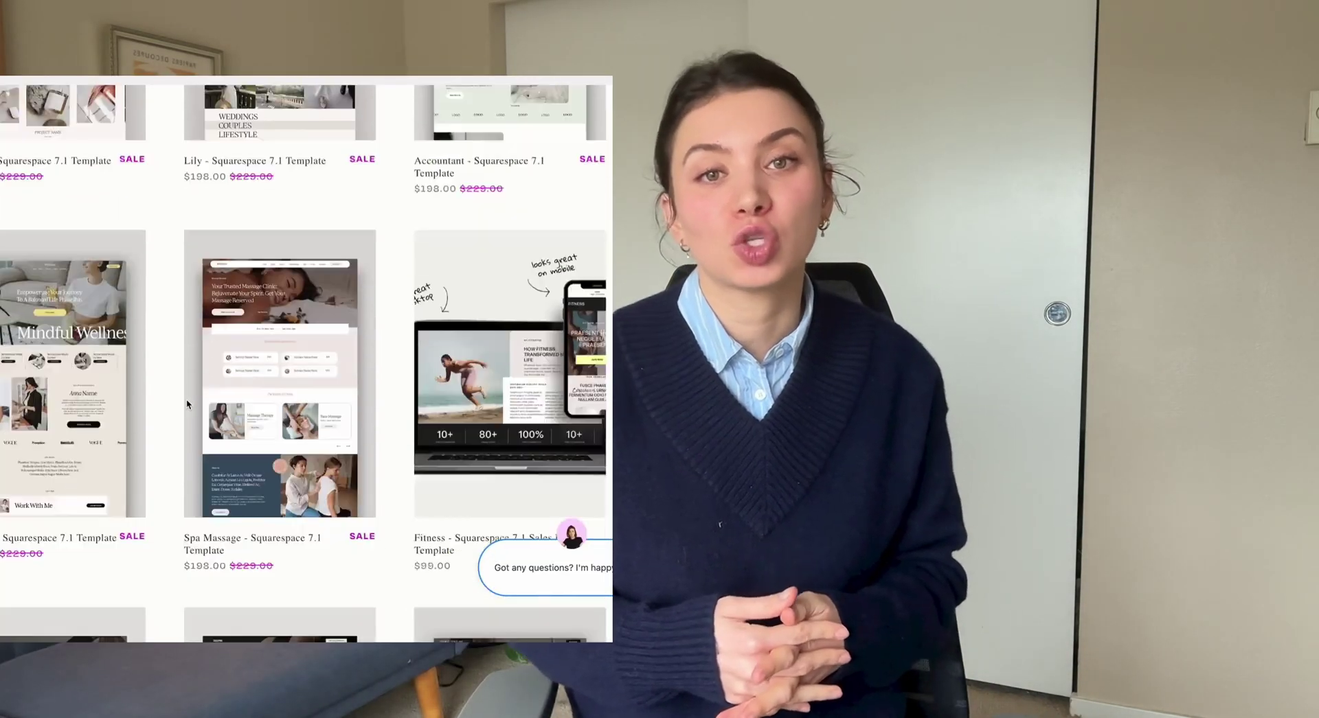
Scroll down the catalogue of Squarespace 7.1 templates
{"action": "scroll", "coordinate": [186, 405], "scroll_direction": "down", "scroll_amount": 15}
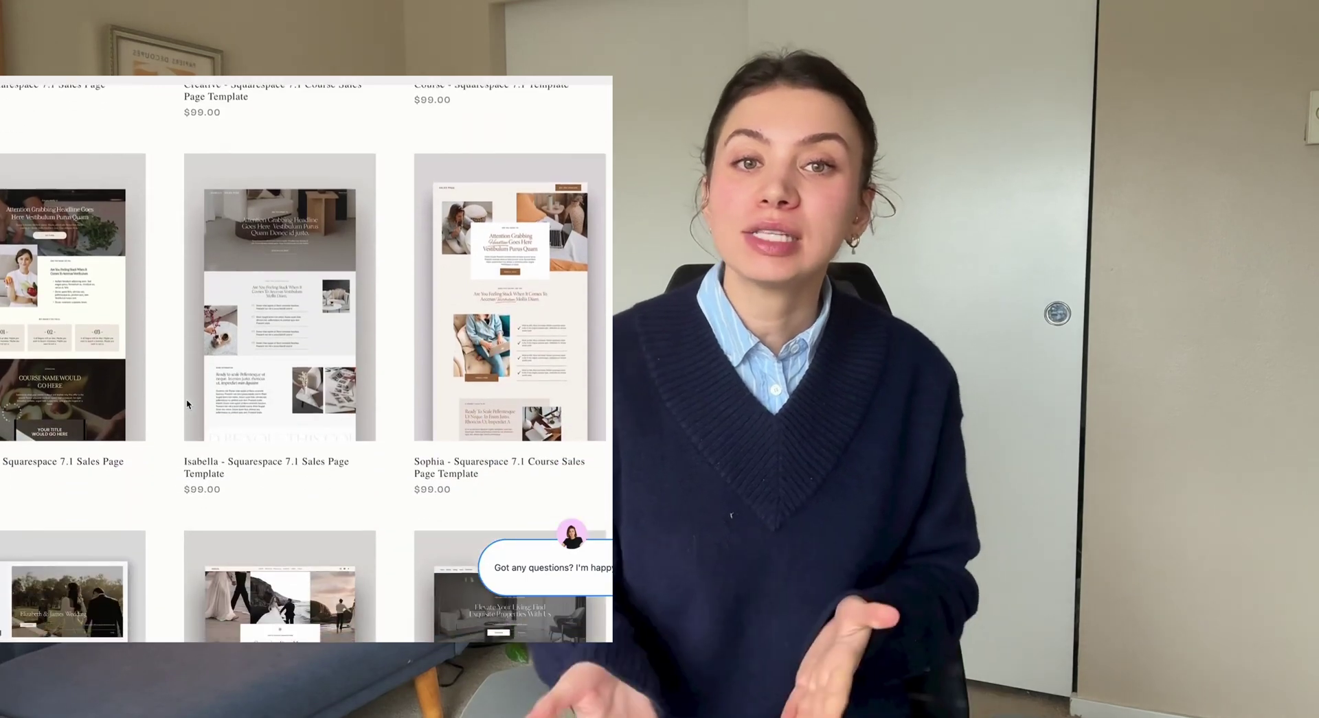
{"action": "scroll", "coordinate": [186, 404], "scroll_direction": "down", "scroll_amount": 2}
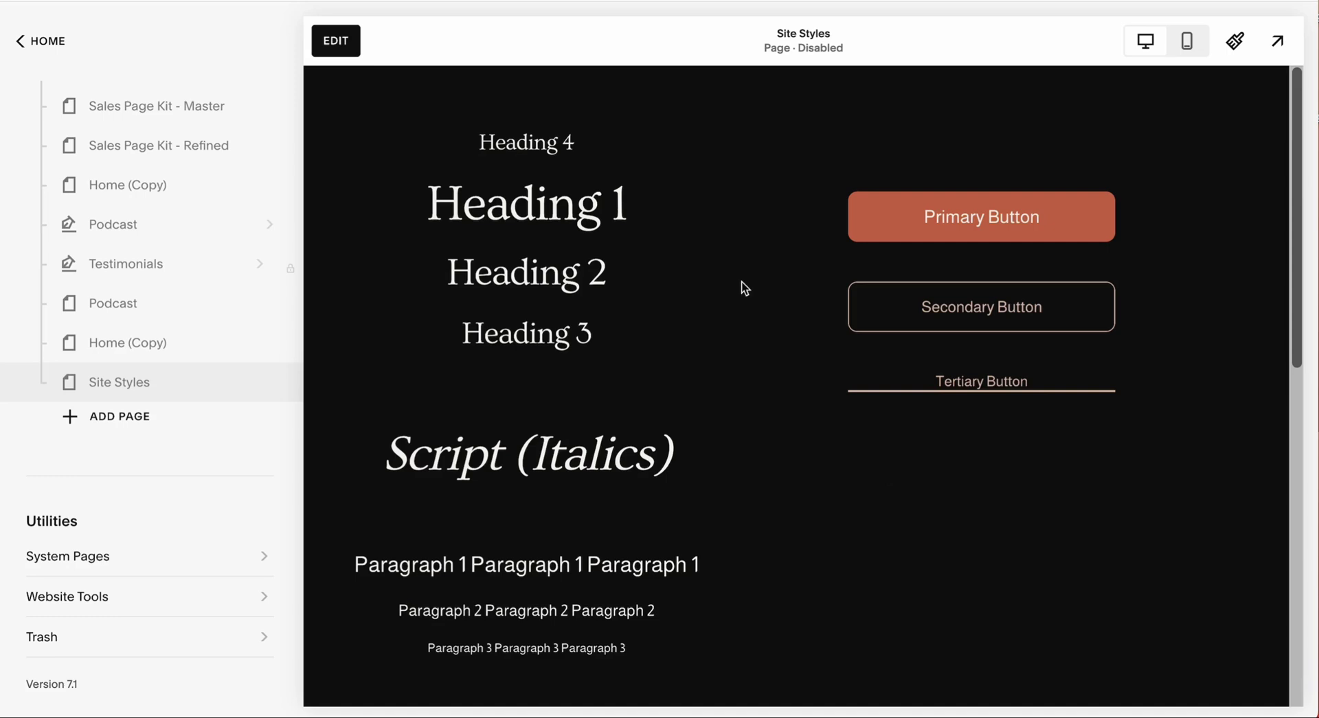
Create a blank page named 'Site Styles', open it for editing and start adding a section
{"action": "left_click", "coordinate": [134, 419]}
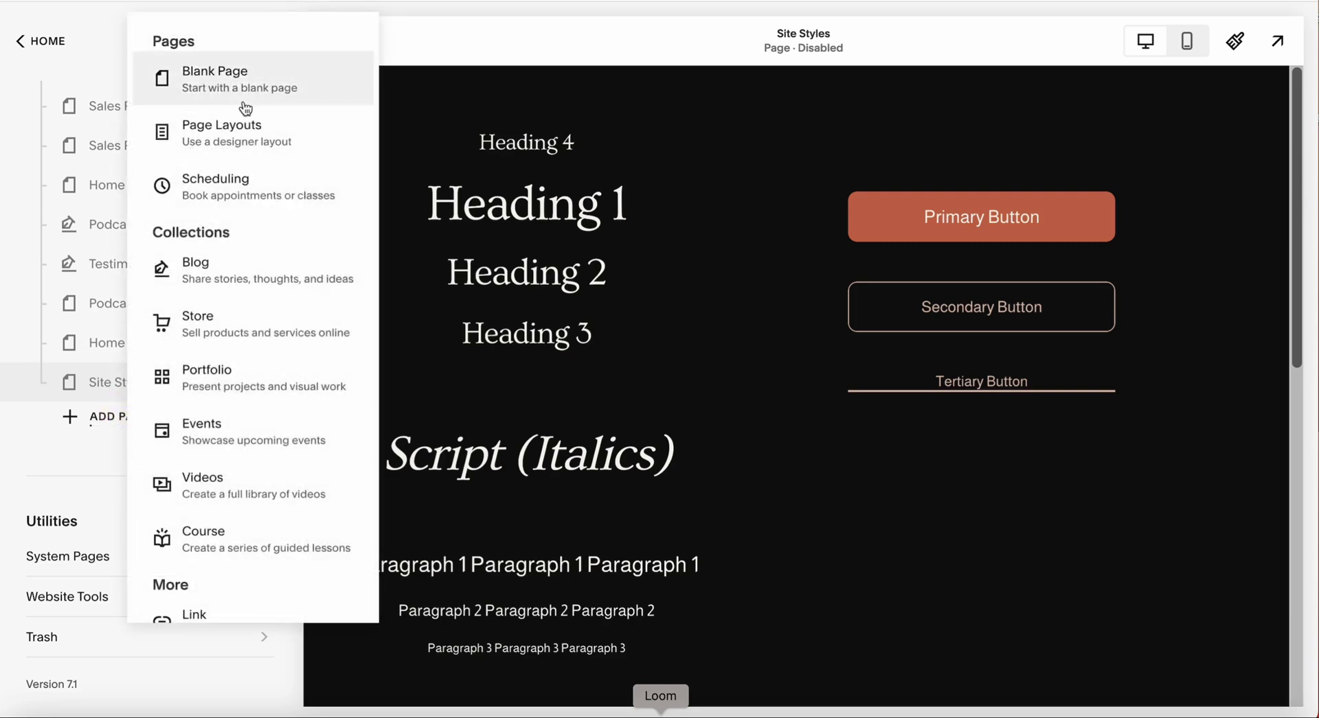
{"action": "left_click", "coordinate": [267, 84]}
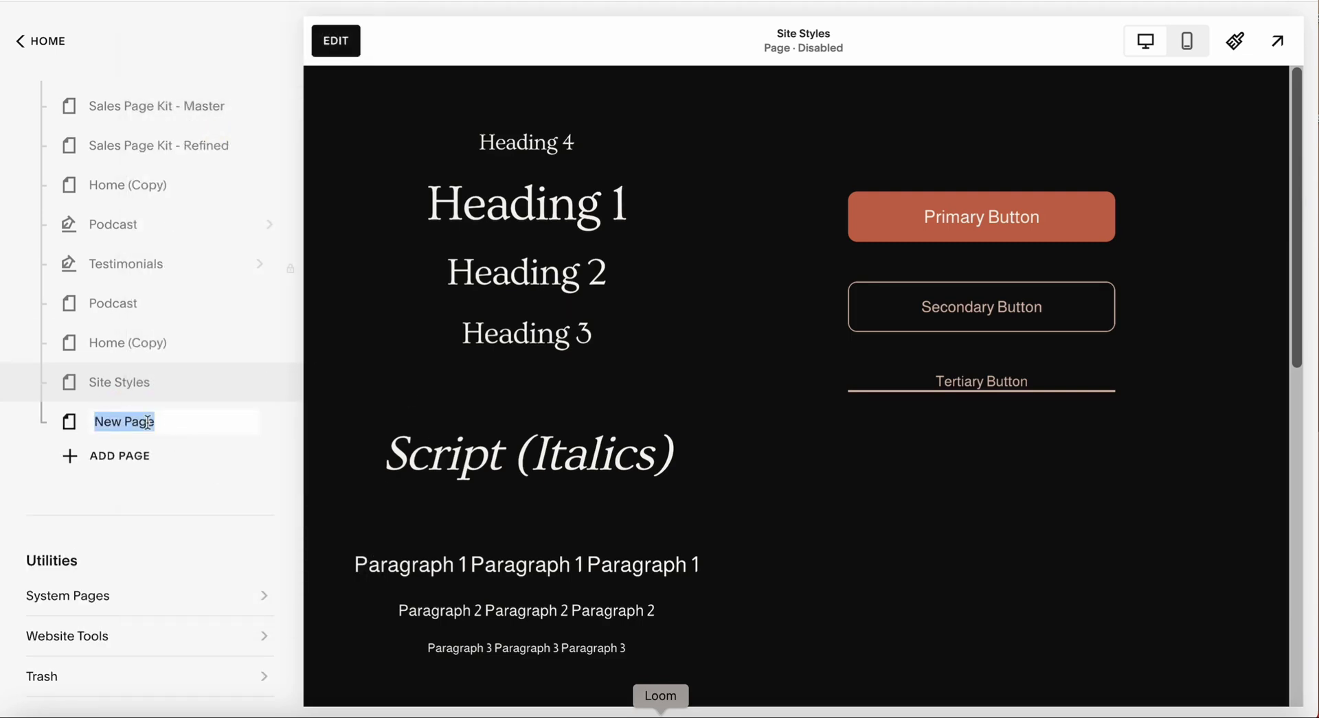
{"action": "type", "text": "Site "}
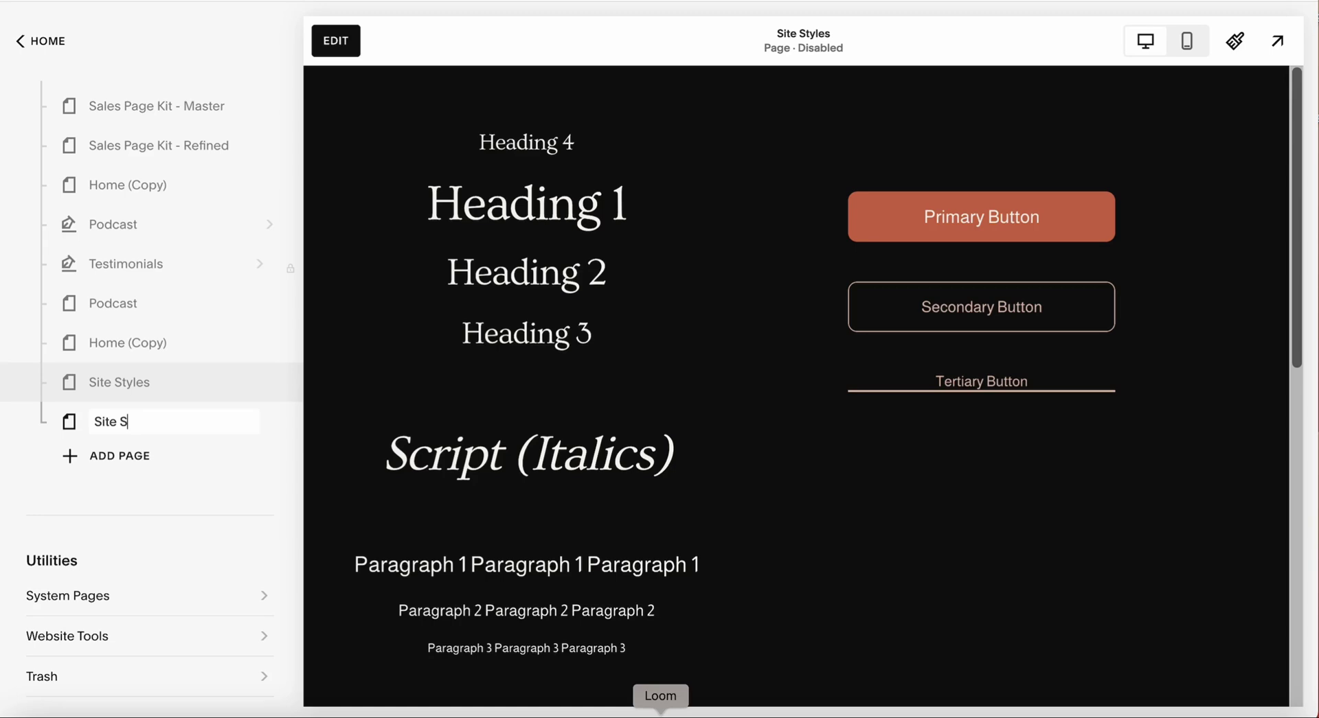
{"action": "type", "text": "Styles"}
{"action": "key", "text": "Return"}
{"action": "left_click", "coordinate": [344, 52]}
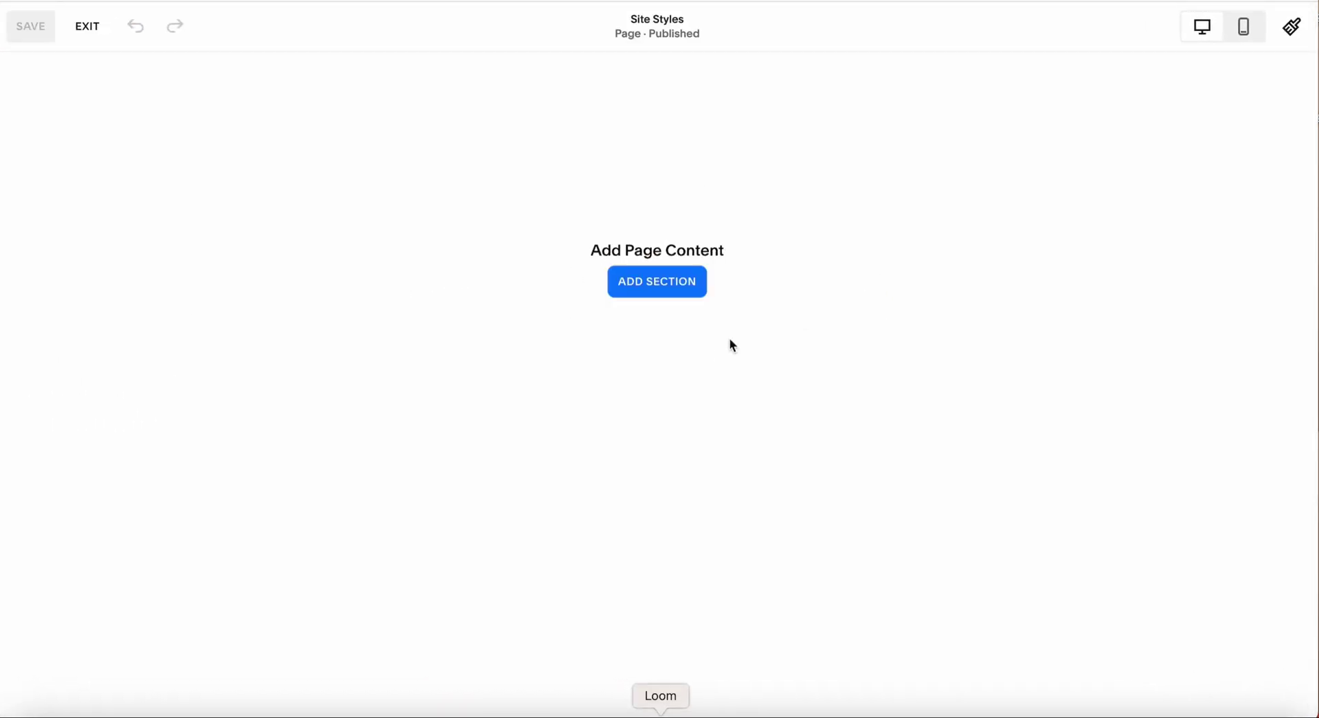
{"action": "left_click", "coordinate": [663, 282]}
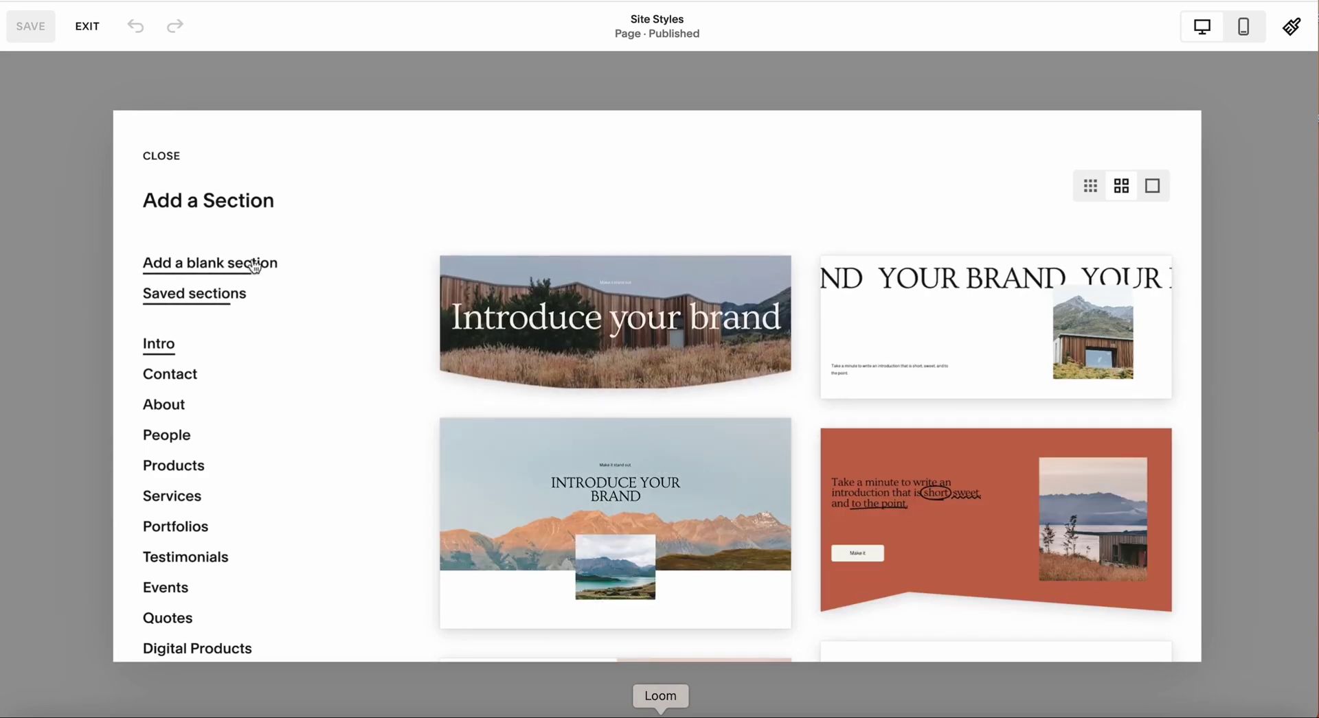
Add a blank section with a text block styled Heading 1
{"action": "left_click", "coordinate": [206, 263]}
{"action": "left_click", "coordinate": [121, 268]}
{"action": "left_click", "coordinate": [116, 156]}
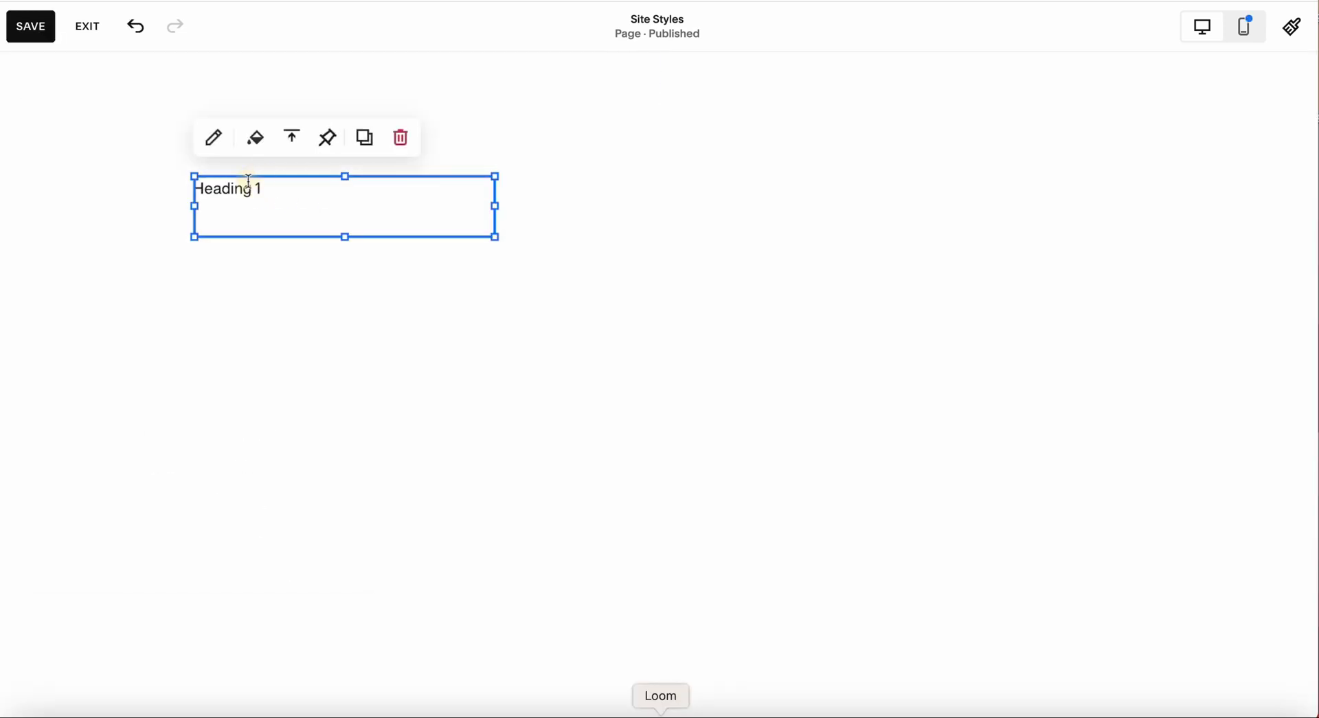
{"action": "triple_click", "coordinate": [247, 188]}
{"action": "left_click", "coordinate": [311, 135]}
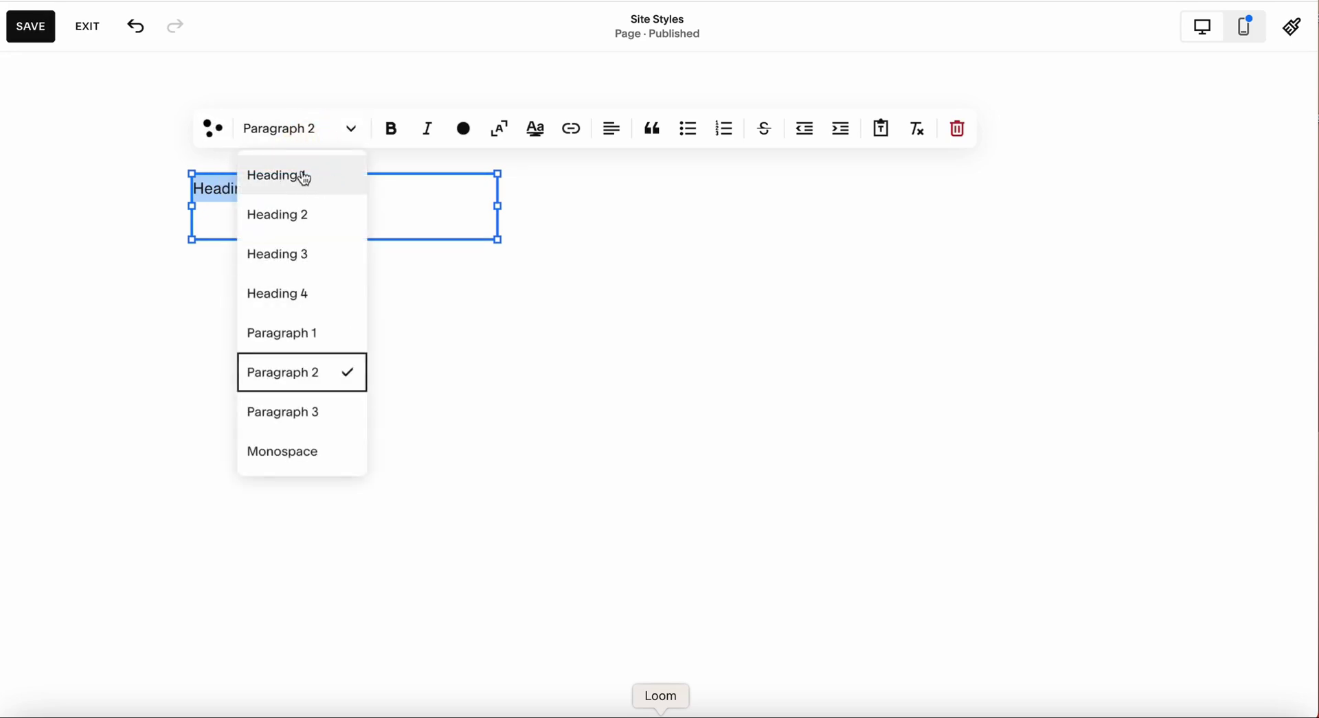
{"action": "left_click", "coordinate": [304, 176]}
{"action": "left_click", "coordinate": [595, 302]}
Duplicate the heading block below the first and restyle the copy as Heading 2
{"action": "left_click", "coordinate": [430, 187]}
{"action": "left_click", "coordinate": [365, 137]}
{"action": "left_click_drag", "start_coordinate": [531, 253], "coordinate": [480, 297]}
{"action": "left_click", "coordinate": [443, 270]}
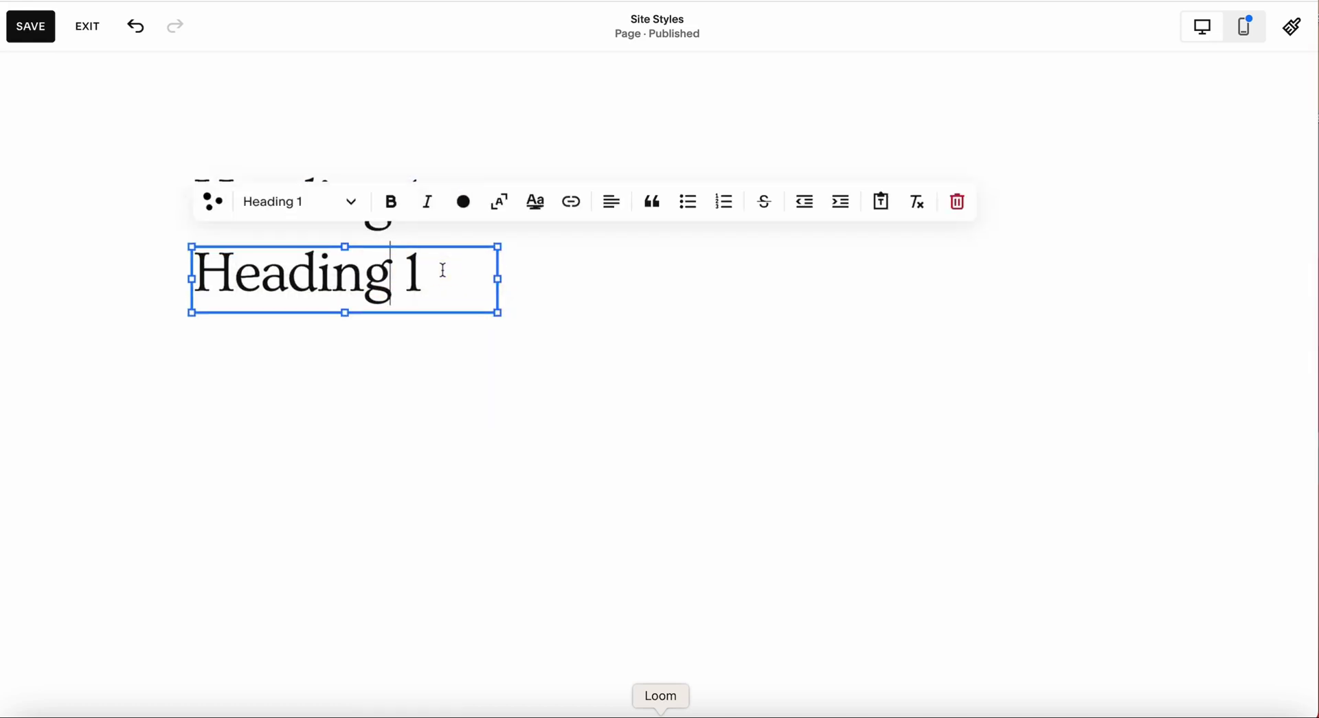
{"action": "left_click", "coordinate": [443, 270]}
{"action": "triple_click", "coordinate": [371, 271]}
{"action": "left_click", "coordinate": [349, 203]}
{"action": "left_click", "coordinate": [332, 301]}
{"action": "key", "text": "Escape"}
Move a heading copy further down and restyle it as Heading 3
{"action": "left_click_drag", "start_coordinate": [403, 276], "coordinate": [403, 353]}
{"action": "triple_click", "coordinate": [344, 340]}
{"action": "left_click", "coordinate": [341, 274]}
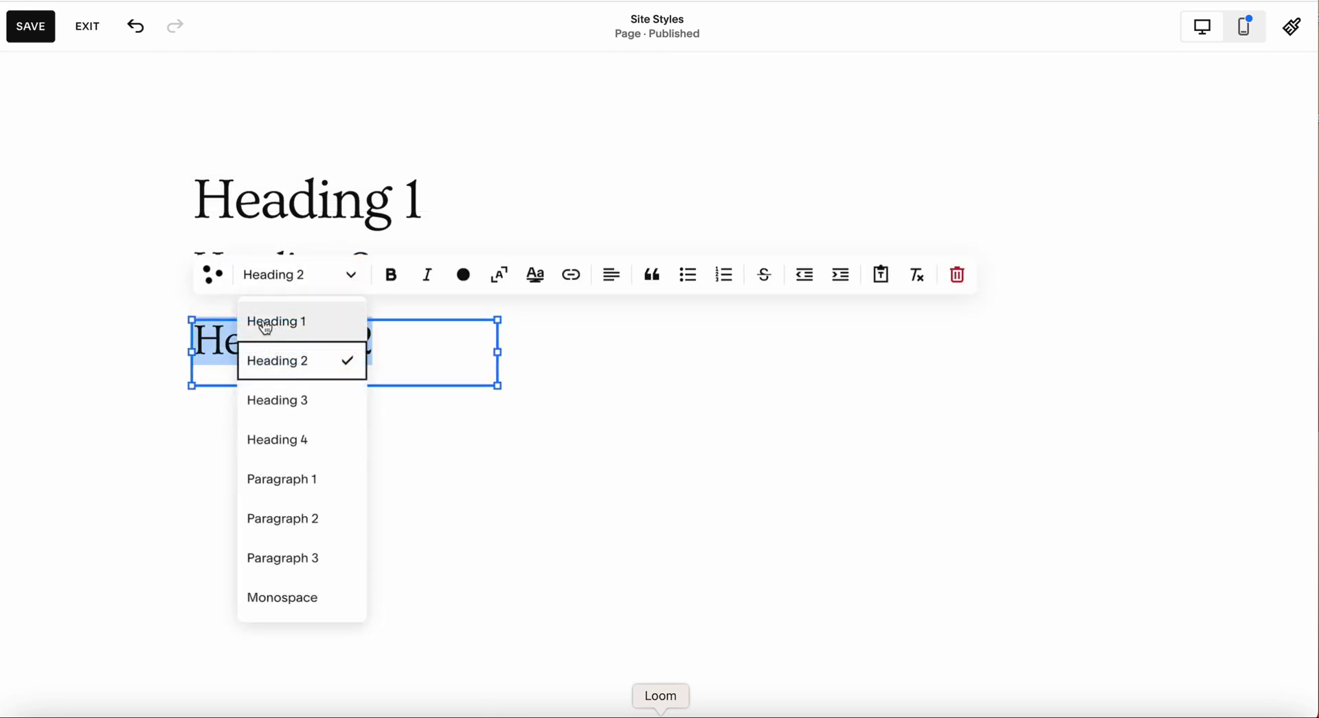
{"action": "left_click", "coordinate": [323, 412]}
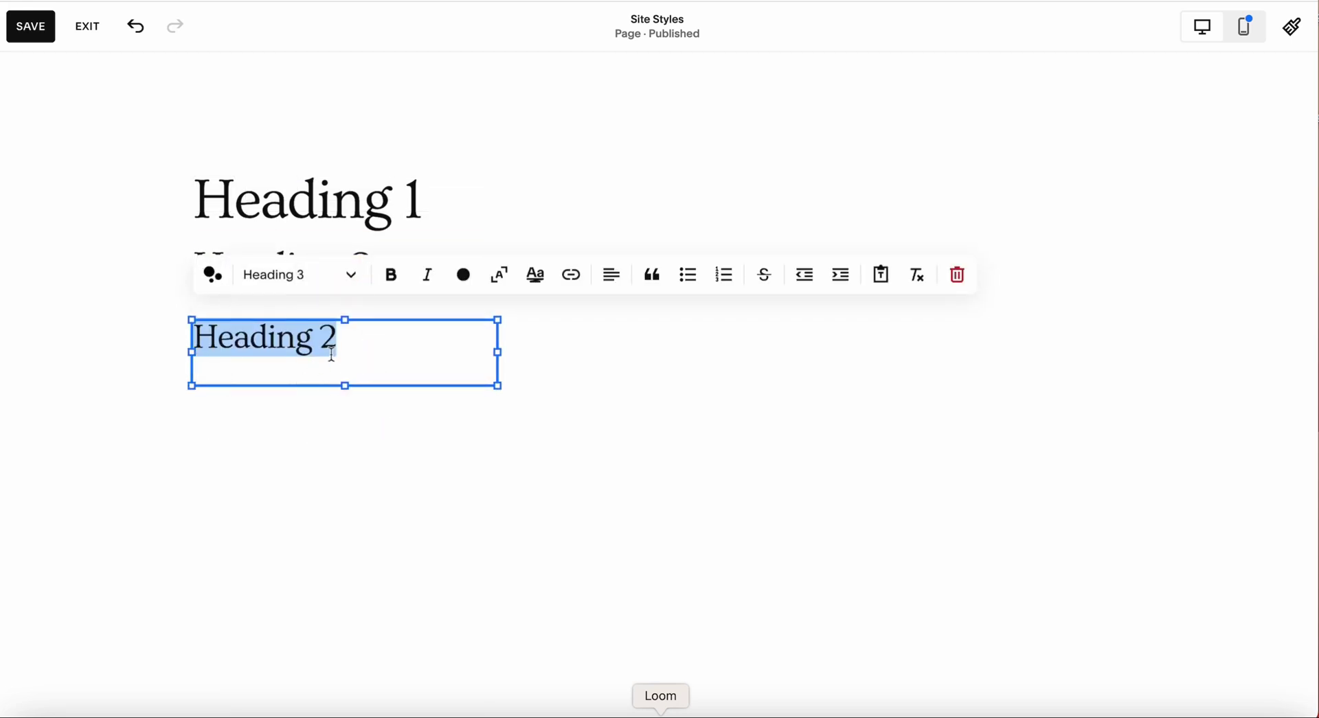
{"action": "left_click", "coordinate": [559, 421]}
{"action": "left_click", "coordinate": [342, 333]}
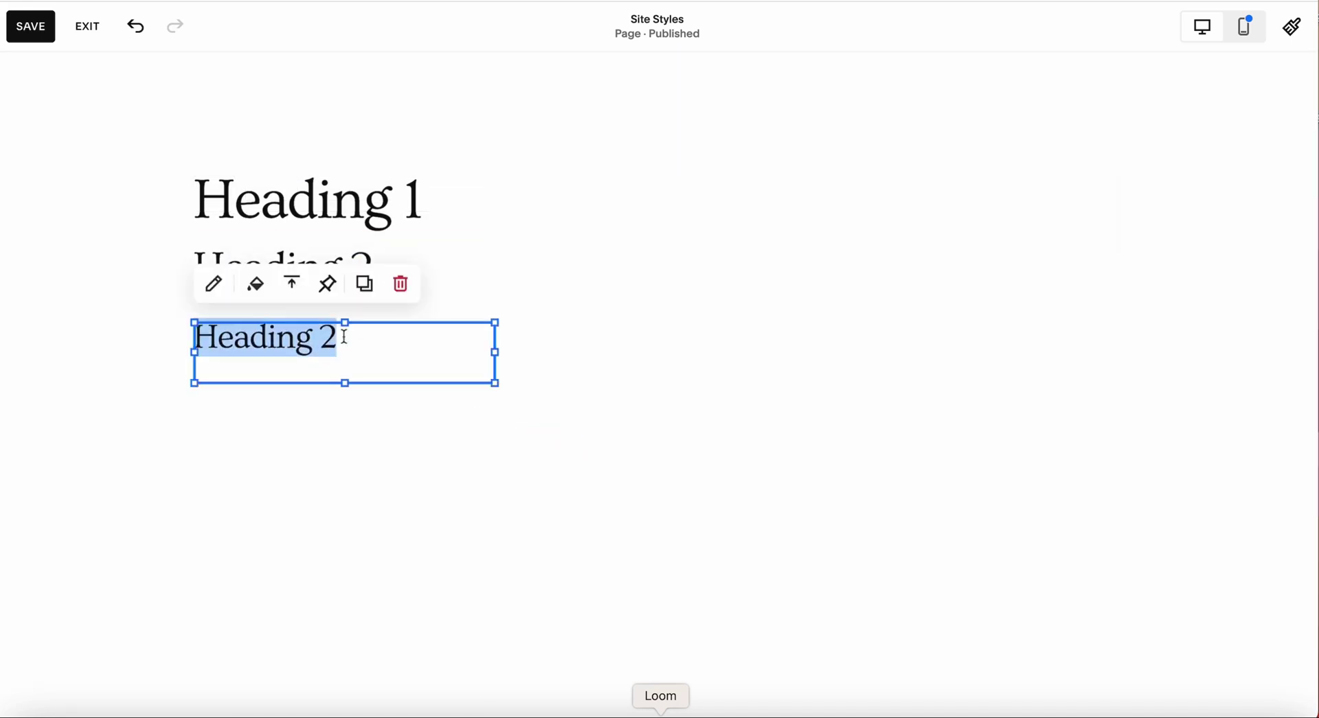
{"action": "left_click", "coordinate": [296, 355]}
{"action": "left_click", "coordinate": [342, 273]}
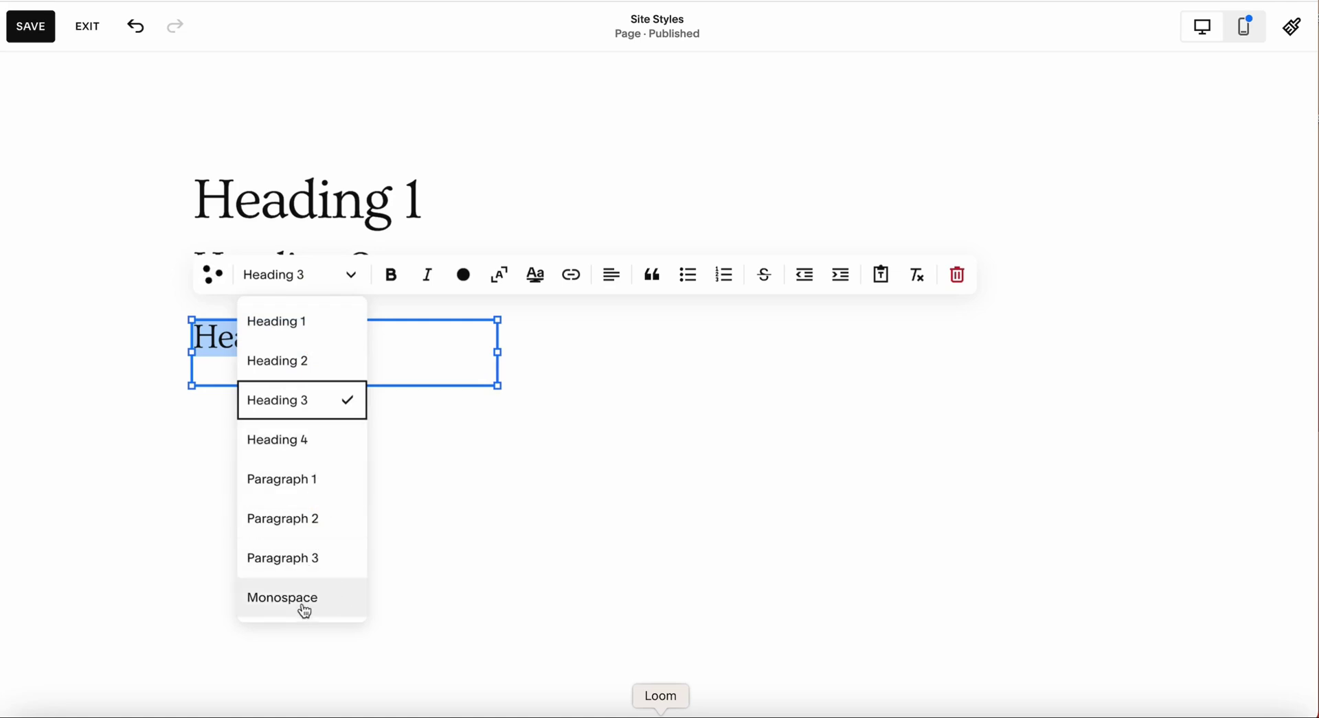
{"action": "left_click", "coordinate": [596, 479]}
Insert a 'Learn more' button block beside the headings
{"action": "left_click", "coordinate": [44, 97]}
{"action": "left_click", "coordinate": [130, 315]}
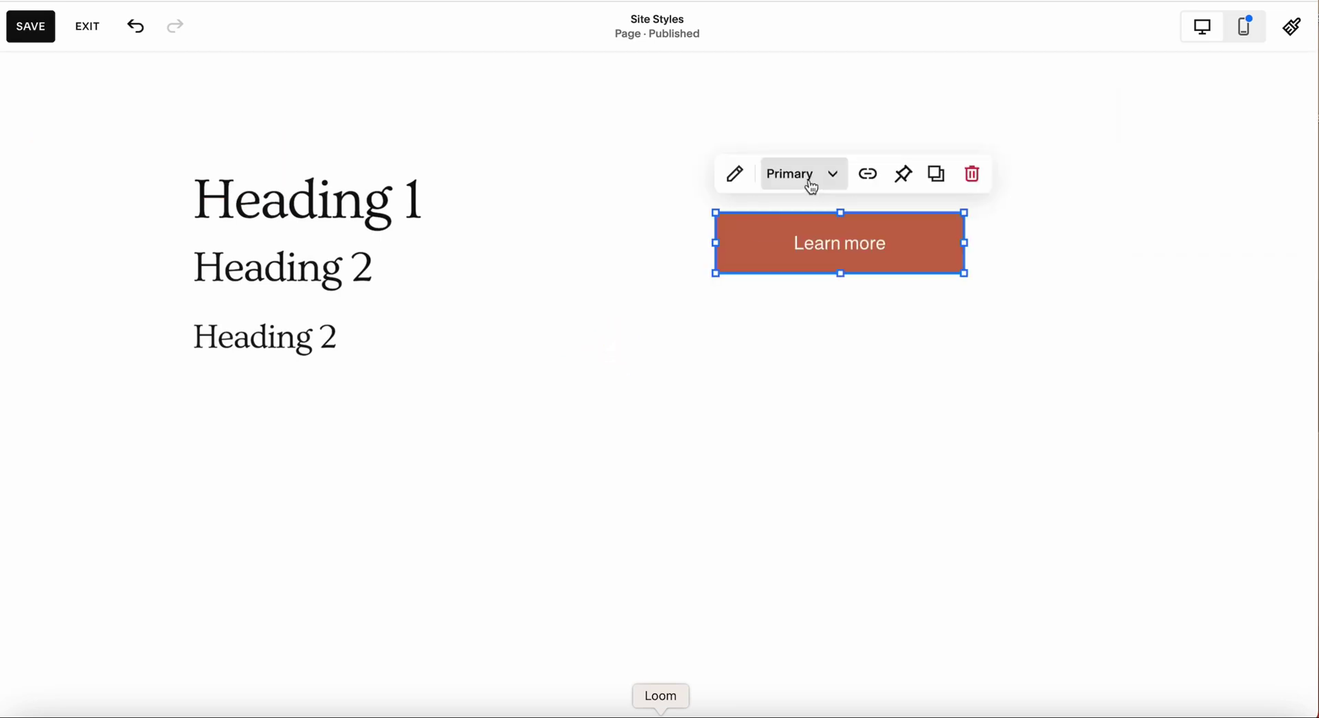
{"action": "left_click", "coordinate": [811, 188]}
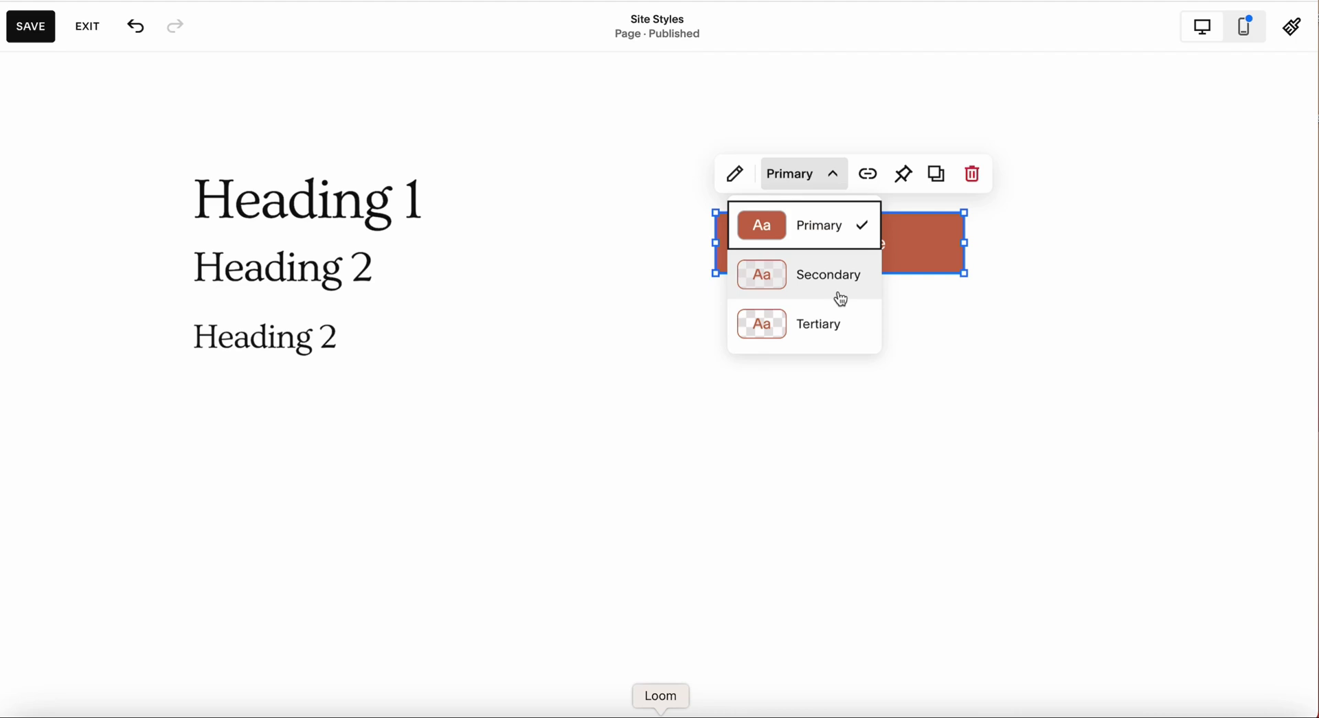
{"action": "left_click", "coordinate": [927, 235]}
Duplicate the button twice, stack the copies below and make the third one Tertiary
{"action": "left_click", "coordinate": [938, 176]}
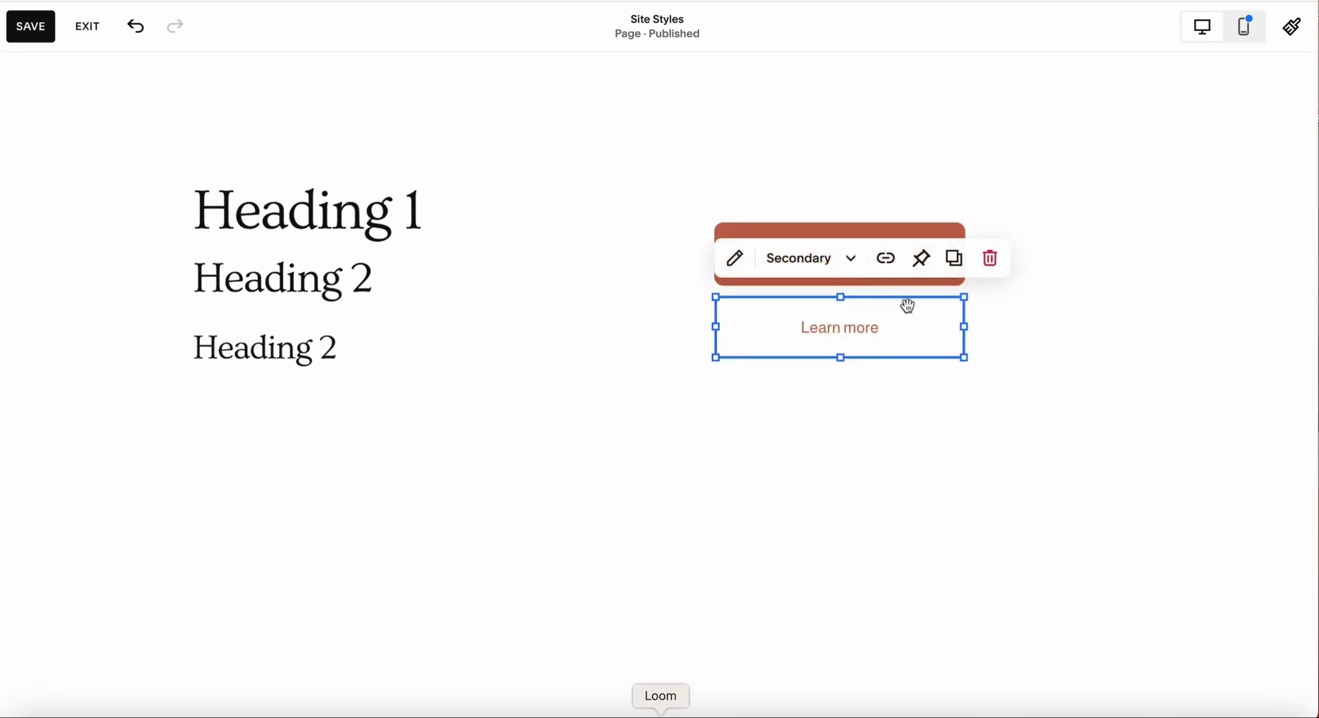
{"action": "left_click", "coordinate": [950, 268]}
{"action": "left_click_drag", "start_coordinate": [1045, 376], "coordinate": [858, 384]}
{"action": "left_click", "coordinate": [809, 323]}
{"action": "left_click", "coordinate": [843, 470]}
{"action": "left_click", "coordinate": [1092, 441]}
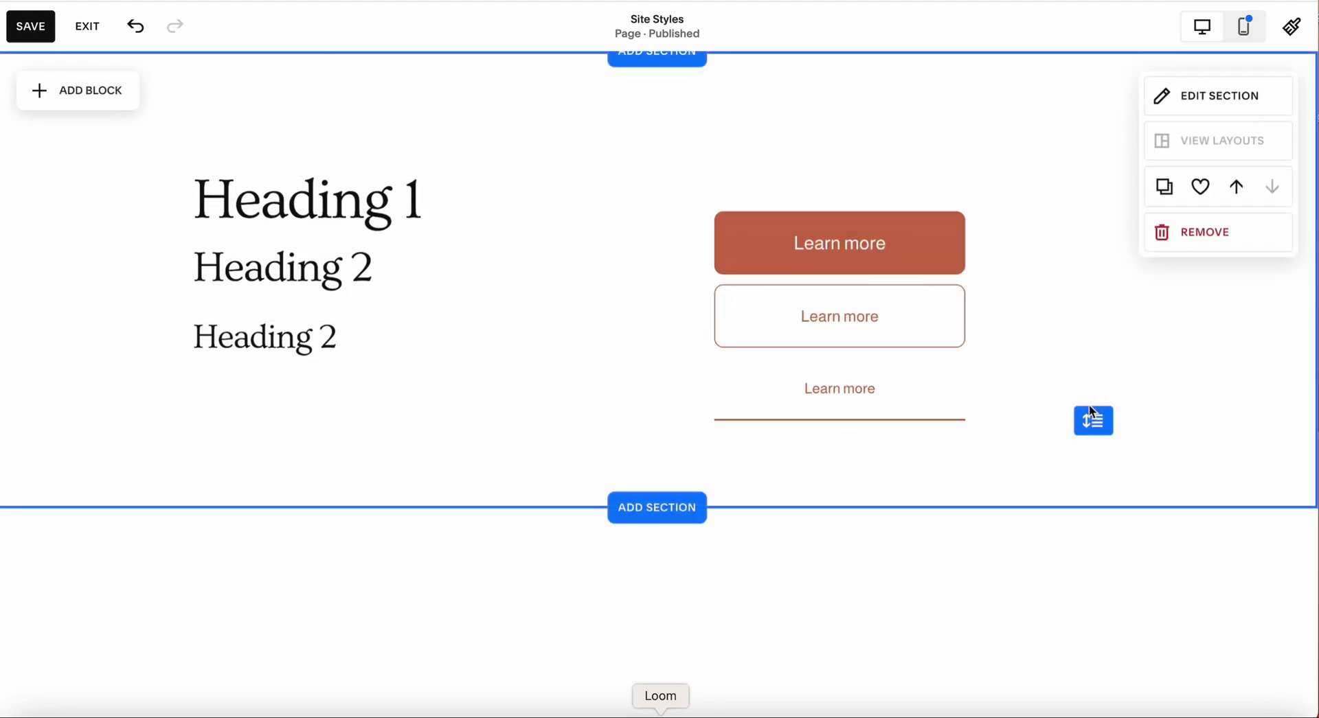
Add two copies of the section, coloured with the LIGHT 1 and DARK 1 themes
{"action": "left_click", "coordinate": [1164, 186]}
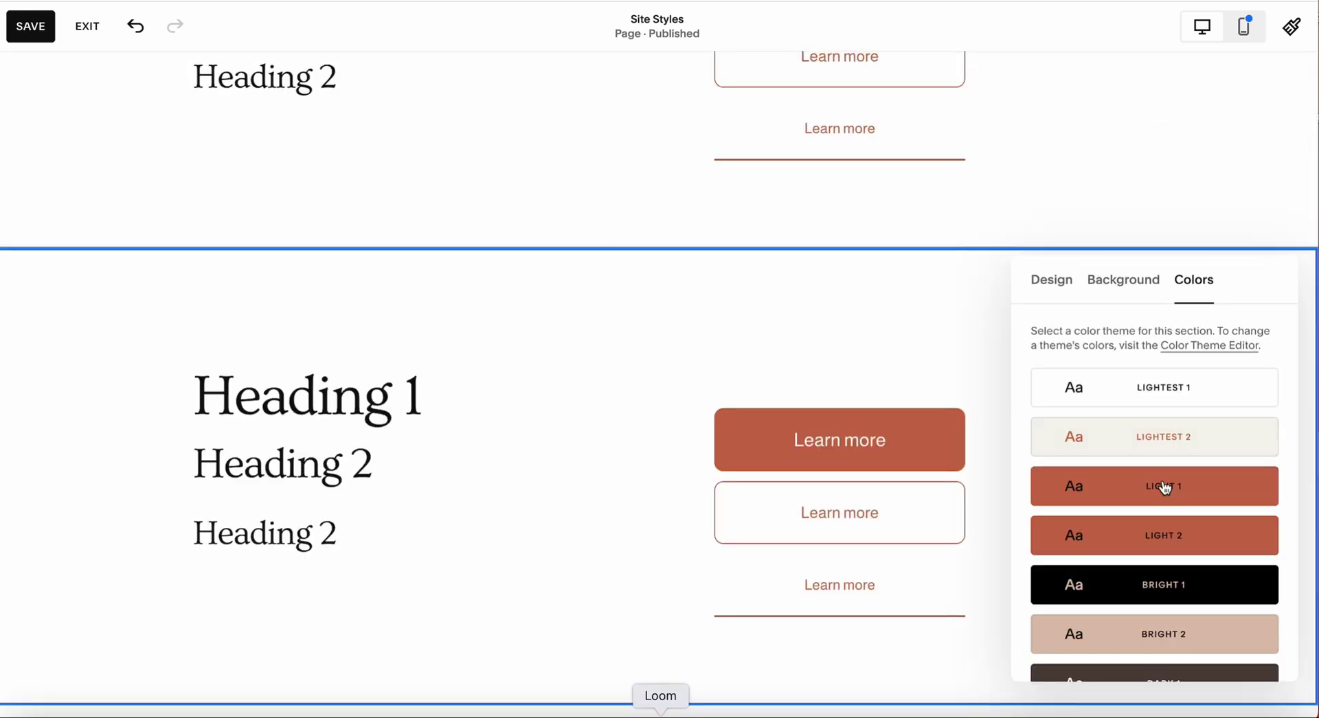
{"action": "left_click", "coordinate": [1222, 494]}
{"action": "left_click", "coordinate": [819, 323]}
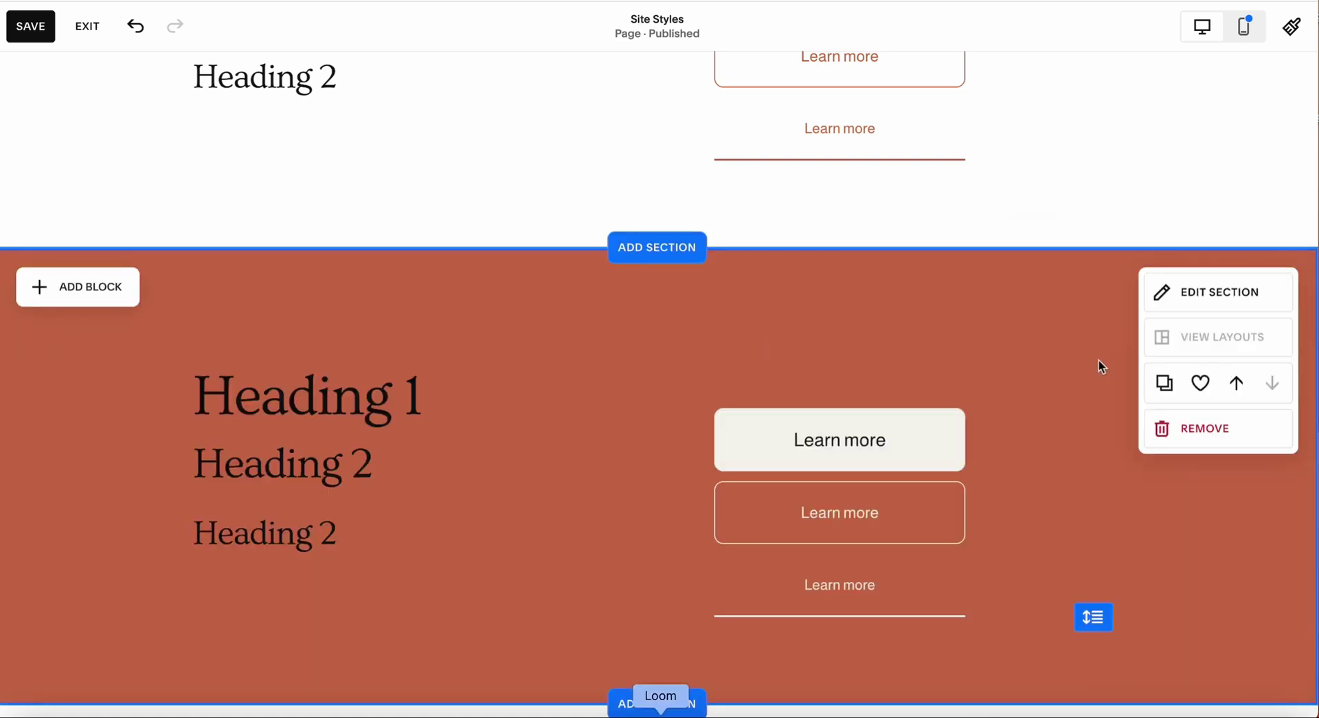
{"action": "left_click", "coordinate": [1164, 386]}
{"action": "left_click", "coordinate": [1168, 296]}
{"action": "left_click", "coordinate": [1195, 280]}
{"action": "scroll", "coordinate": [1247, 617], "scroll_direction": "down", "scroll_amount": 3}
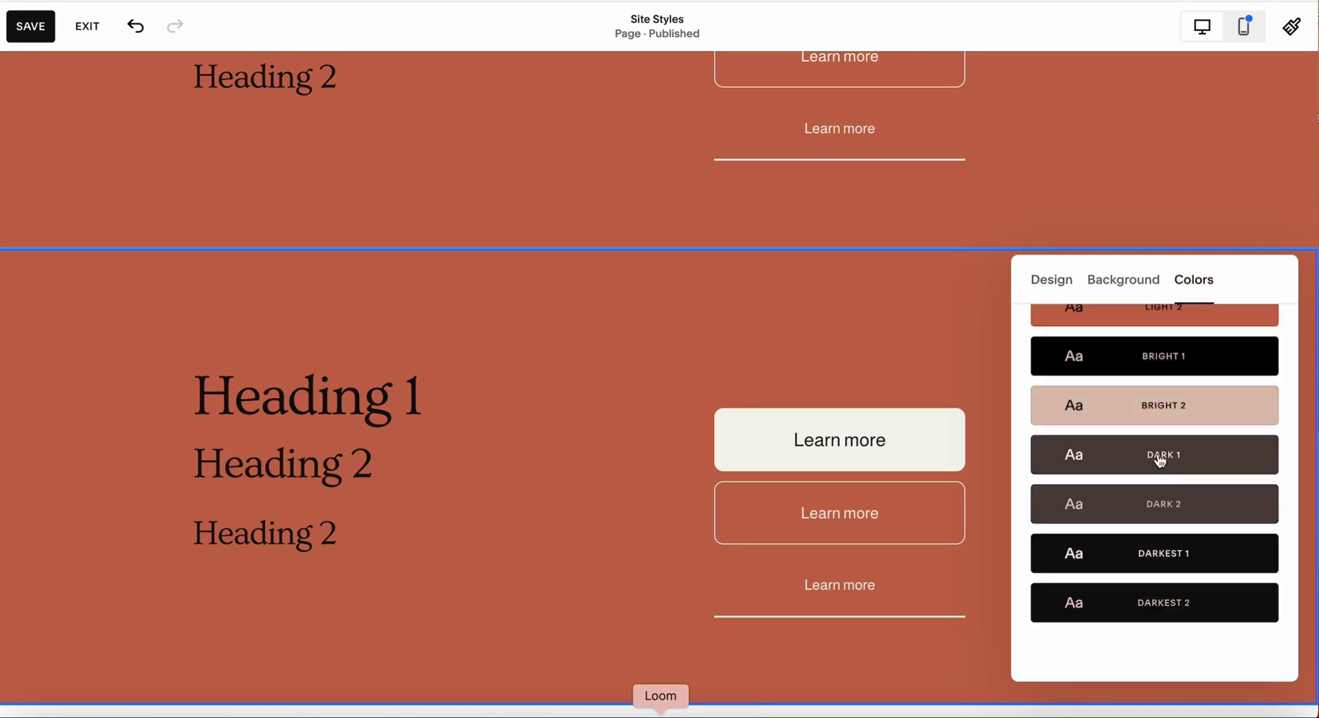
{"action": "left_click", "coordinate": [1196, 459]}
{"action": "left_click", "coordinate": [630, 402]}
Save the page, exit editing and open the Site Styles panel
{"action": "left_click", "coordinate": [31, 26]}
{"action": "scroll", "coordinate": [591, 384], "scroll_direction": "up", "scroll_amount": 5}
{"action": "left_click", "coordinate": [87, 26]}
{"action": "left_click", "coordinate": [1237, 40]}
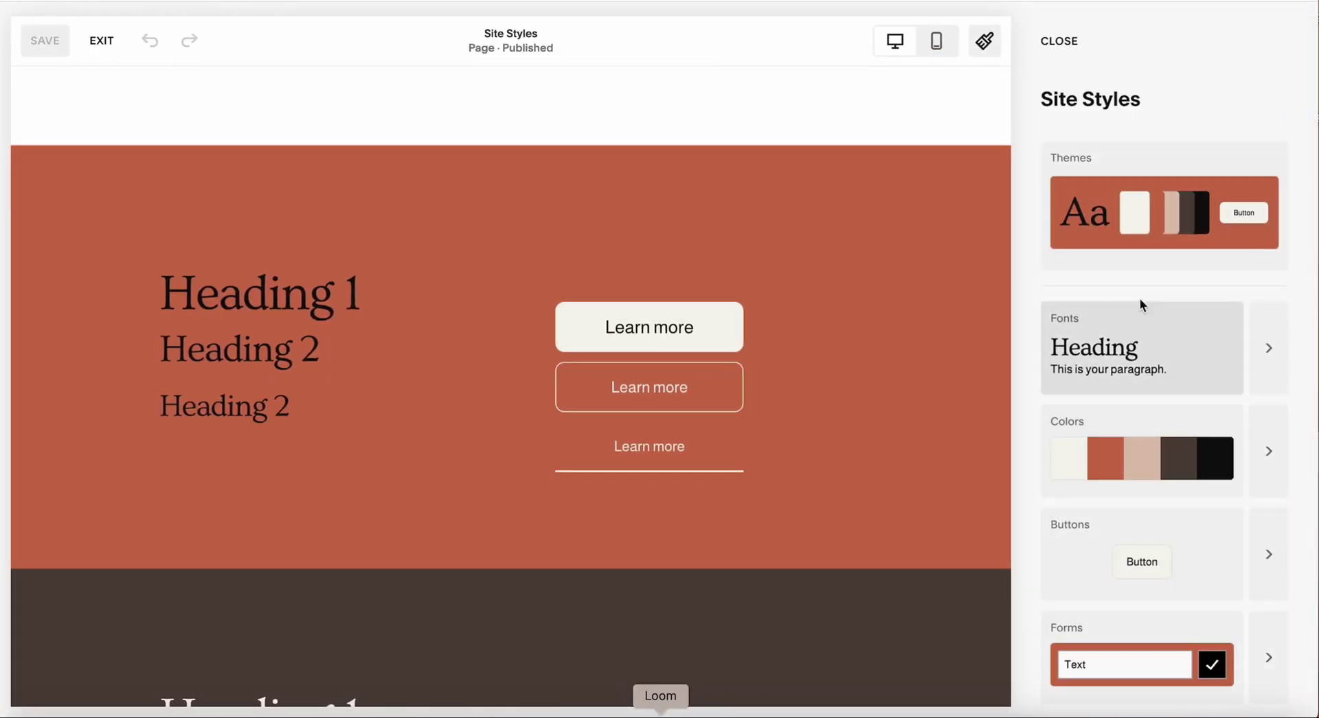
Shrink Heading 1 from 4rem to 3.5rem and switch the heading font to Arial
{"action": "left_click", "coordinate": [1270, 326]}
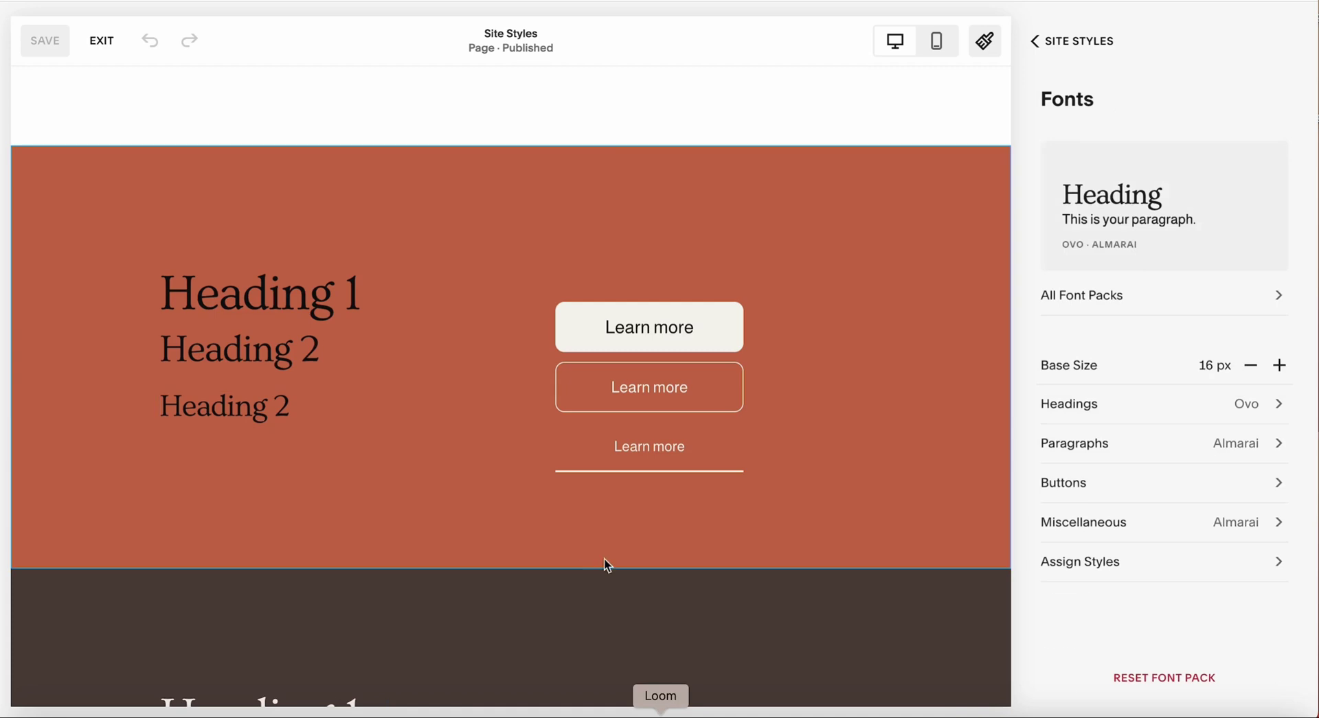
{"action": "left_click", "coordinate": [340, 358]}
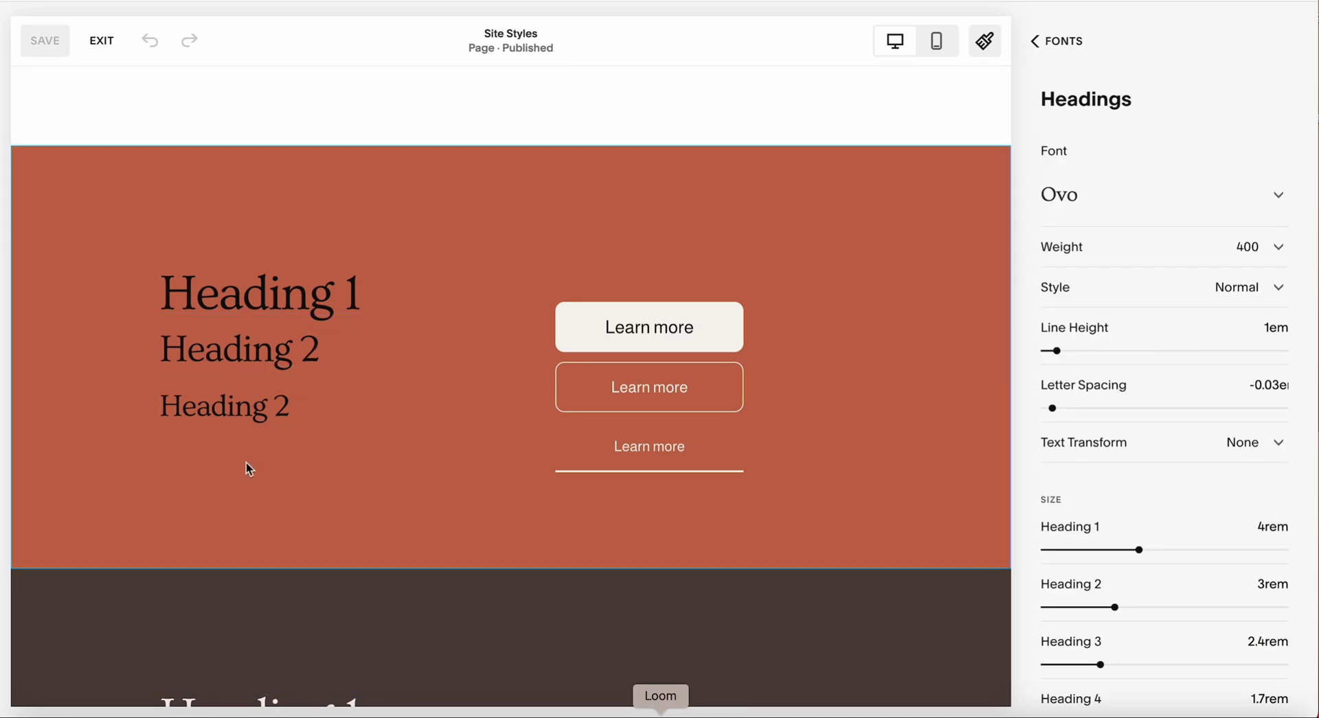
{"action": "mouse_move", "coordinate": [1138, 551]}
{"action": "left_mouse_down"}
{"action": "mouse_move", "coordinate": [1121, 550]}
{"action": "mouse_move", "coordinate": [1163, 550]}
{"action": "mouse_move", "coordinate": [1138, 550]}
{"action": "left_mouse_up"}
{"action": "scroll", "coordinate": [1118, 570], "scroll_direction": "down", "scroll_amount": 1}
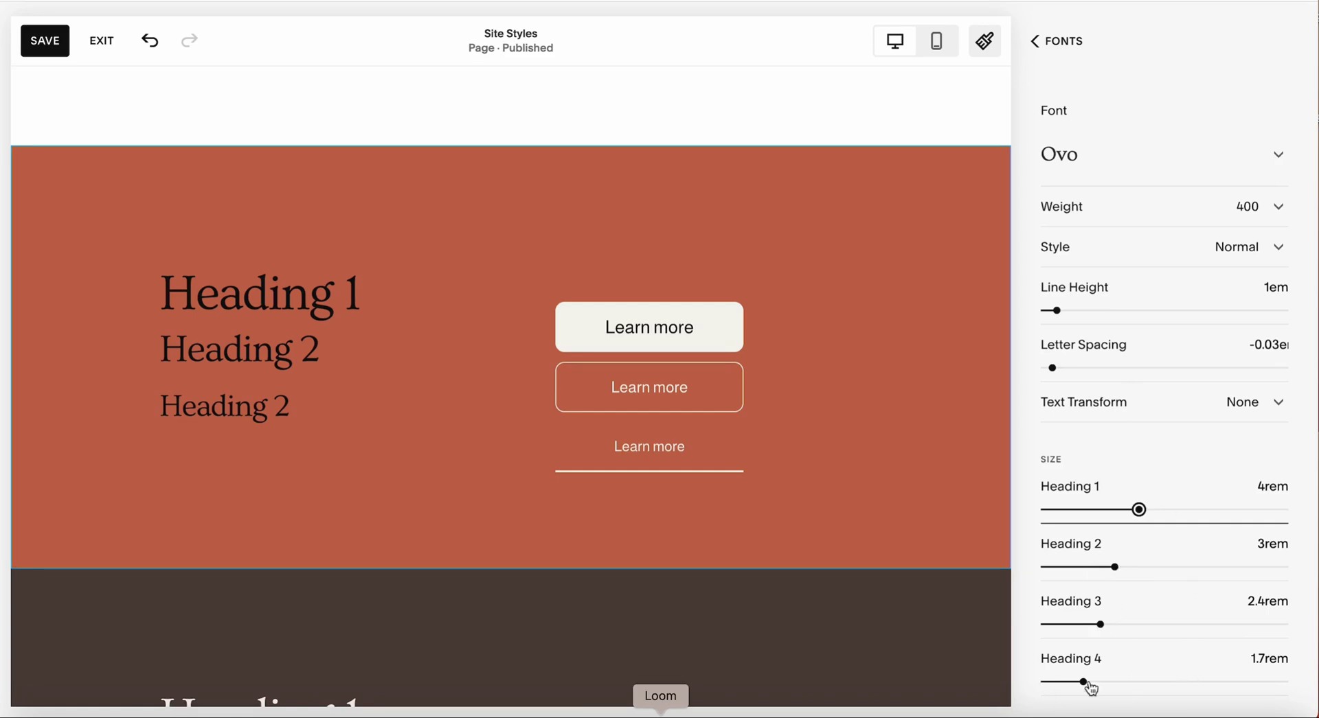
{"action": "scroll", "coordinate": [1222, 597], "scroll_direction": "up", "scroll_amount": 1}
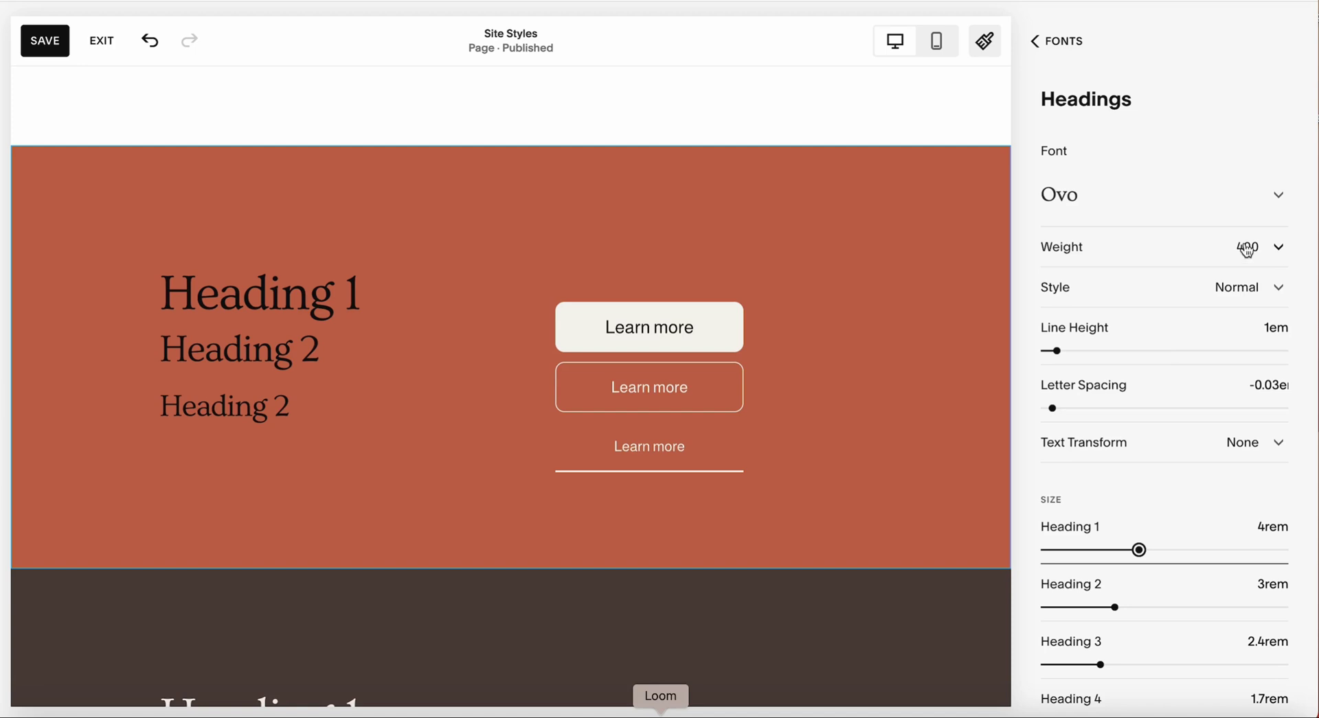
{"action": "left_click", "coordinate": [1280, 193]}
{"action": "scroll", "coordinate": [1177, 565], "scroll_direction": "down", "scroll_amount": 1}
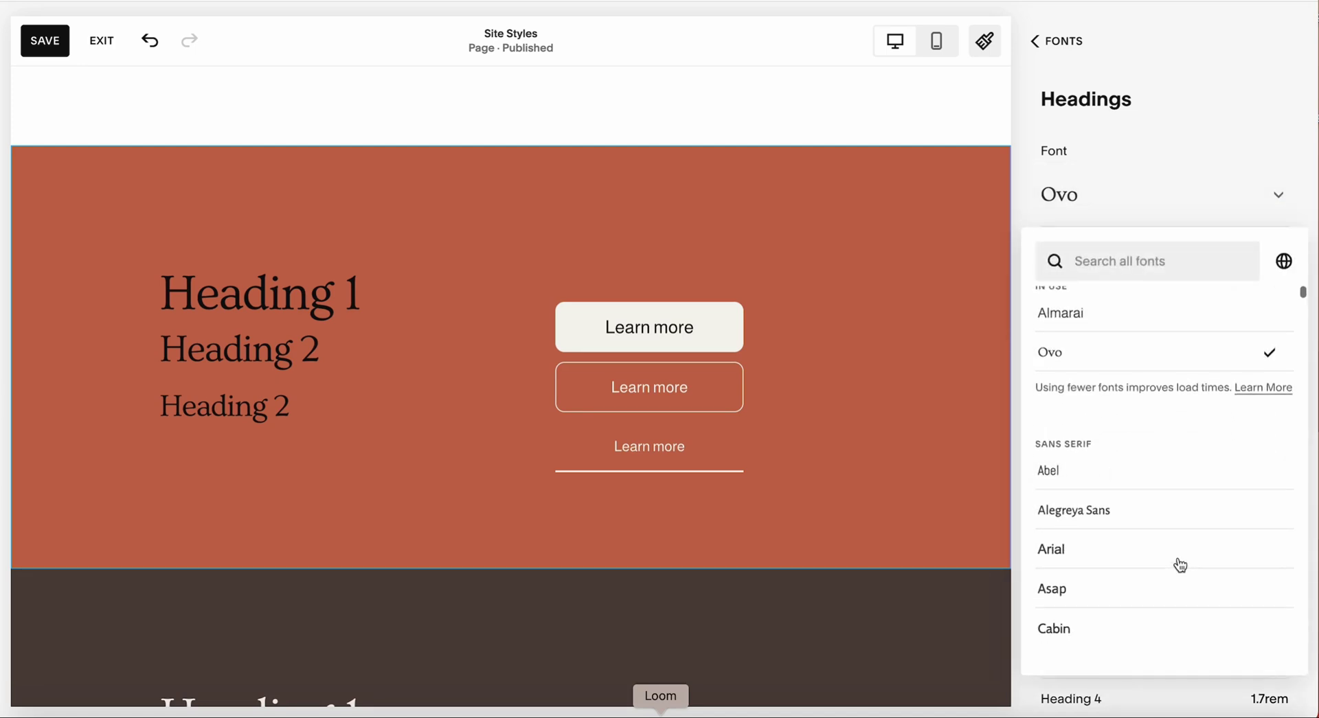
{"action": "left_click", "coordinate": [1103, 554]}
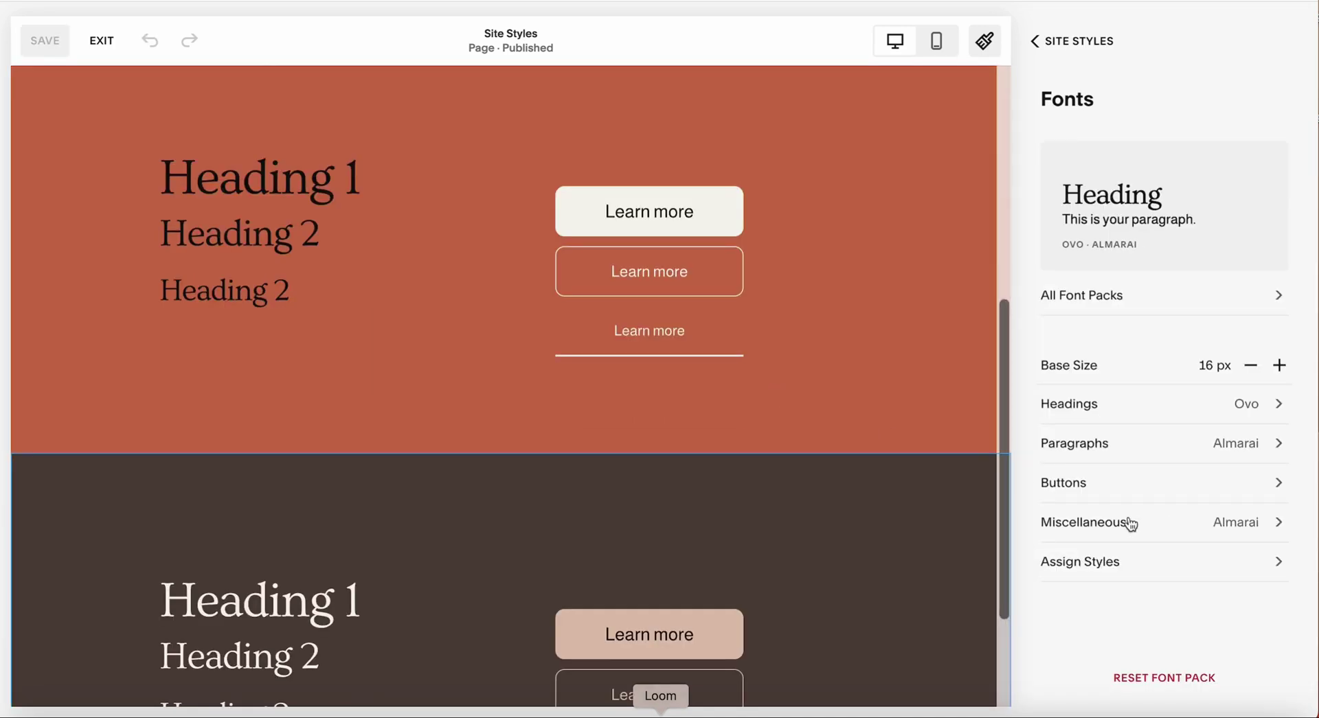
Review the primary button font and weight options, keeping Almarai 400
{"action": "left_click", "coordinate": [1129, 485]}
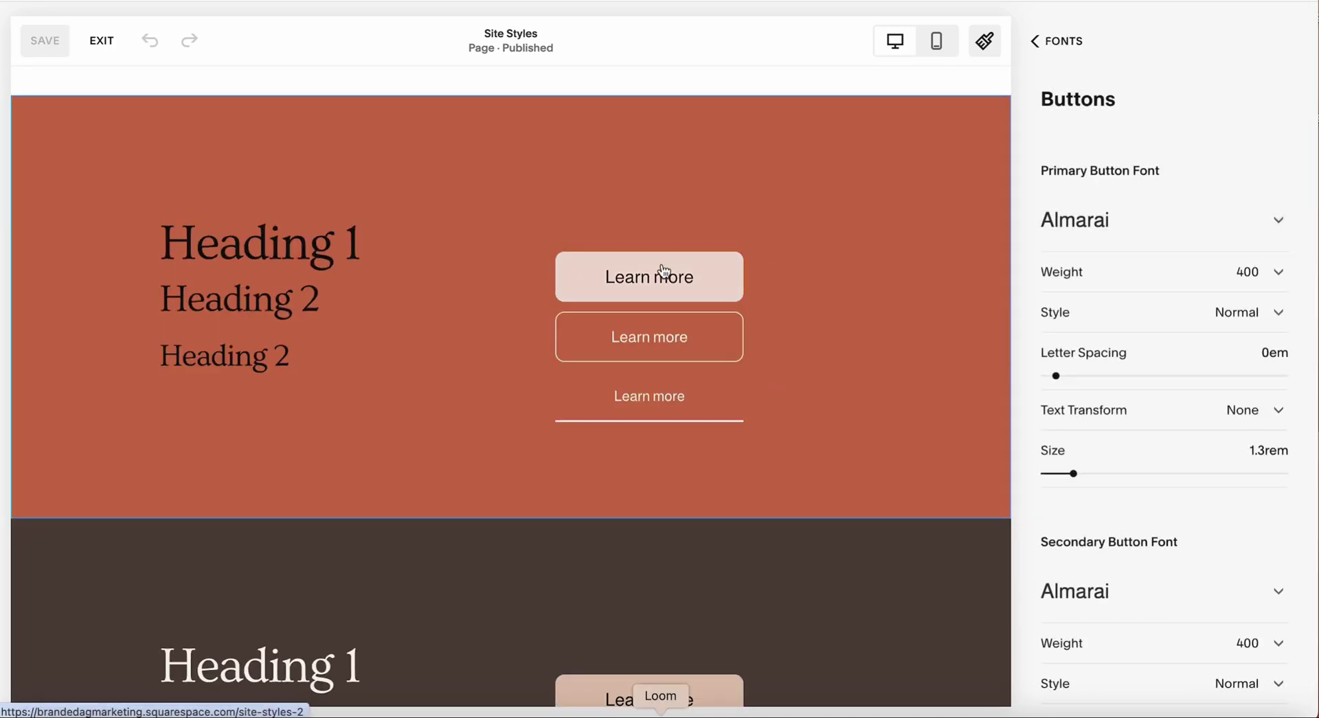
{"action": "left_click", "coordinate": [1204, 228]}
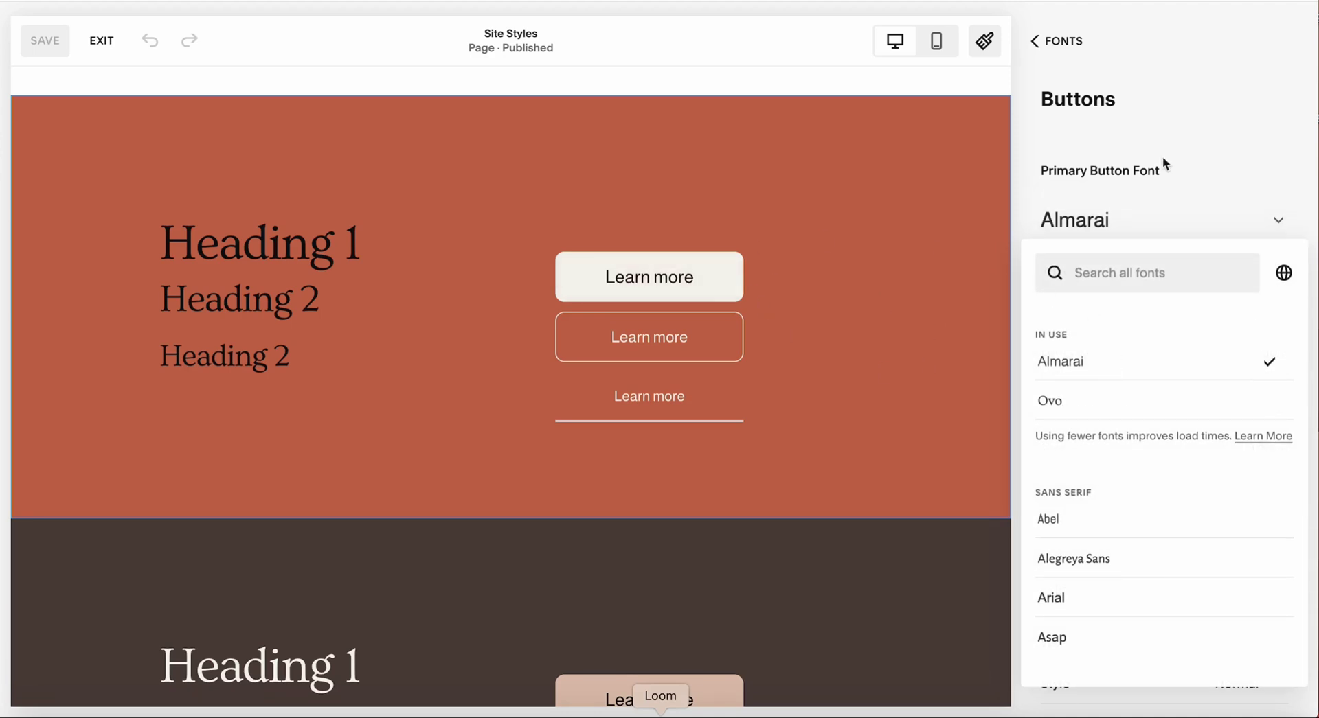
{"action": "left_click", "coordinate": [1023, 173]}
{"action": "left_click", "coordinate": [1275, 275]}
{"action": "left_click", "coordinate": [1021, 248]}
{"action": "left_click", "coordinate": [1243, 229]}
{"action": "left_click", "coordinate": [1018, 171]}
{"action": "left_click", "coordinate": [1034, 41]}
{"action": "left_click", "coordinate": [1035, 40]}
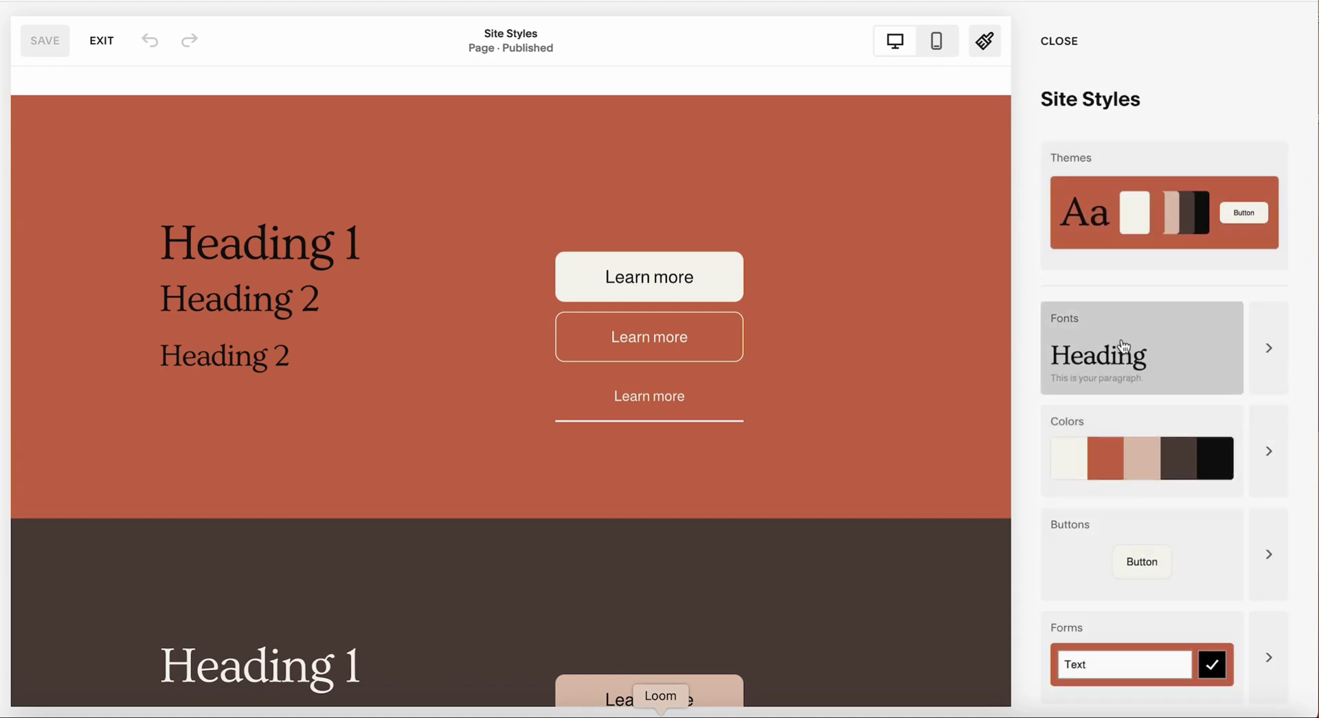
Try Square, Oval and Petal primary button shapes, settling on Rounded Rectangle
{"action": "left_click", "coordinate": [1267, 531]}
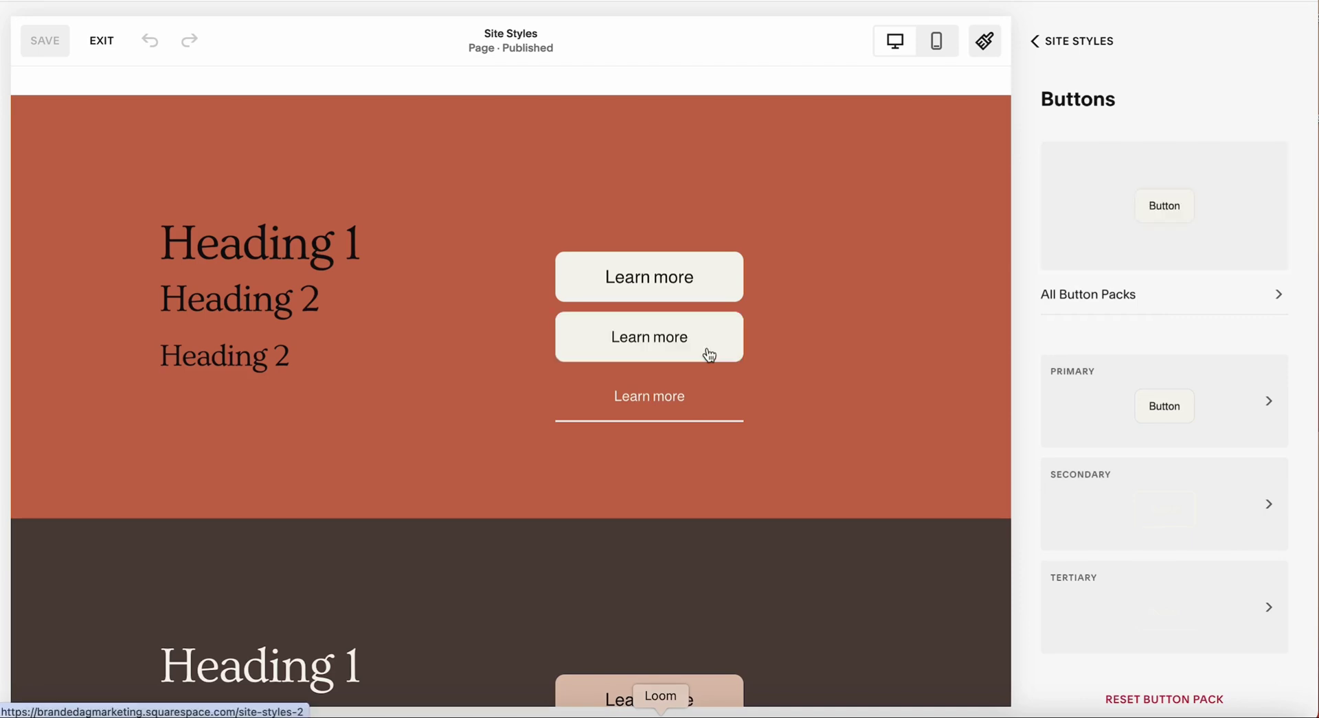
{"action": "left_click", "coordinate": [1221, 390]}
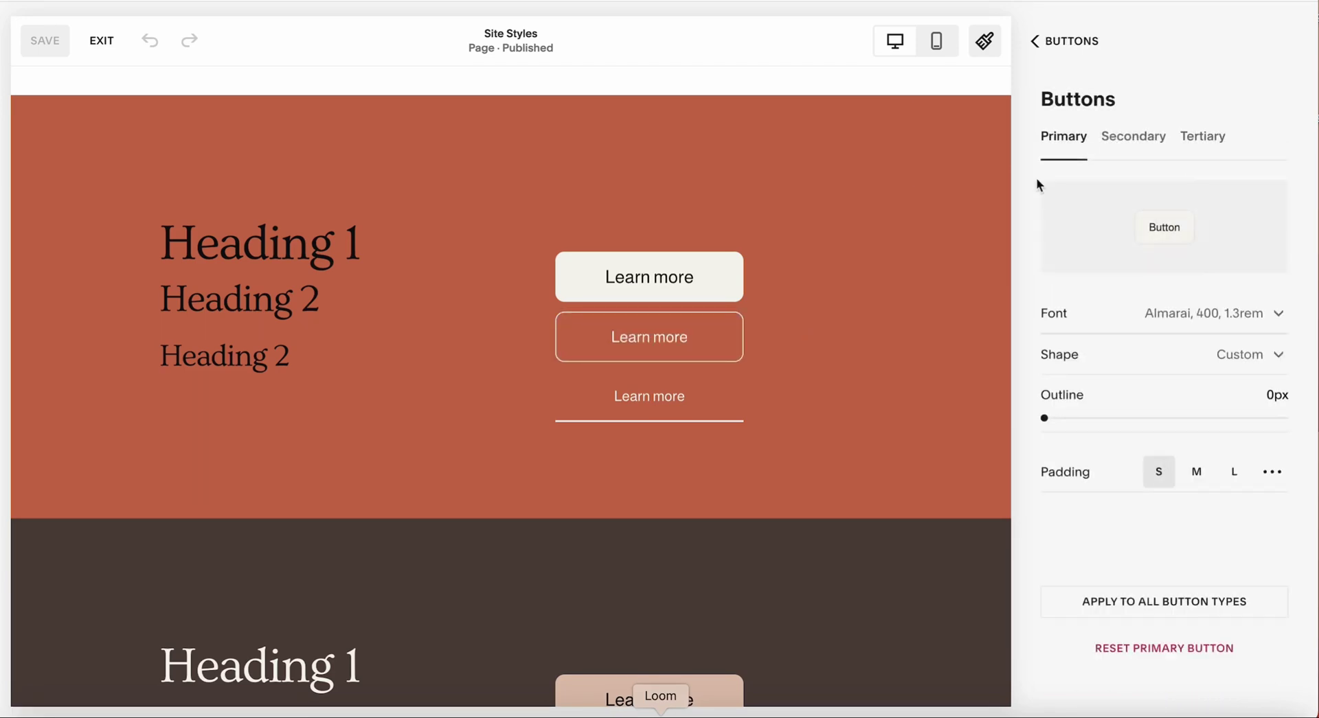
{"action": "left_click", "coordinate": [1277, 353]}
{"action": "left_click", "coordinate": [1094, 483]}
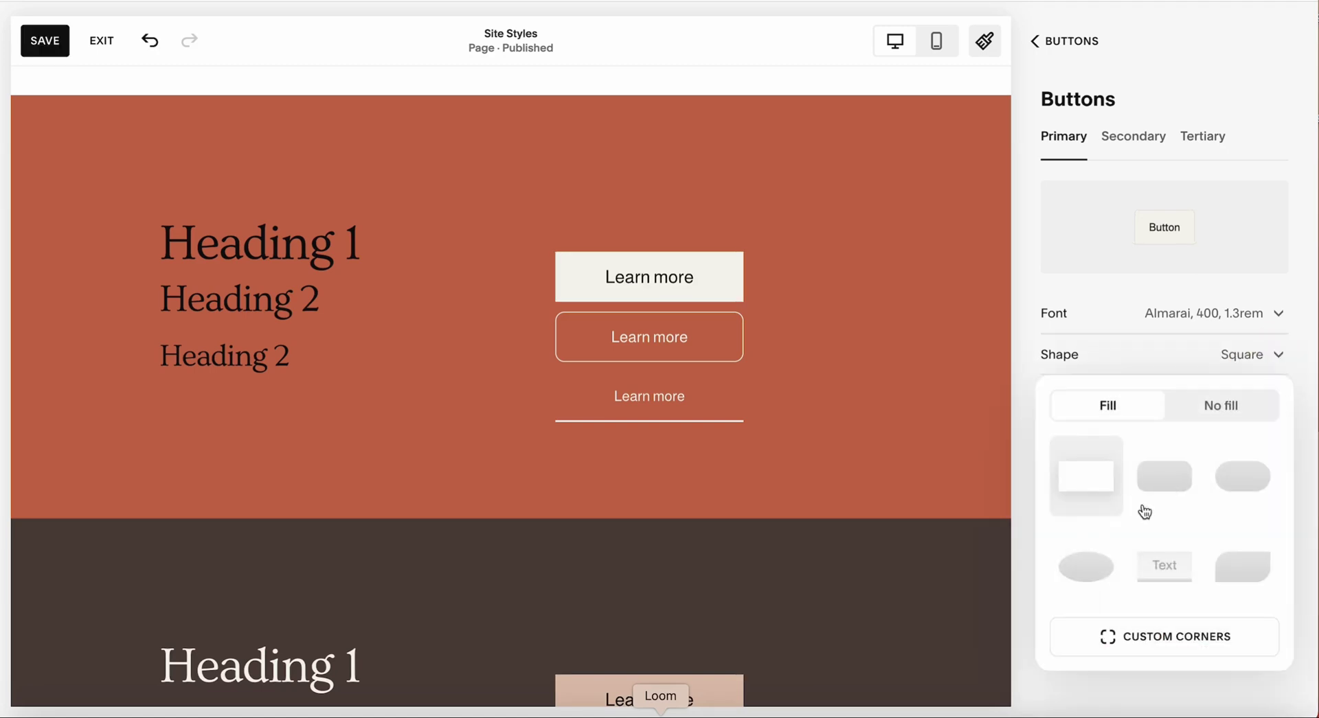
{"action": "left_click", "coordinate": [1094, 576]}
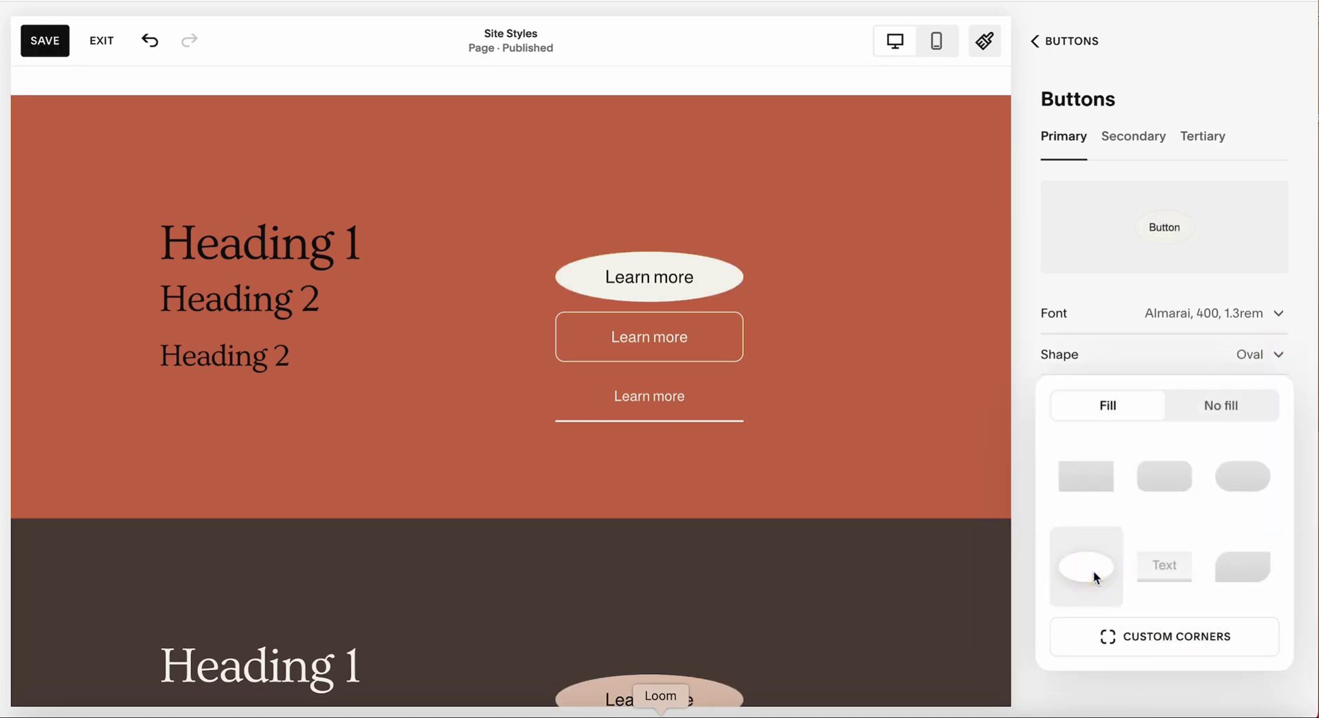
{"action": "left_click", "coordinate": [1245, 554]}
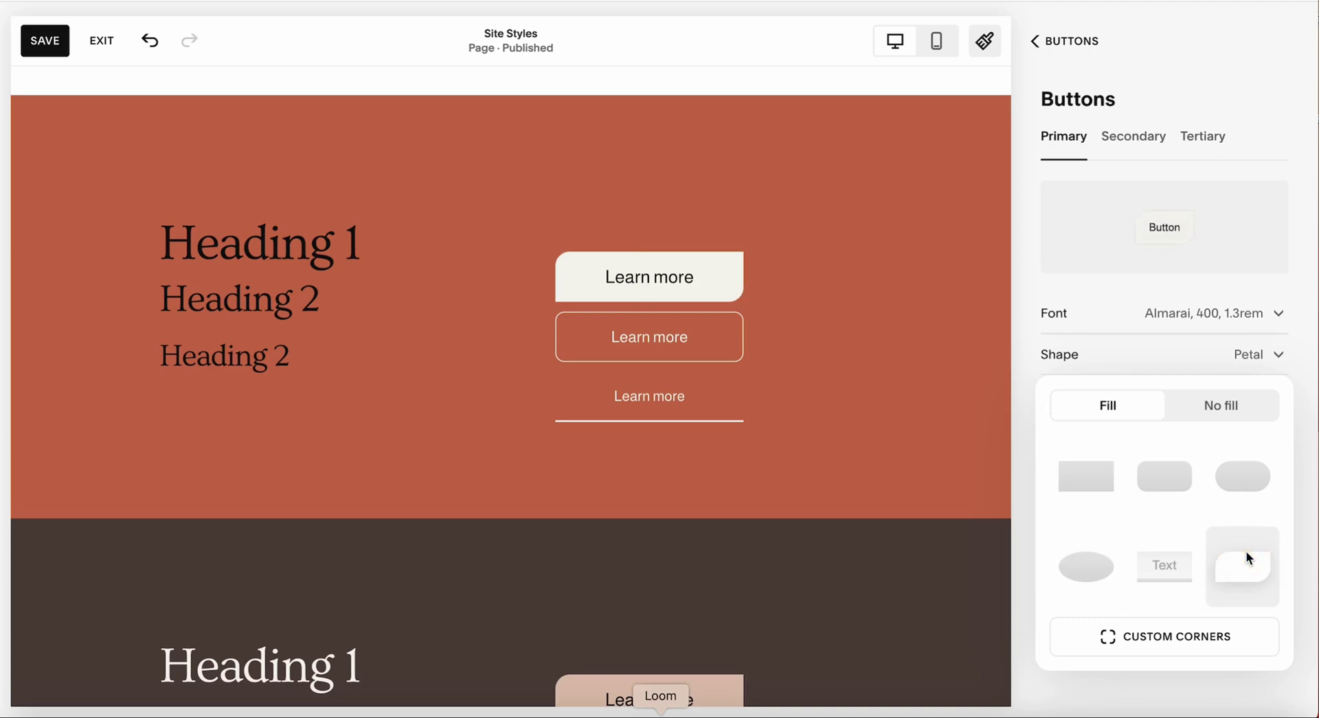
{"action": "left_click", "coordinate": [1150, 477]}
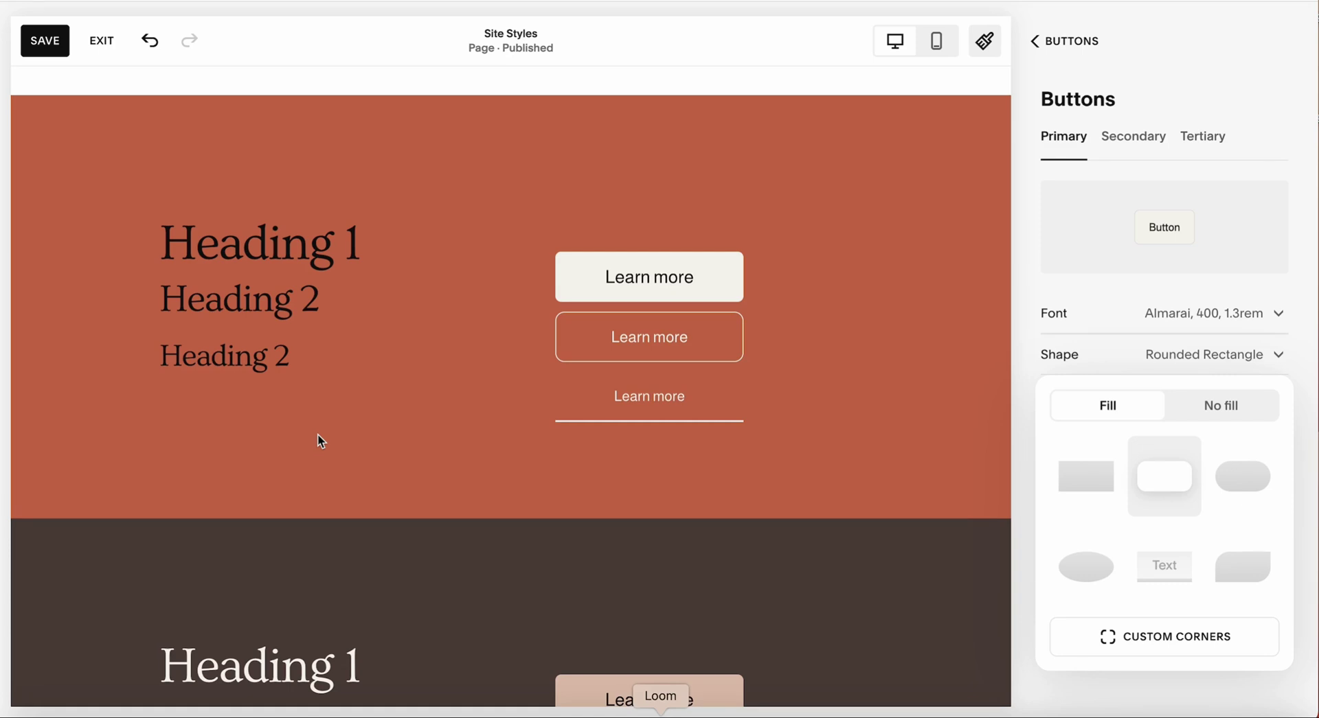
{"action": "left_click", "coordinate": [1045, 42]}
{"action": "left_click", "coordinate": [1036, 40]}
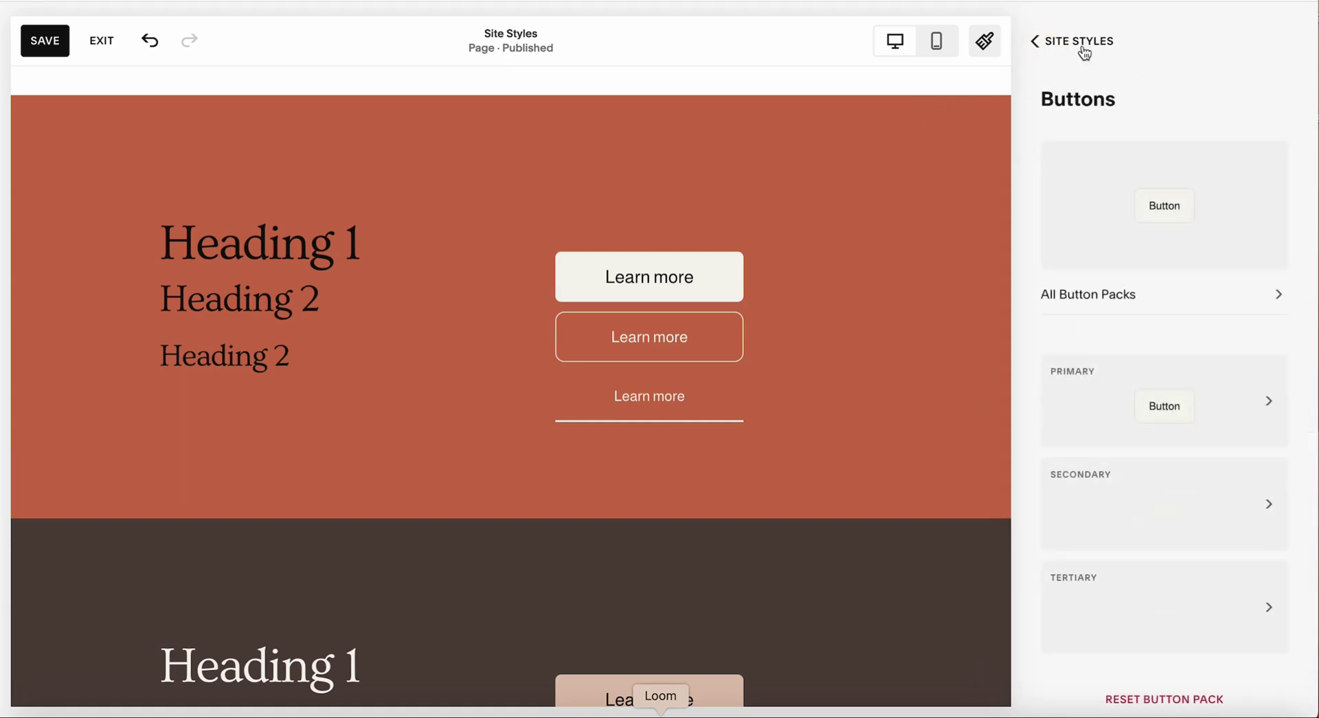
{"action": "left_click", "coordinate": [1051, 42]}
Scroll to the orange section and select its Heading 1 text
{"action": "scroll", "coordinate": [426, 441], "scroll_direction": "down", "scroll_amount": 3}
{"action": "scroll", "coordinate": [426, 445], "scroll_direction": "up", "scroll_amount": 10}
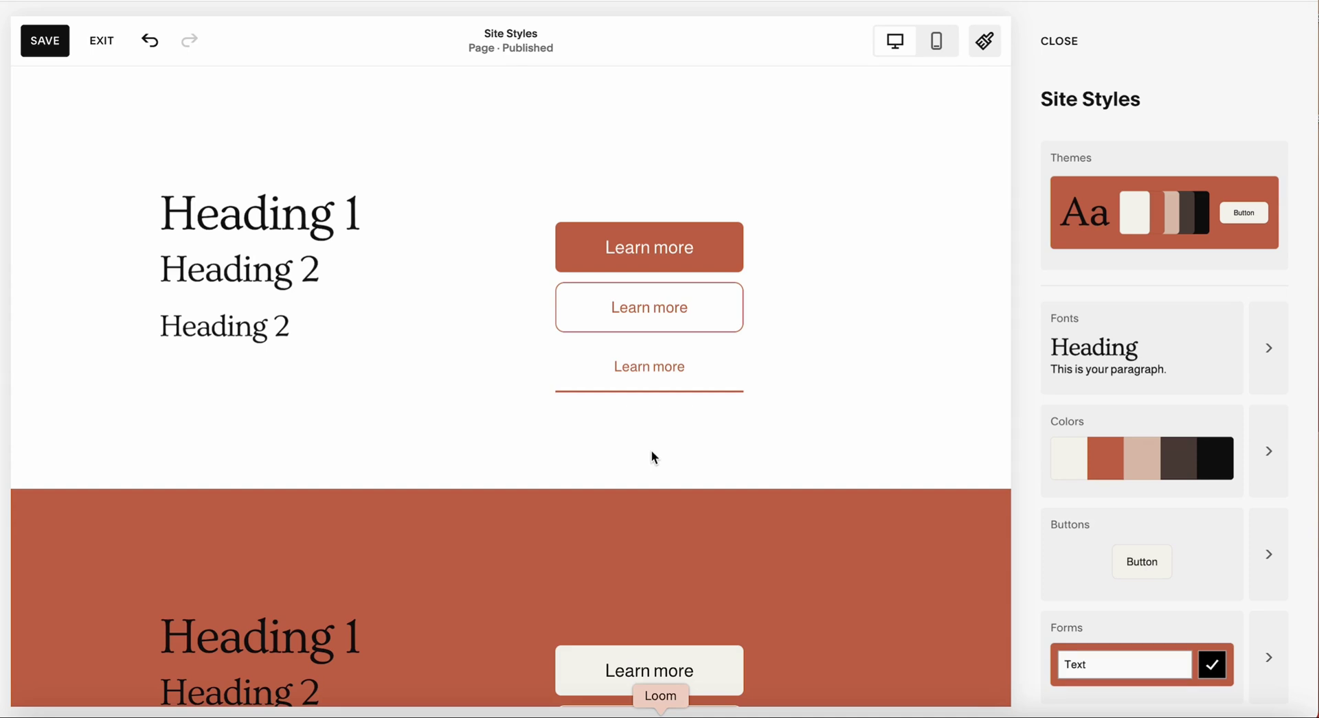
{"action": "scroll", "coordinate": [825, 431], "scroll_direction": "down", "scroll_amount": 3}
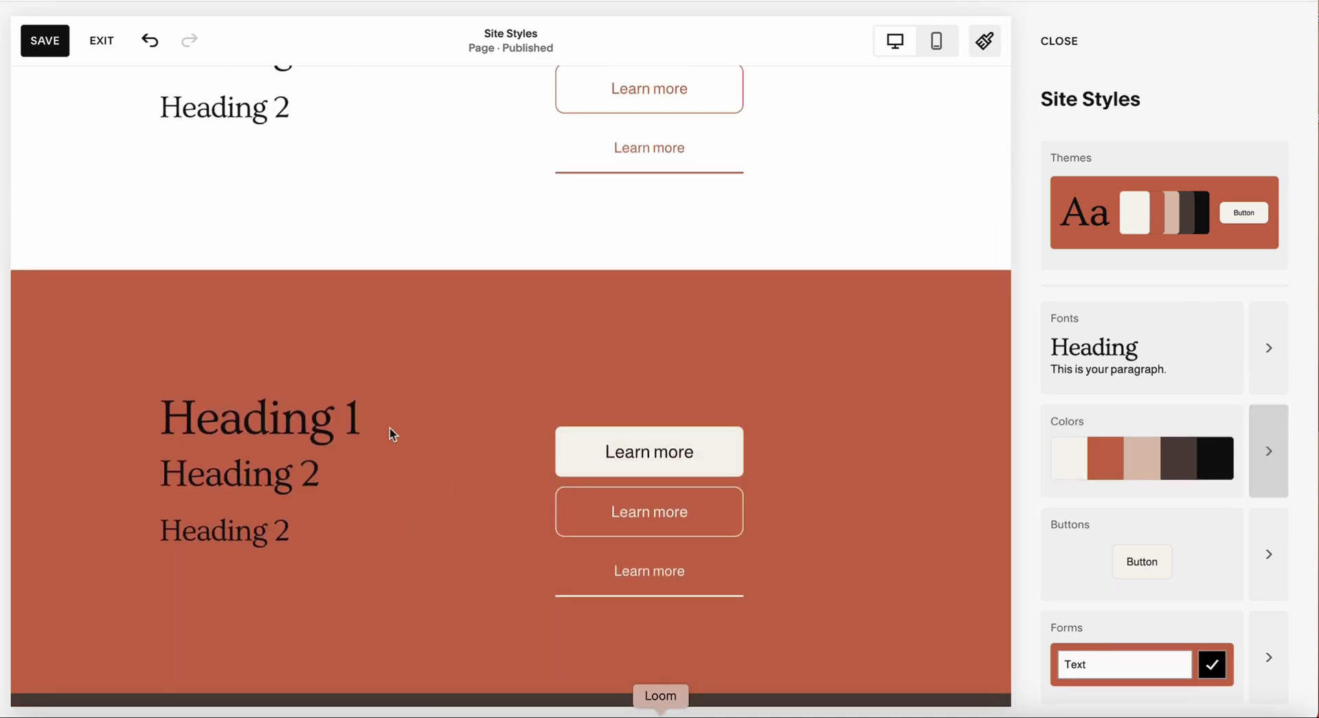
{"action": "left_click_drag", "start_coordinate": [277, 405], "coordinate": [377, 412]}
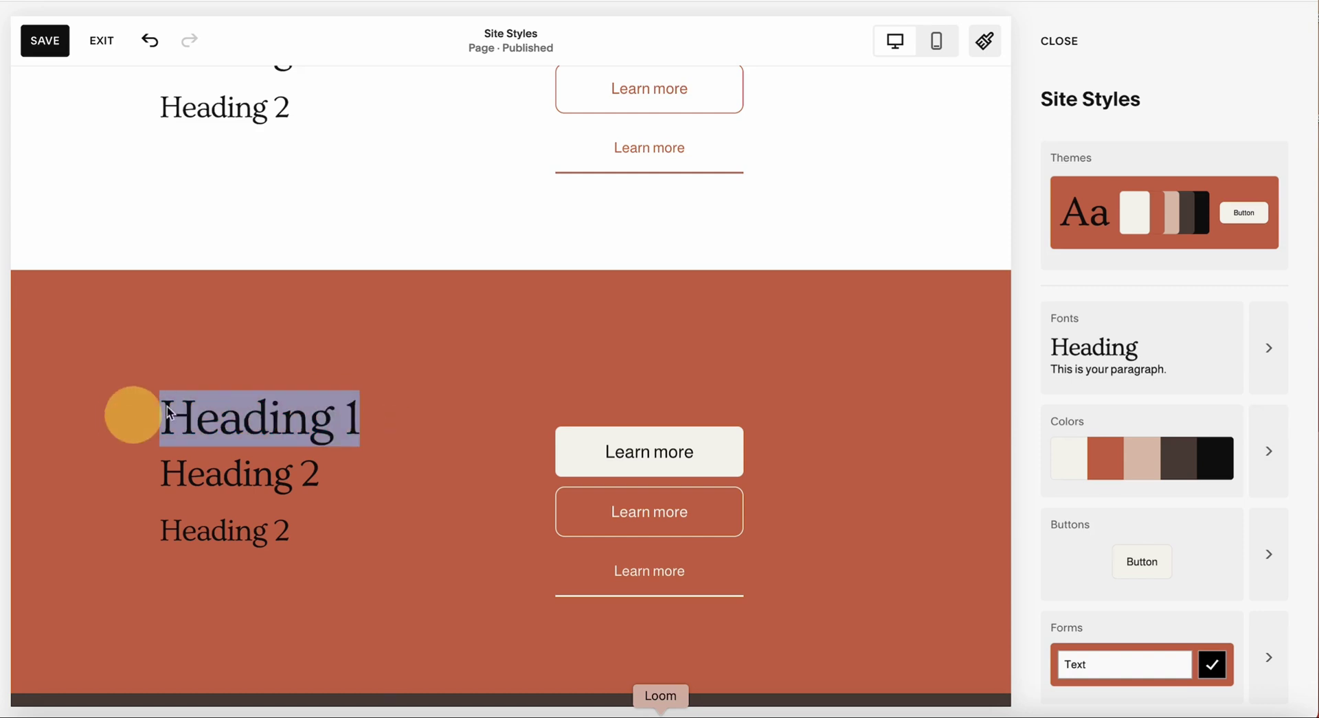
Edit the LIGHT 1 colour theme and scroll to its text colour settings
{"action": "left_click", "coordinate": [1273, 447]}
{"action": "left_click", "coordinate": [1052, 41]}
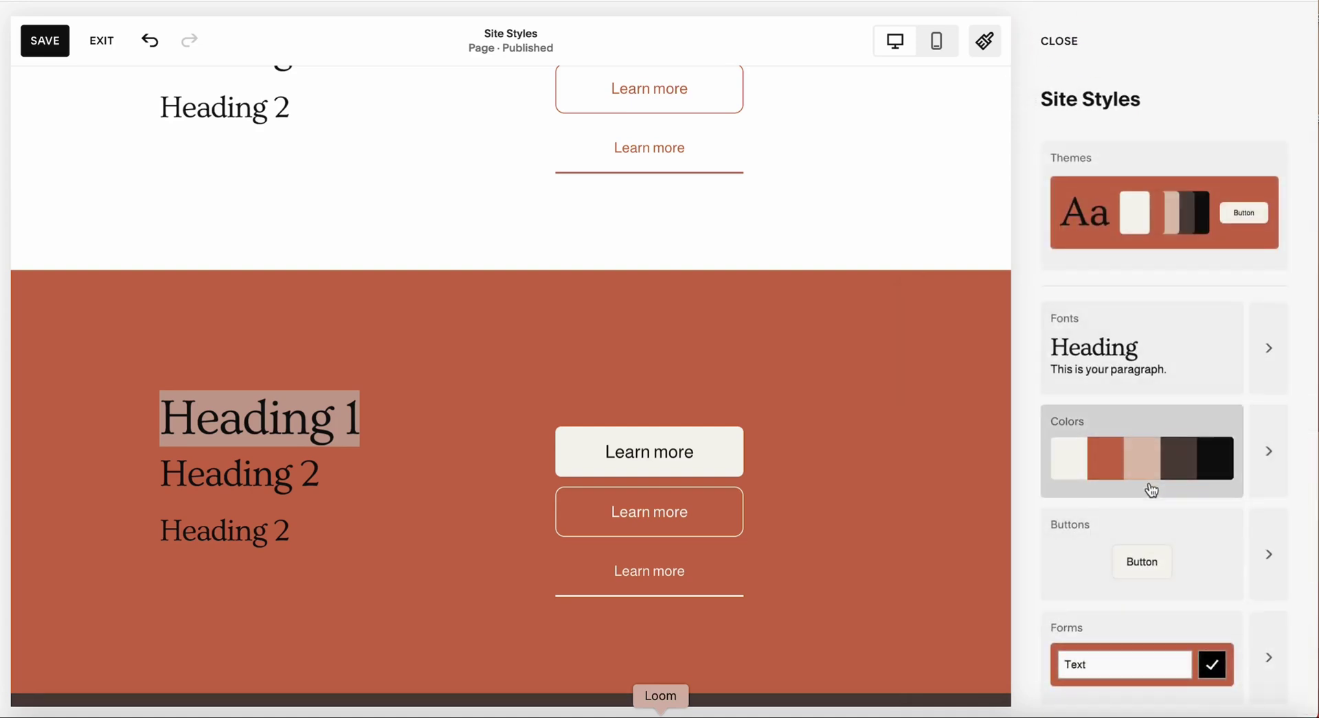
{"action": "left_click", "coordinate": [1276, 437]}
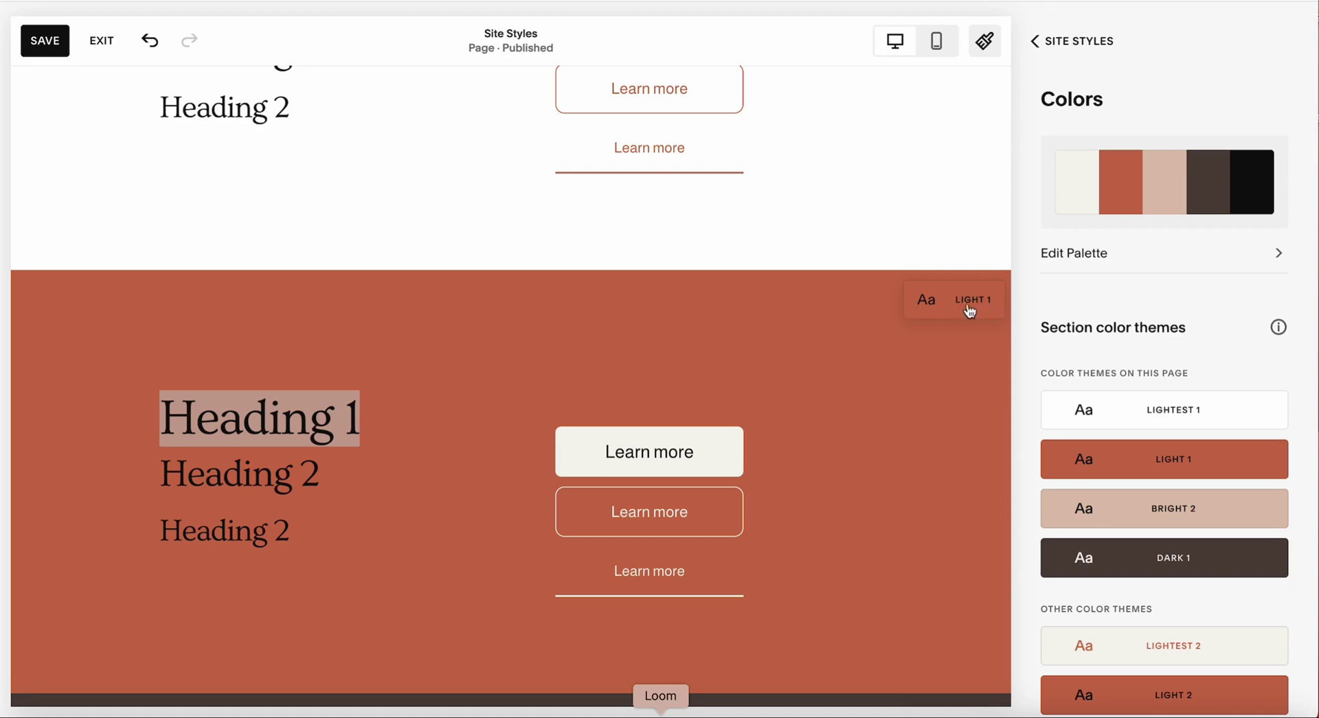
{"action": "left_click", "coordinate": [1158, 459]}
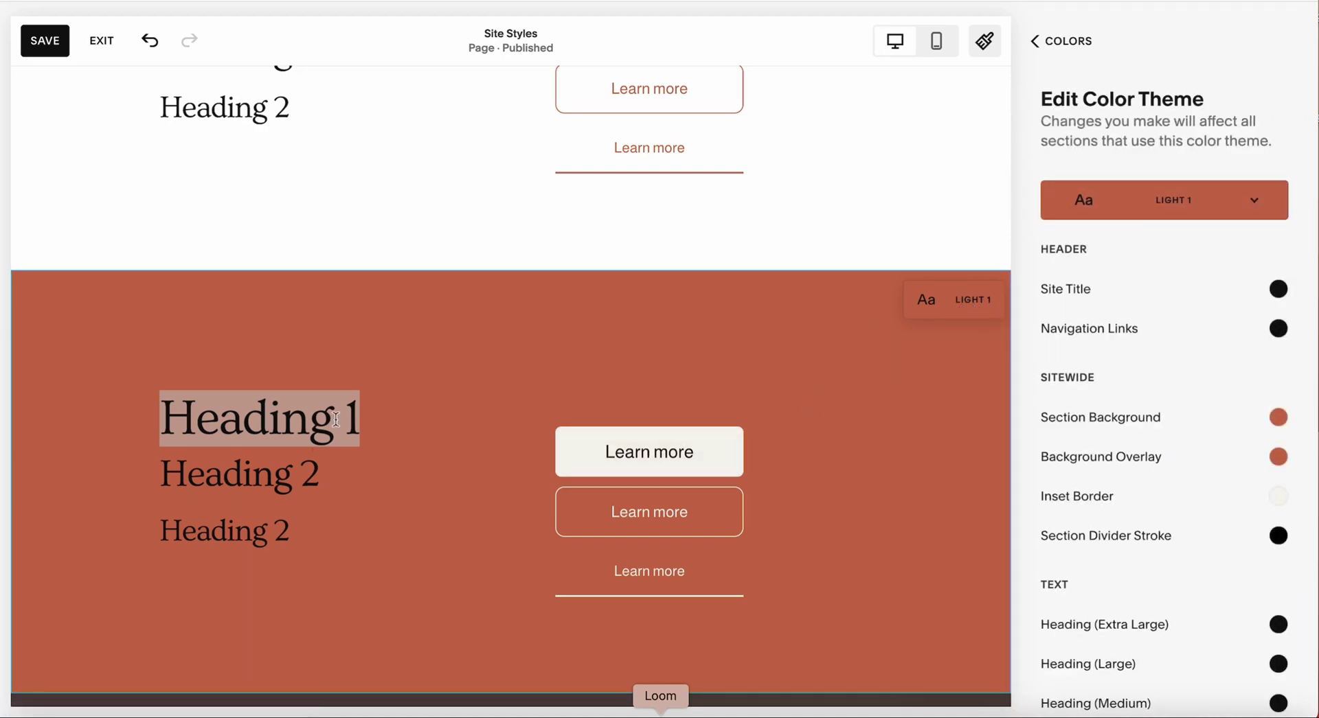
{"action": "left_click", "coordinate": [336, 419]}
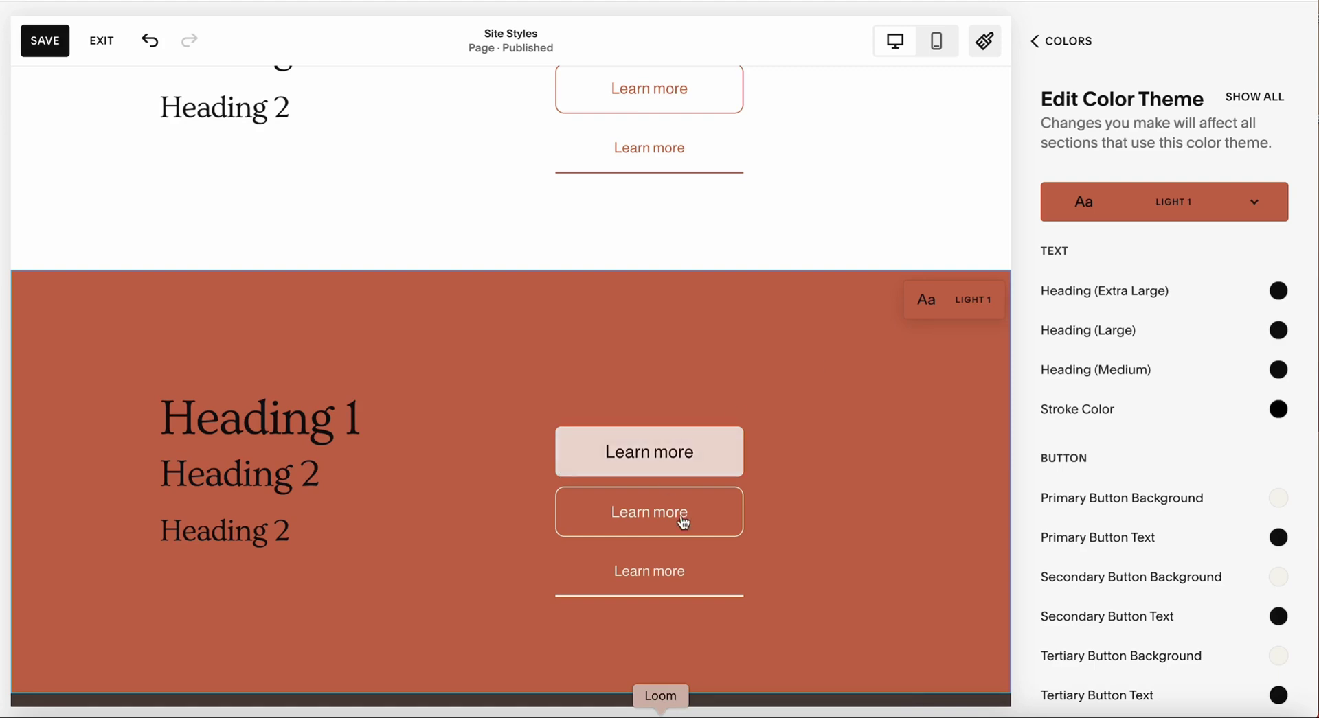
{"action": "scroll", "coordinate": [1131, 410], "scroll_direction": "down", "scroll_amount": 1}
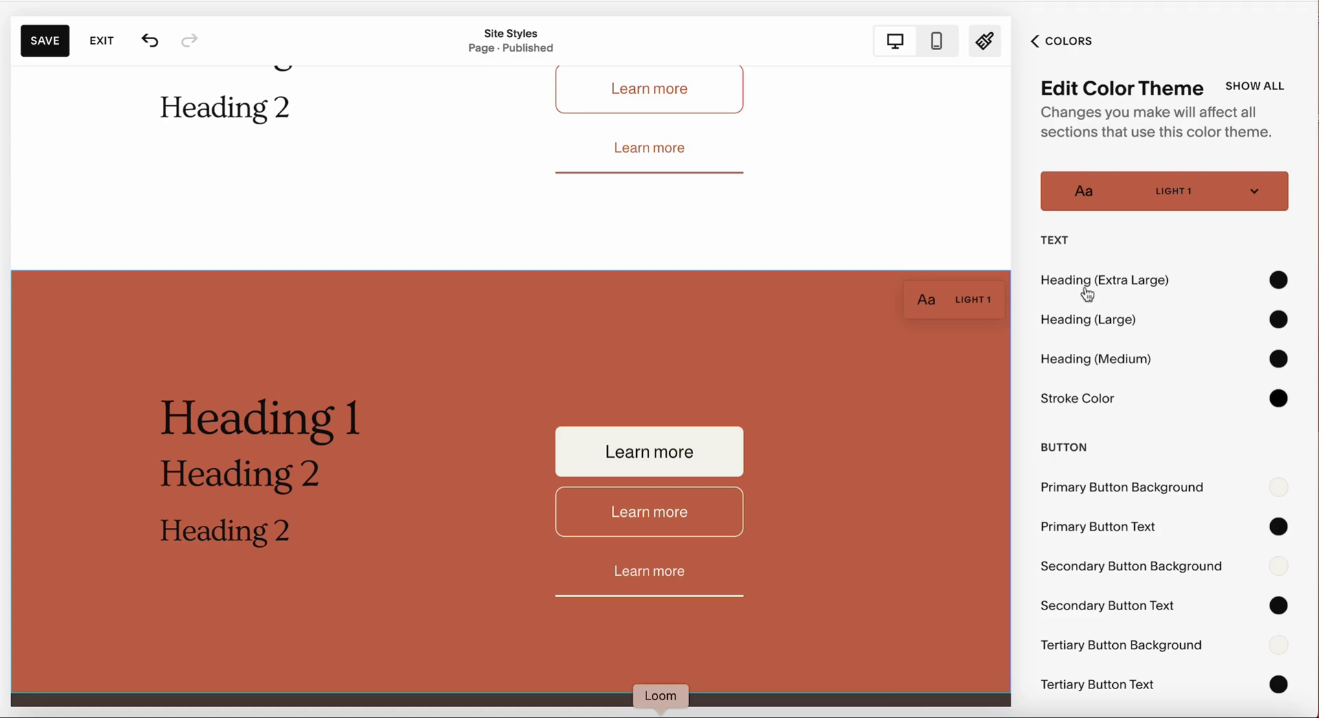
Make LIGHT 1 Heading 1 cream and Heading 2 pink
{"action": "left_click", "coordinate": [1277, 283]}
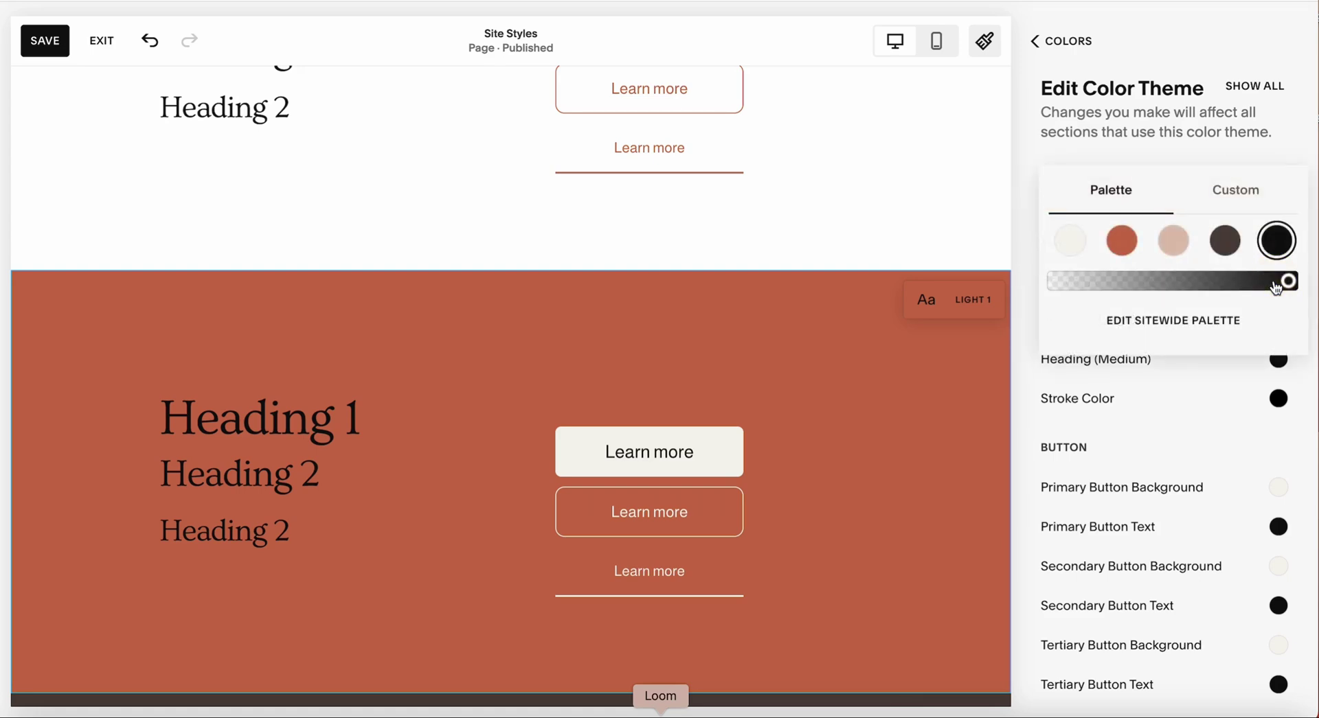
{"action": "left_click", "coordinate": [1176, 244]}
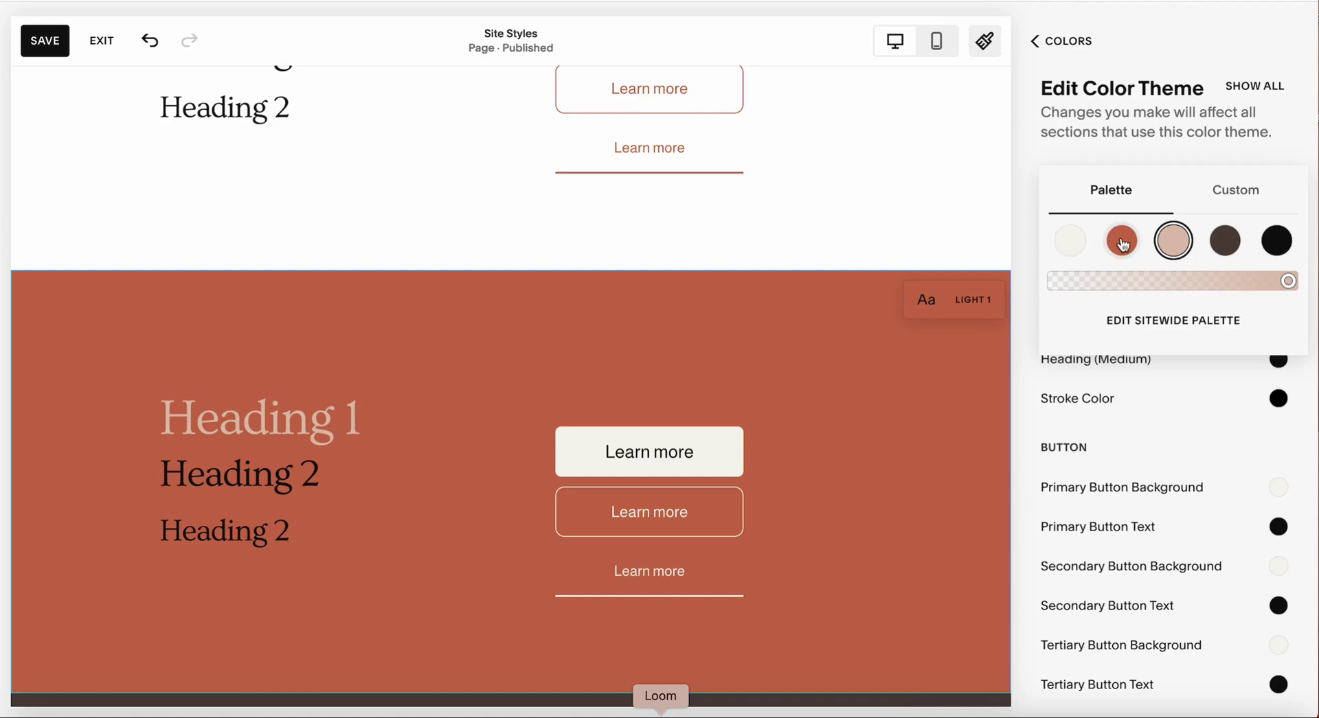
{"action": "left_click", "coordinate": [1070, 242]}
{"action": "left_click", "coordinate": [1023, 270]}
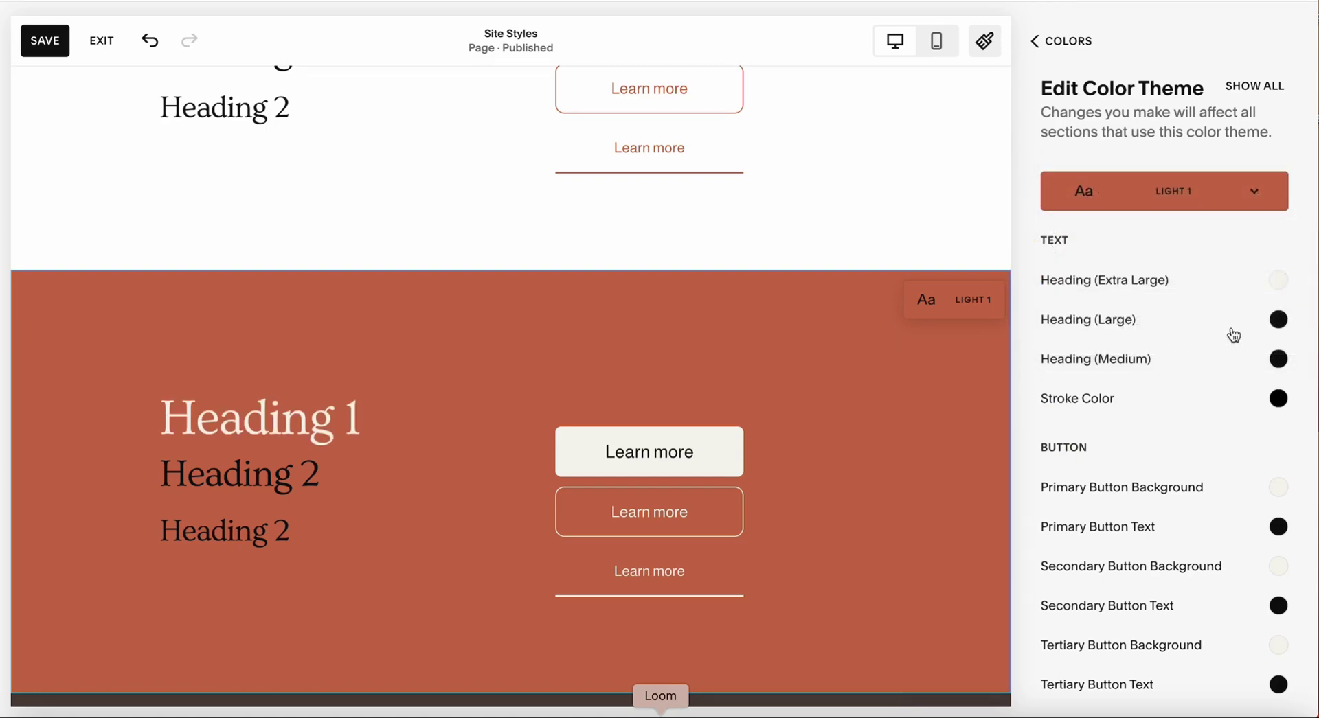
{"action": "left_click", "coordinate": [1142, 330]}
{"action": "left_click", "coordinate": [1173, 292]}
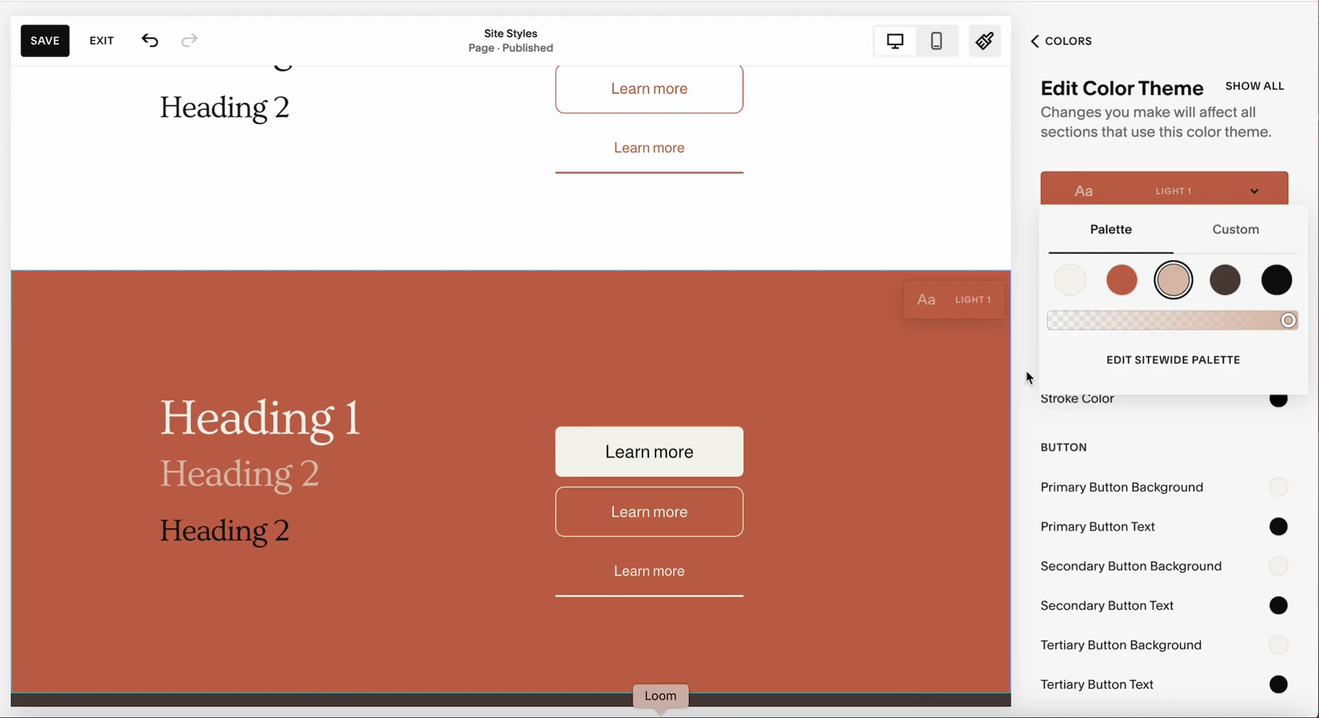
{"action": "left_click", "coordinate": [1028, 295]}
{"action": "scroll", "coordinate": [1078, 439], "scroll_direction": "down", "scroll_amount": 3}
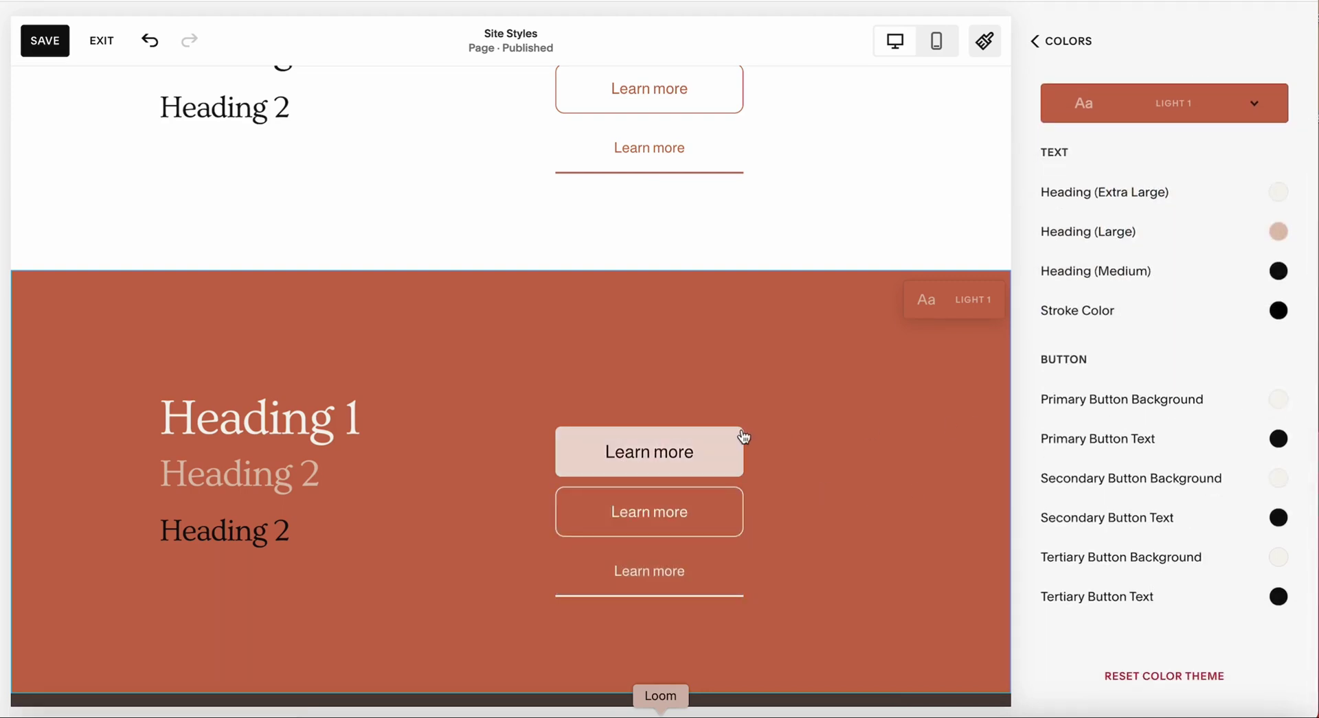
Give LIGHT 1 primary buttons a light pink background and red text
{"action": "left_click", "coordinate": [1283, 403]}
{"action": "left_click", "coordinate": [1173, 362]}
{"action": "left_click", "coordinate": [1030, 406]}
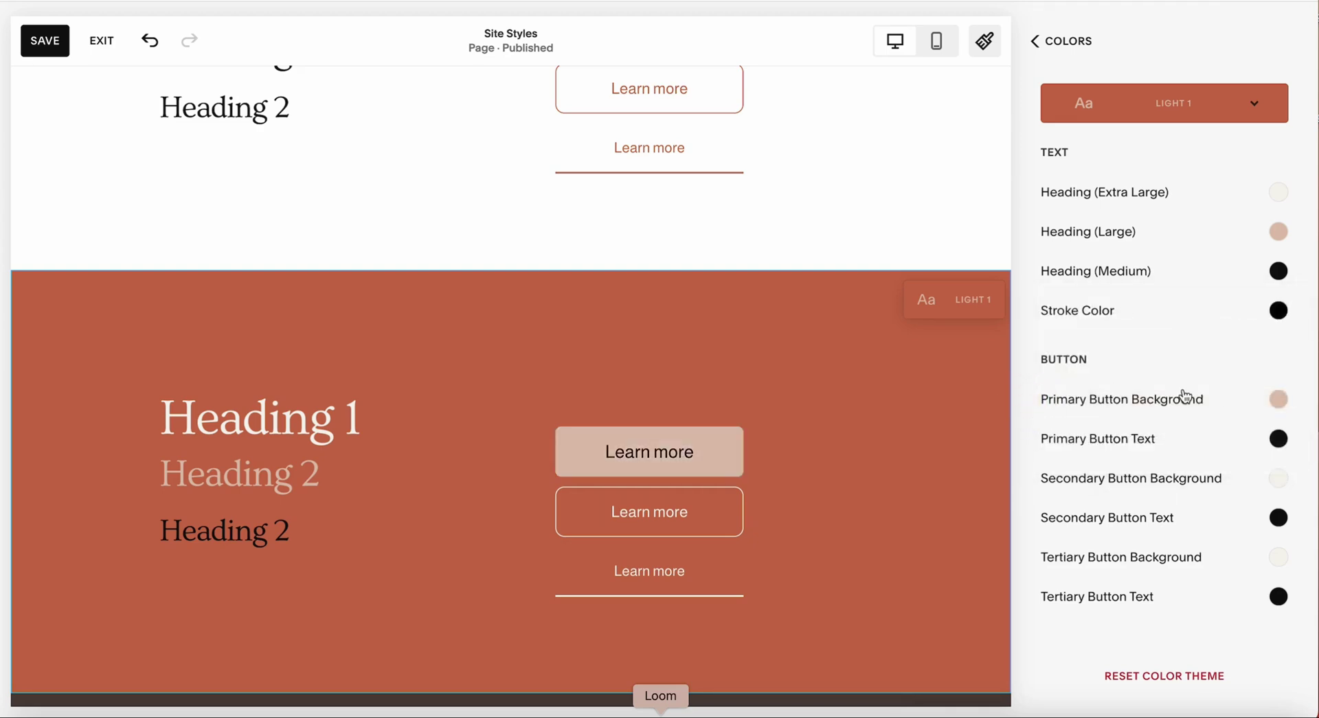
{"action": "left_click", "coordinate": [1275, 445]}
{"action": "left_click", "coordinate": [1133, 400]}
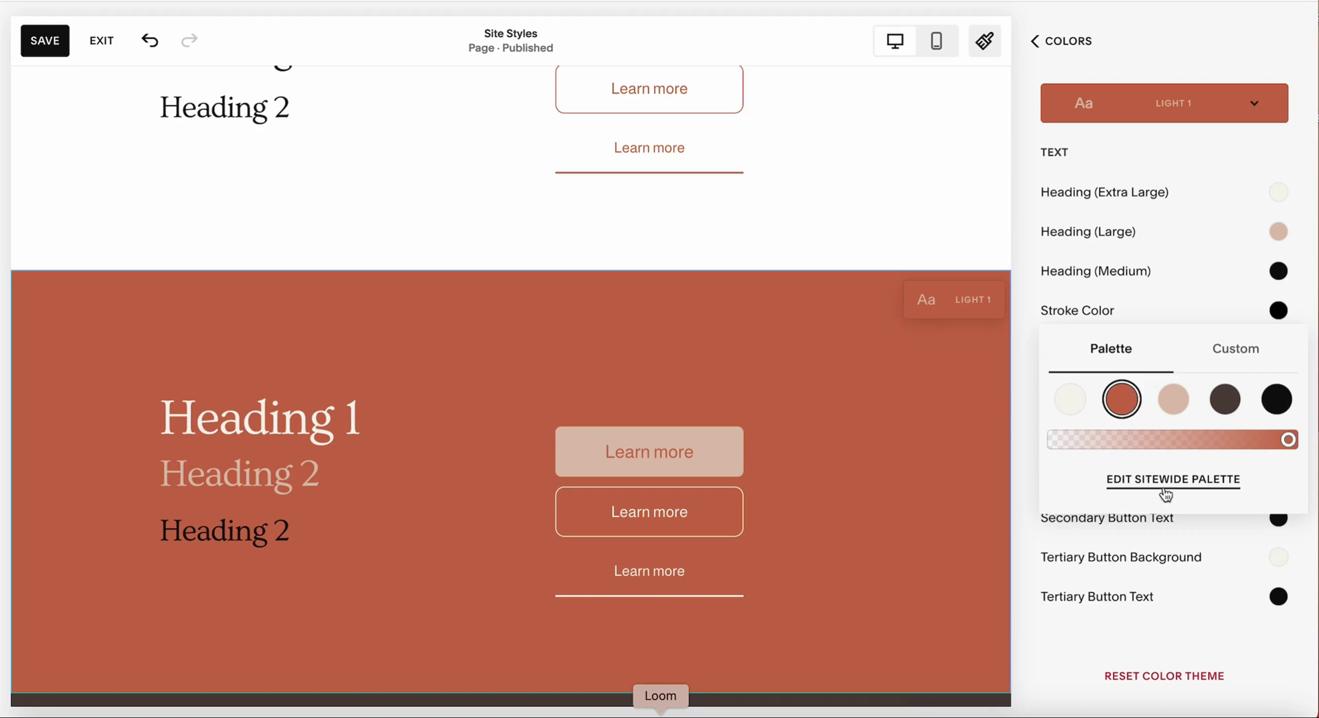
{"action": "scroll", "coordinate": [653, 412], "scroll_direction": "down", "scroll_amount": 5}
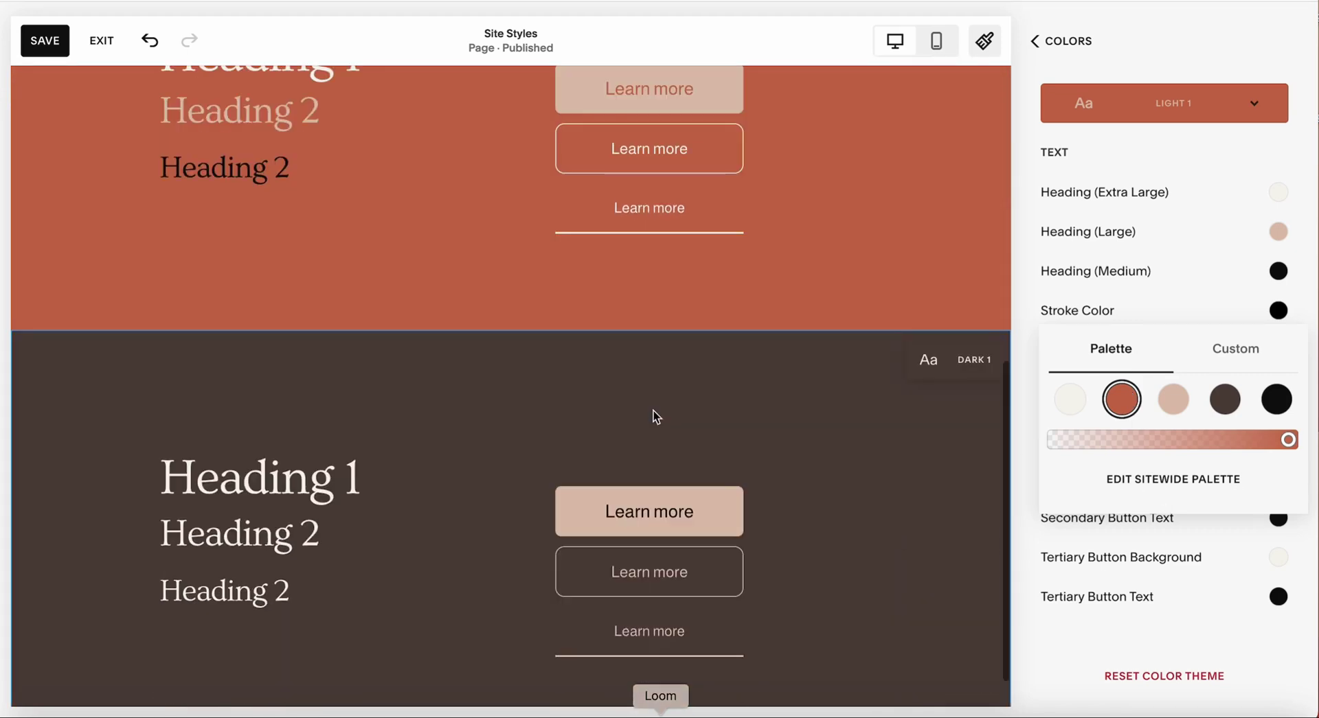
{"action": "scroll", "coordinate": [652, 411], "scroll_direction": "up", "scroll_amount": 2}
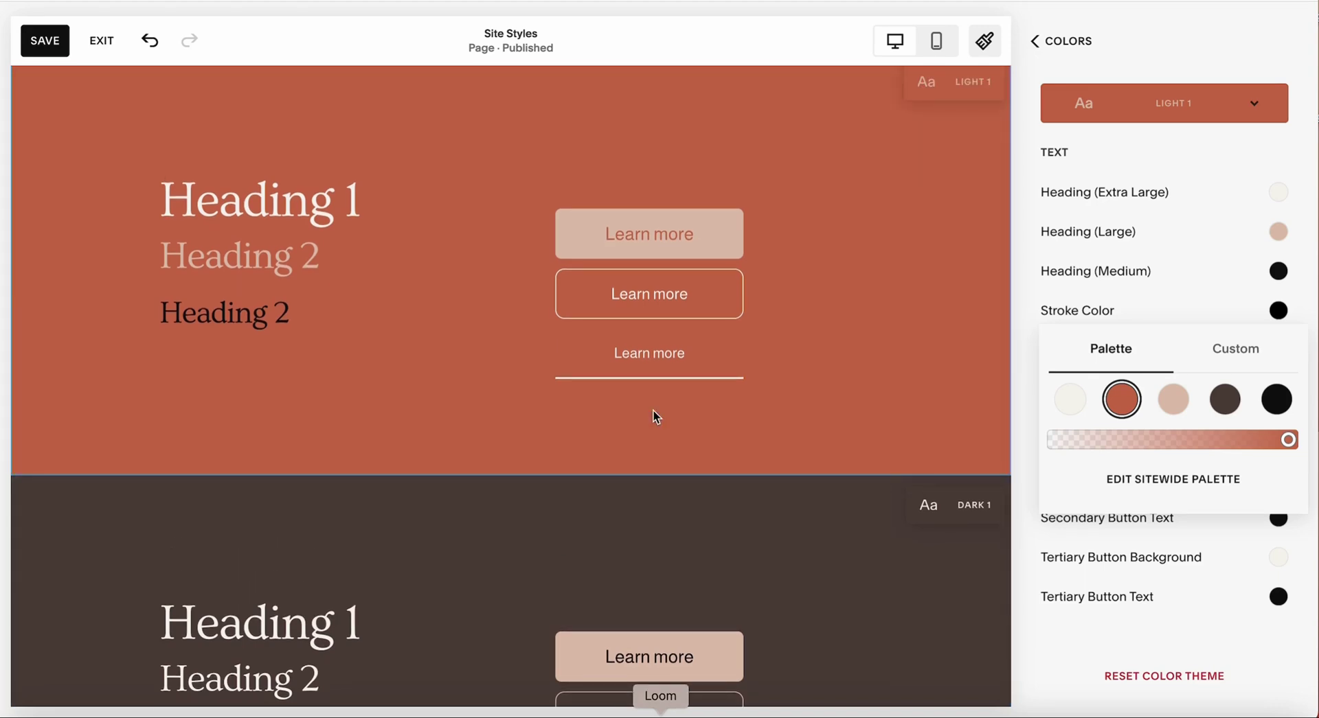
{"action": "scroll", "coordinate": [880, 383], "scroll_direction": "up", "scroll_amount": 6}
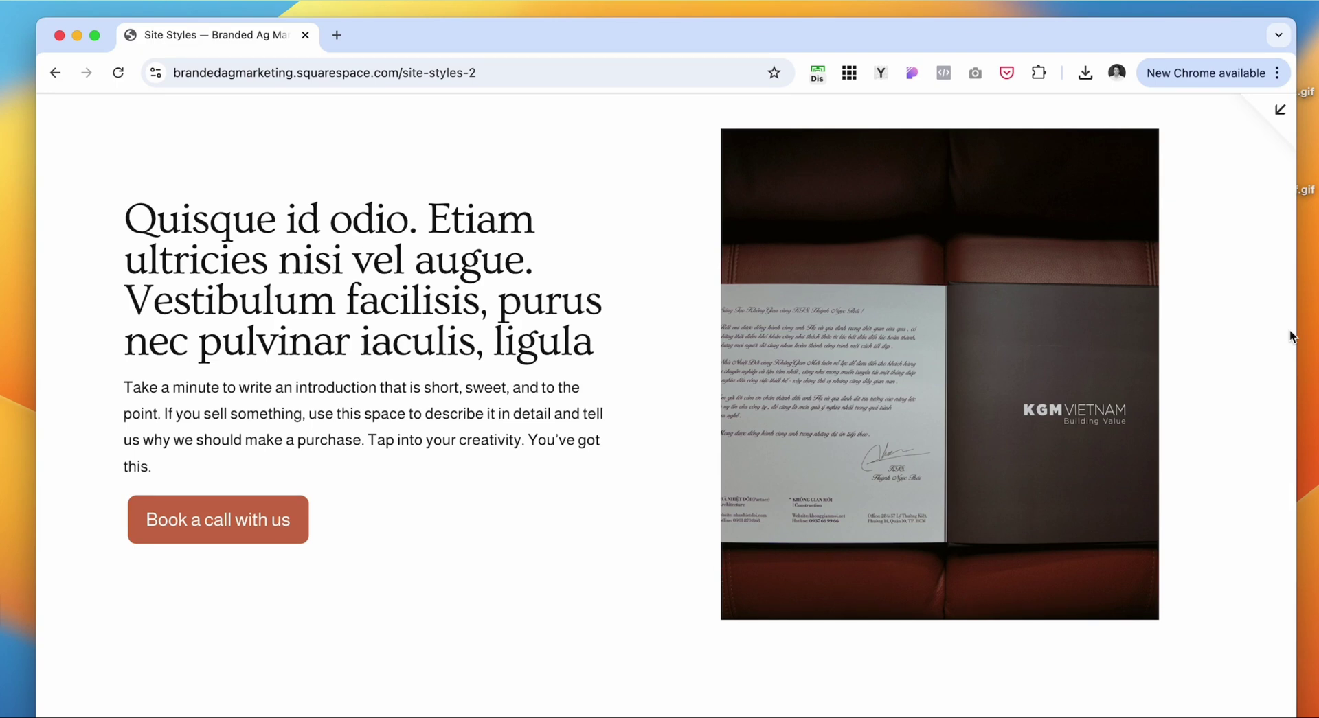
Go back to the pages list and open the Site Styles page, with its heading, intro text, button and photo
{"action": "scroll", "coordinate": [760, 542], "scroll_direction": "down", "scroll_amount": 1}
{"action": "left_click_drag", "start_coordinate": [1290, 241], "coordinate": [816, 196]}
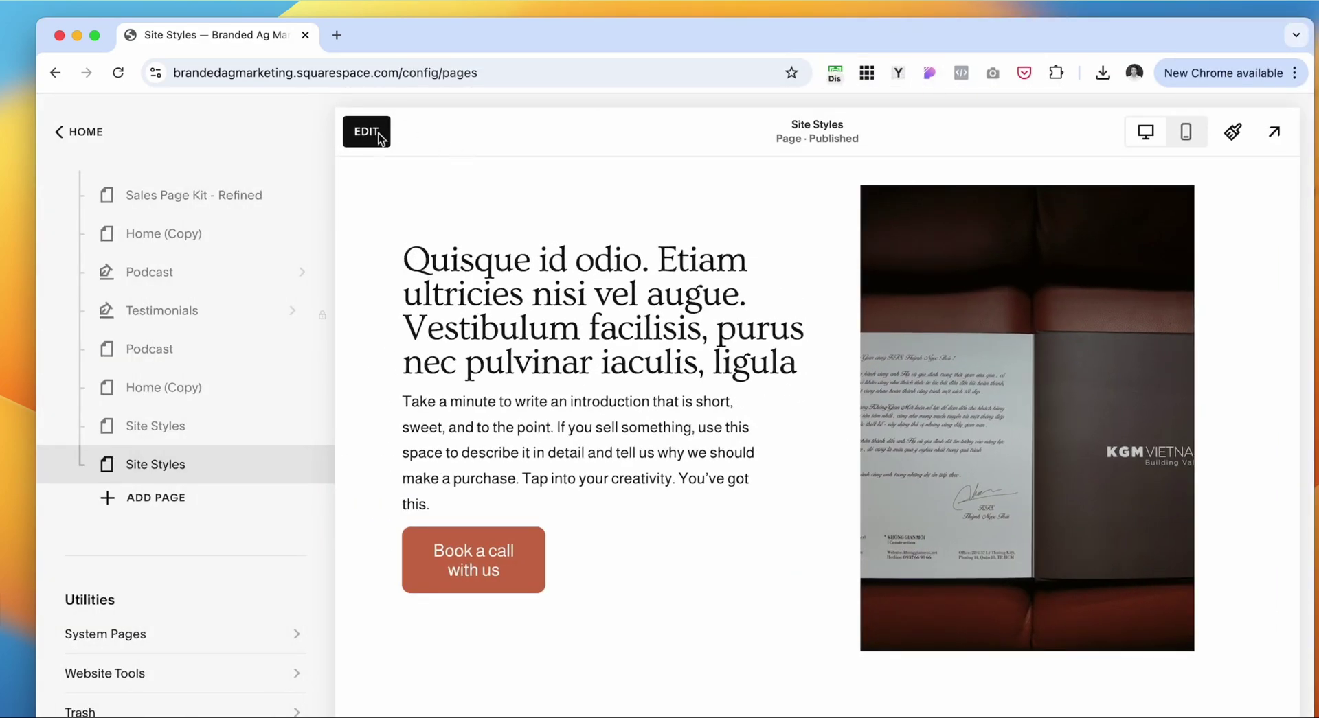
{"action": "left_click", "coordinate": [366, 131]}
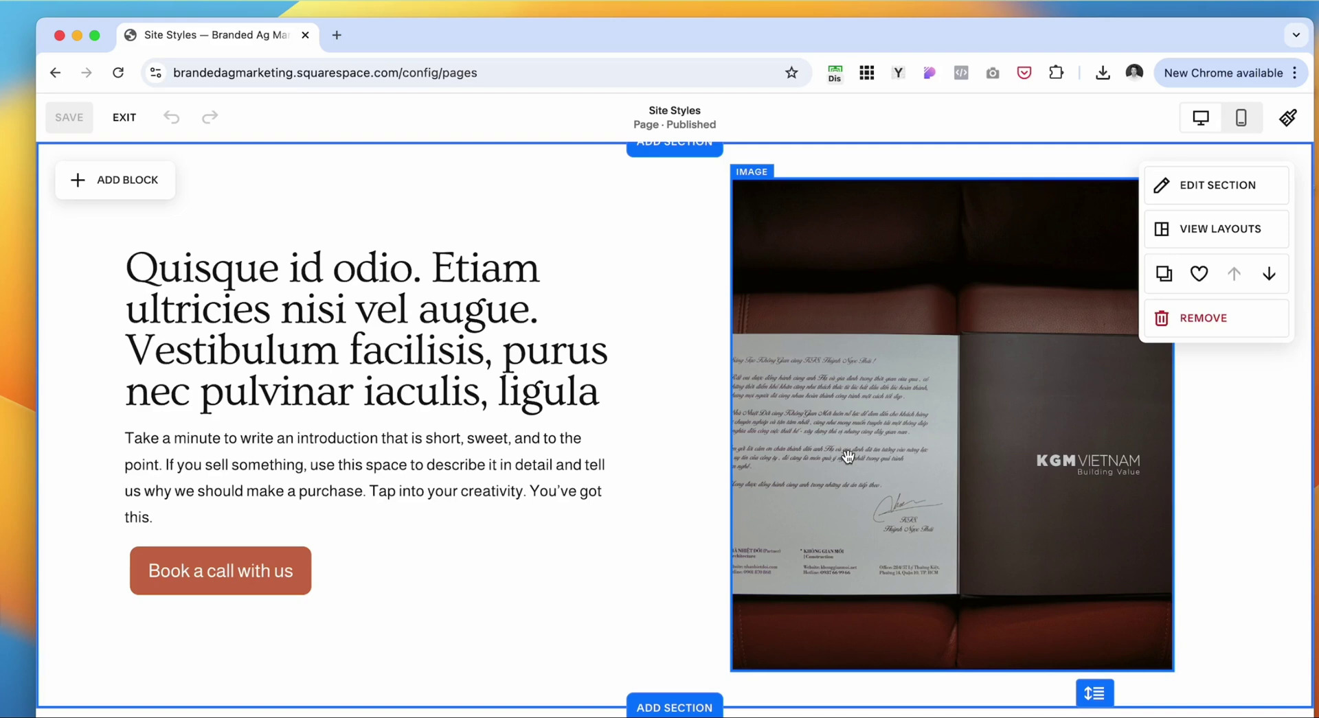
Resize the Site Styles heading block so it ends just above the intro paragraph
{"action": "left_click", "coordinate": [576, 285]}
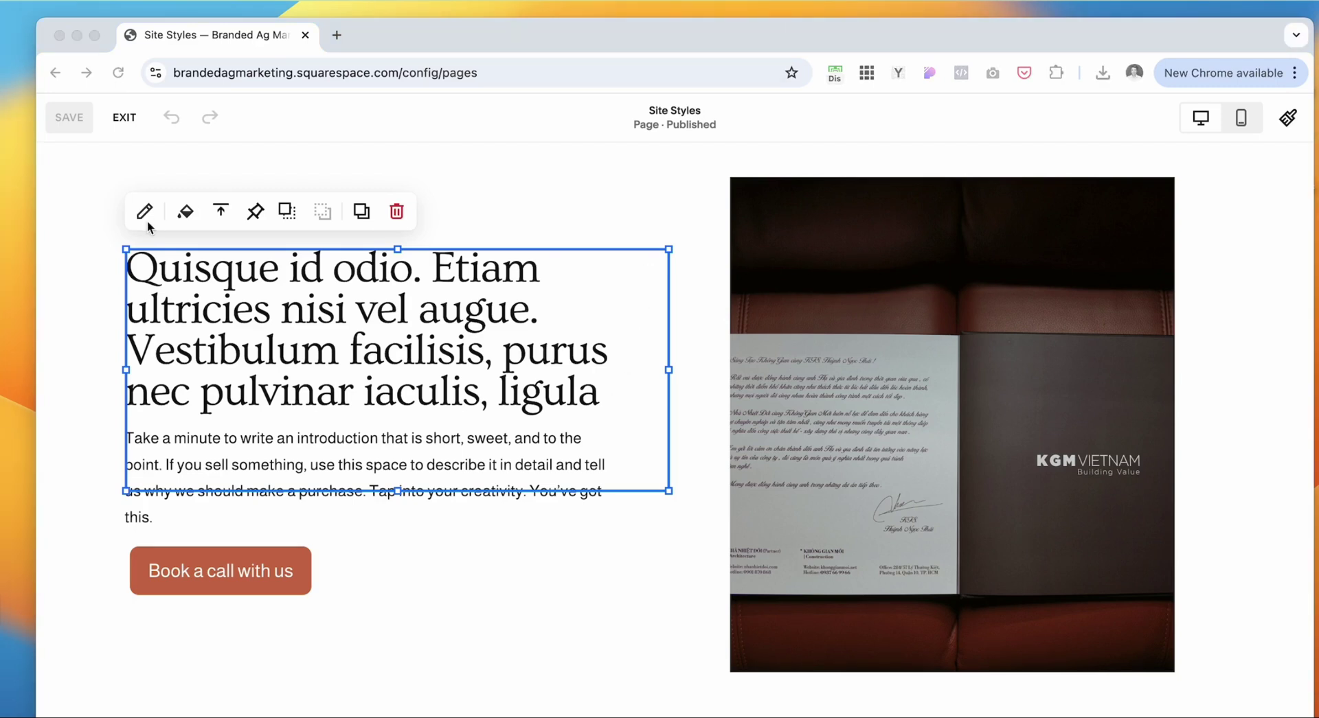
{"action": "left_click", "coordinate": [621, 622]}
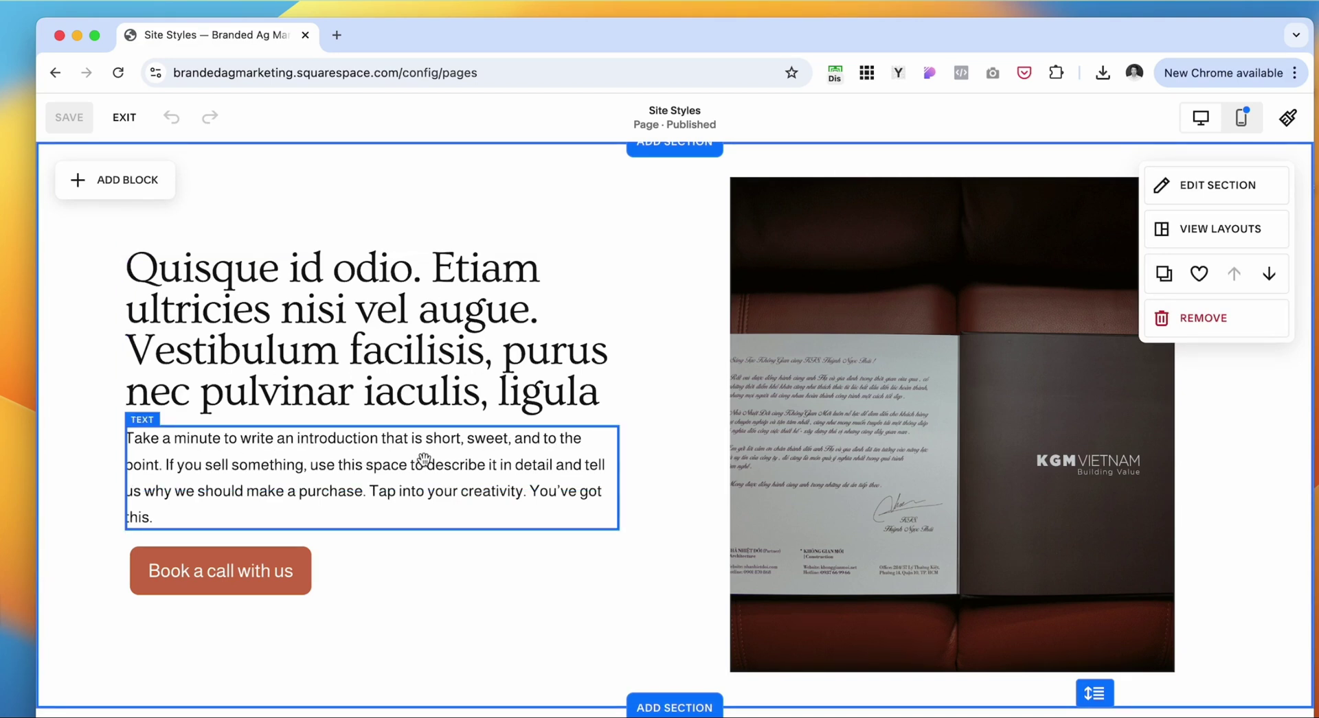
{"action": "left_click", "coordinate": [618, 324]}
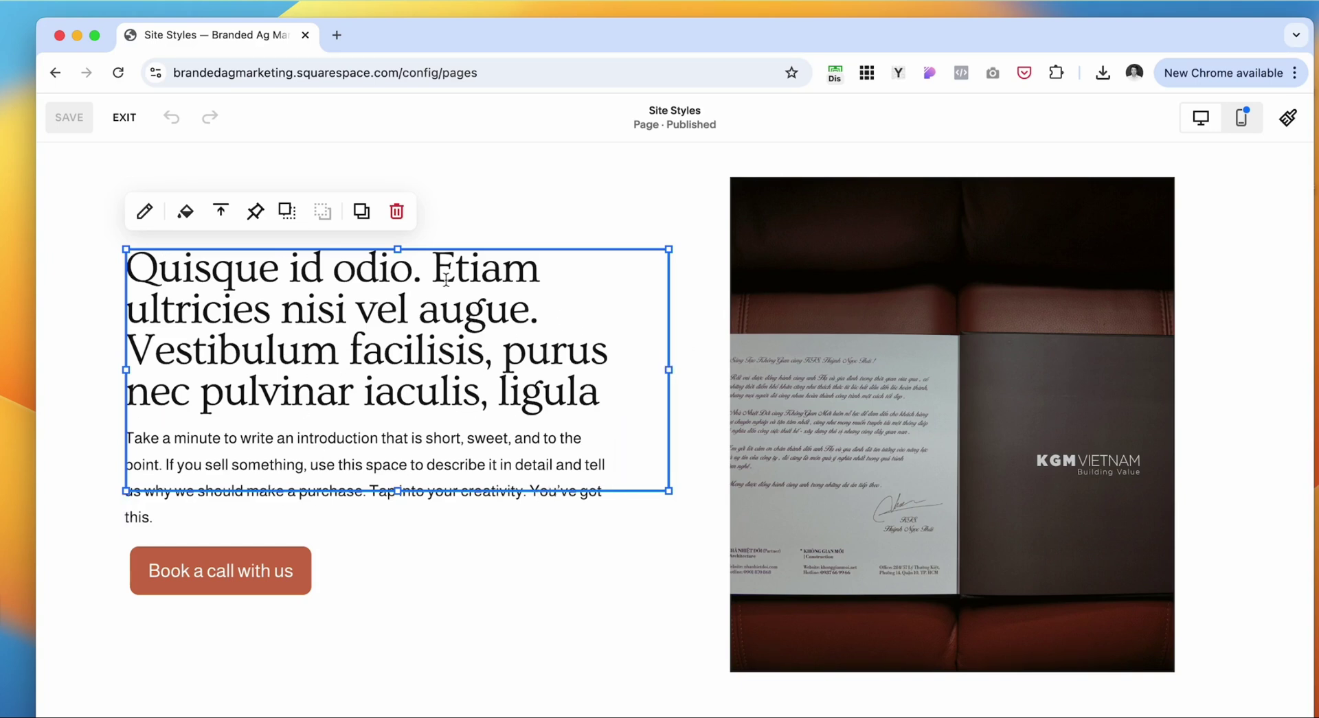
{"action": "left_click_drag", "start_coordinate": [377, 364], "coordinate": [392, 419]}
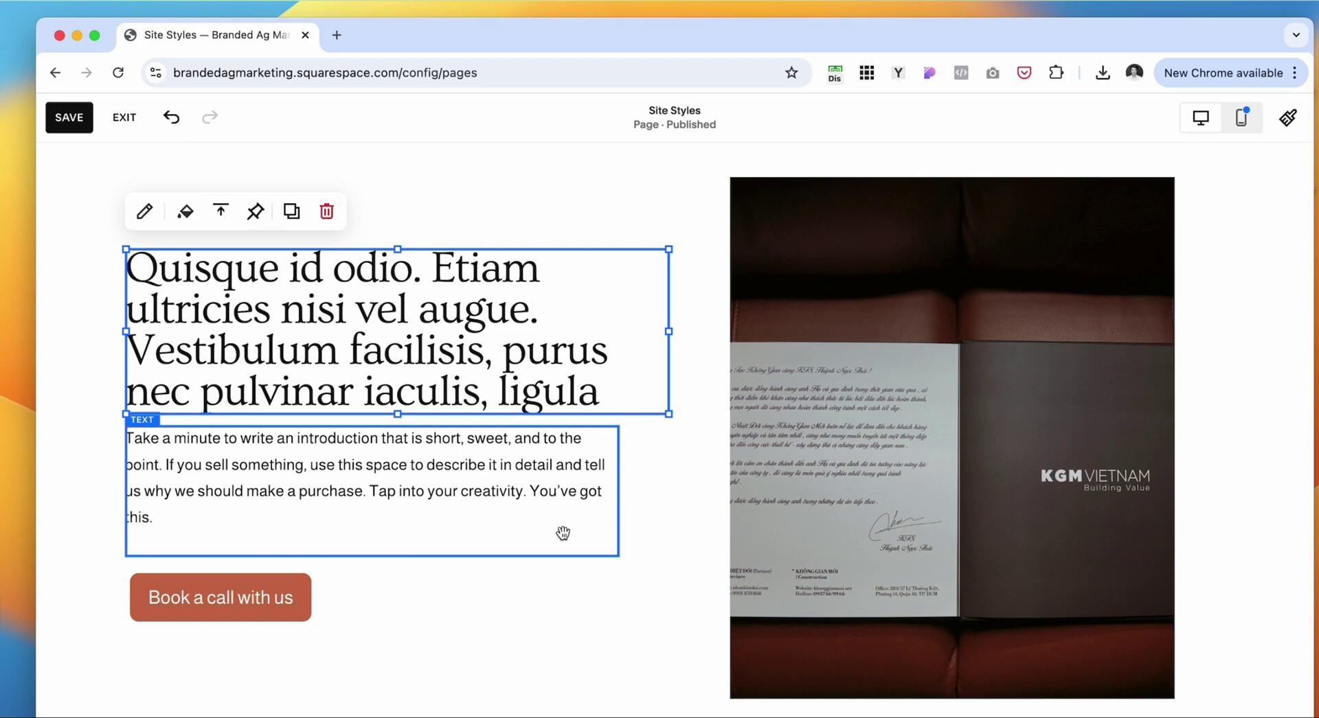
Widen the 'Book a call with us' button block across the text column, left-align it, and save
{"action": "left_click", "coordinate": [251, 590]}
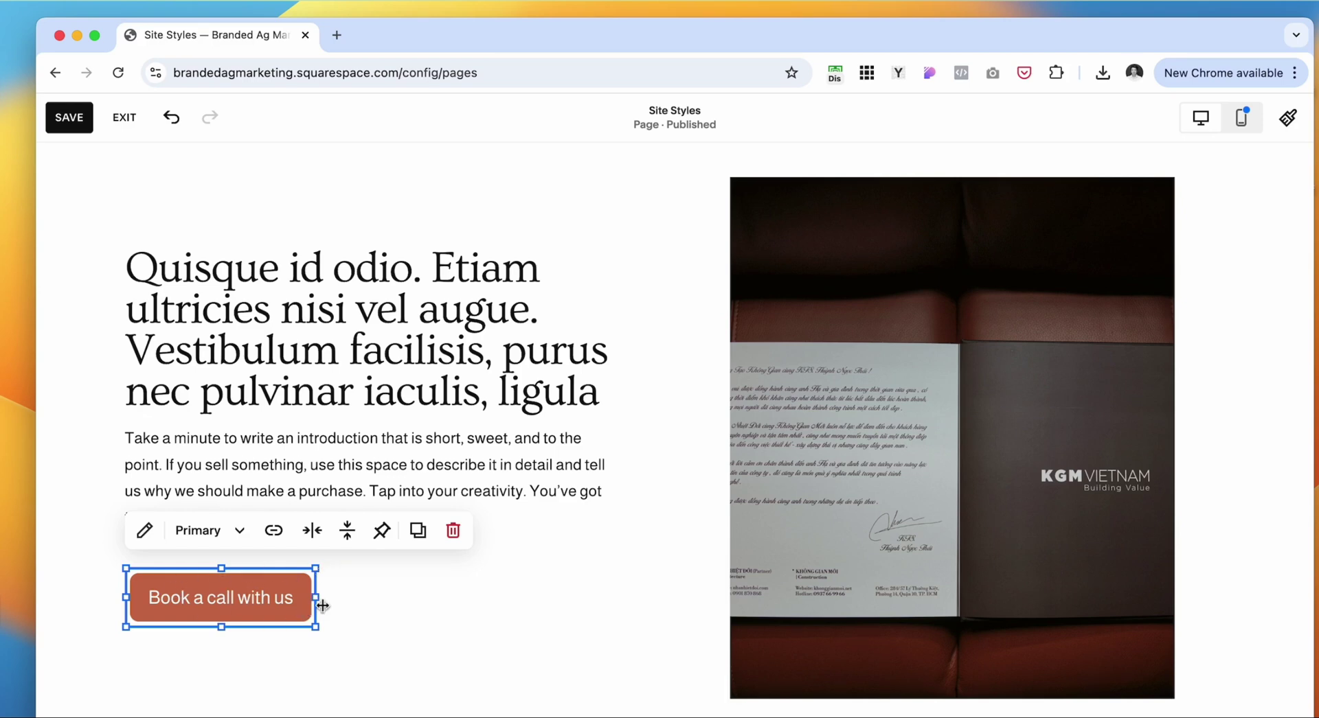
{"action": "left_click_drag", "start_coordinate": [323, 606], "coordinate": [614, 590]}
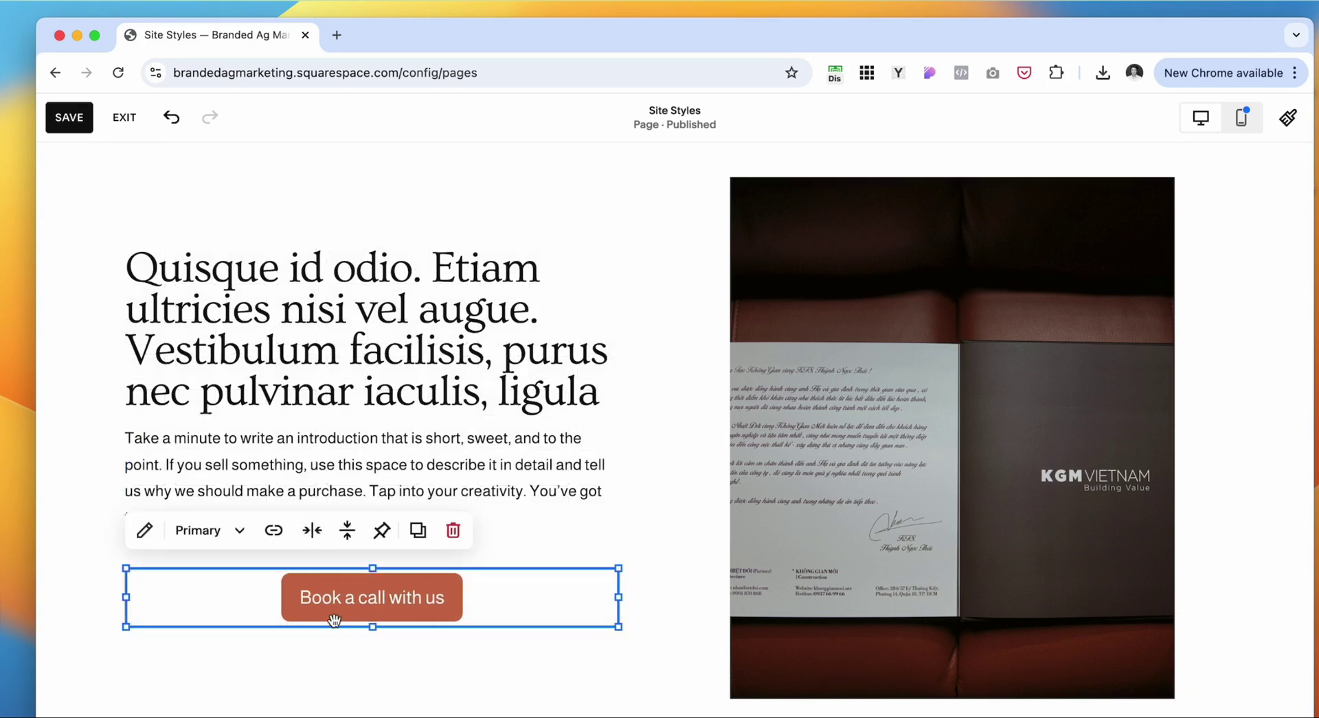
{"action": "left_click", "coordinate": [311, 530]}
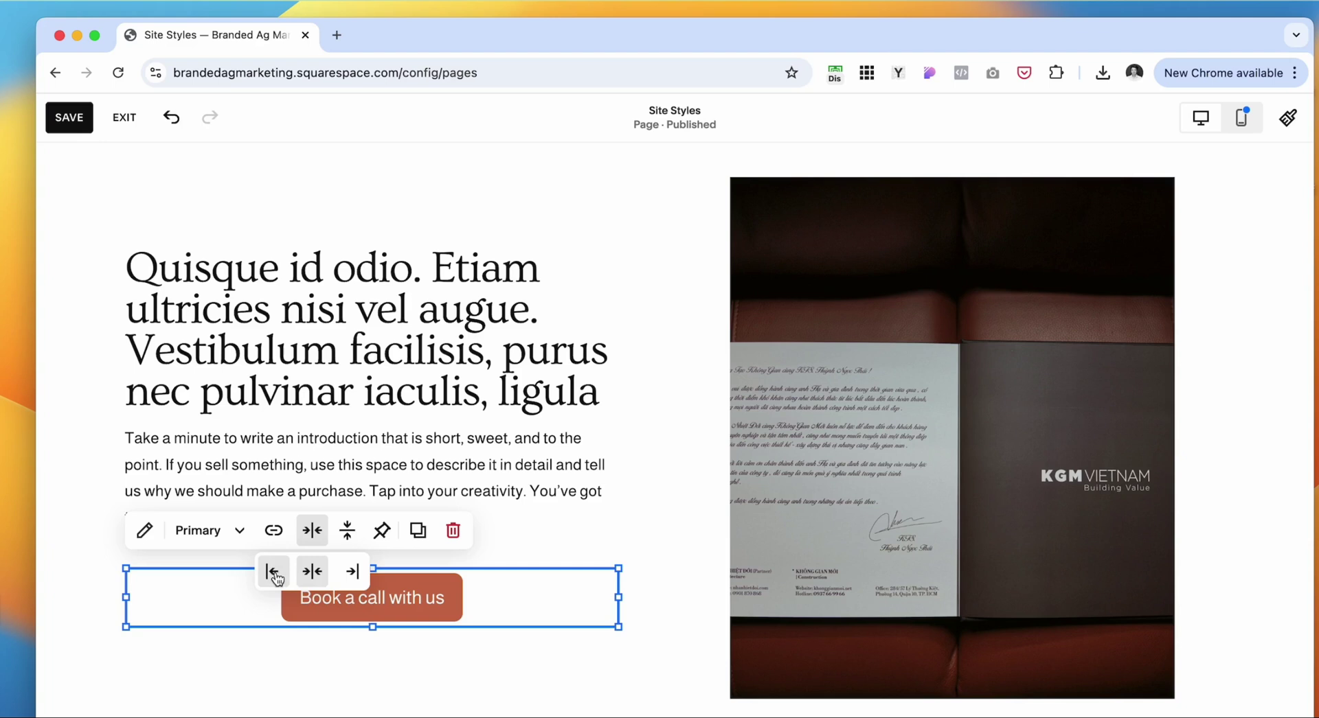
{"action": "left_click", "coordinate": [274, 574]}
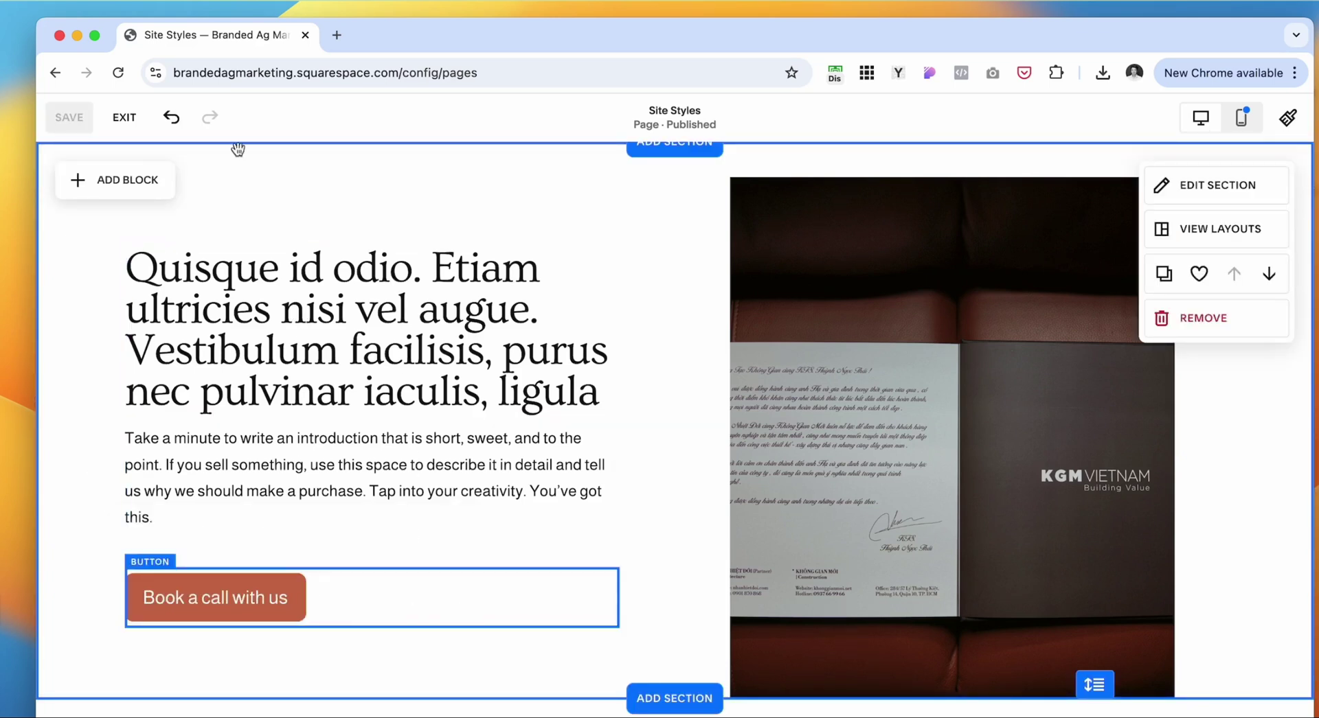
{"action": "left_click", "coordinate": [122, 119]}
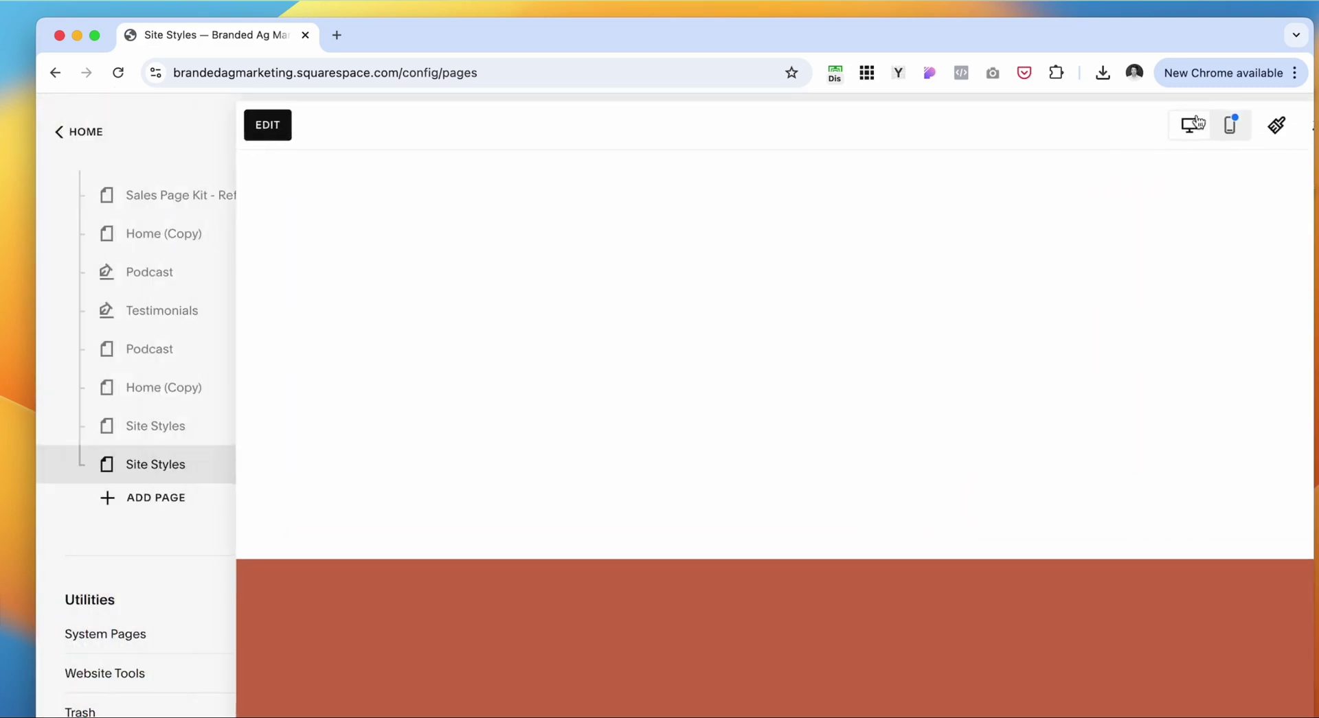
Preview the Site Styles page and narrow the browser window
{"action": "left_click", "coordinate": [1279, 138]}
{"action": "left_click_drag", "start_coordinate": [1312, 193], "coordinate": [927, 199]}
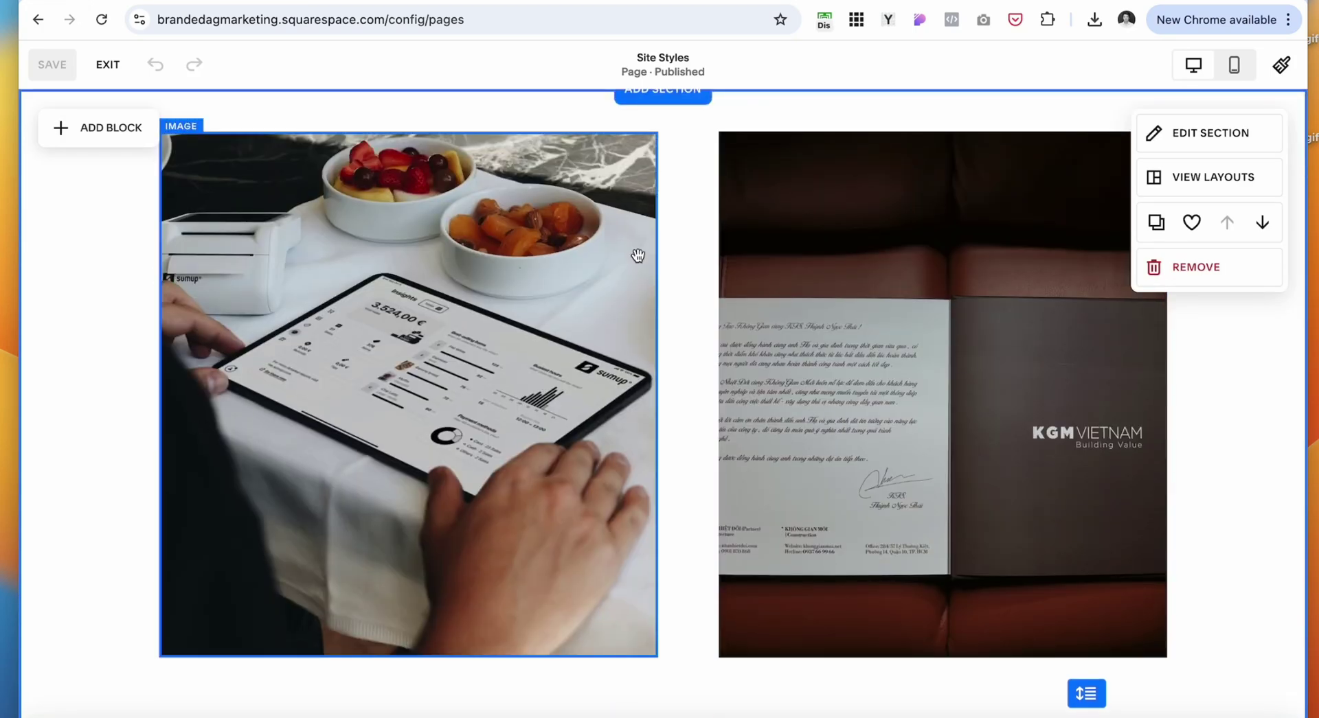
Stretch the tablet photo block out to the page's left edge
{"action": "left_click", "coordinate": [417, 305]}
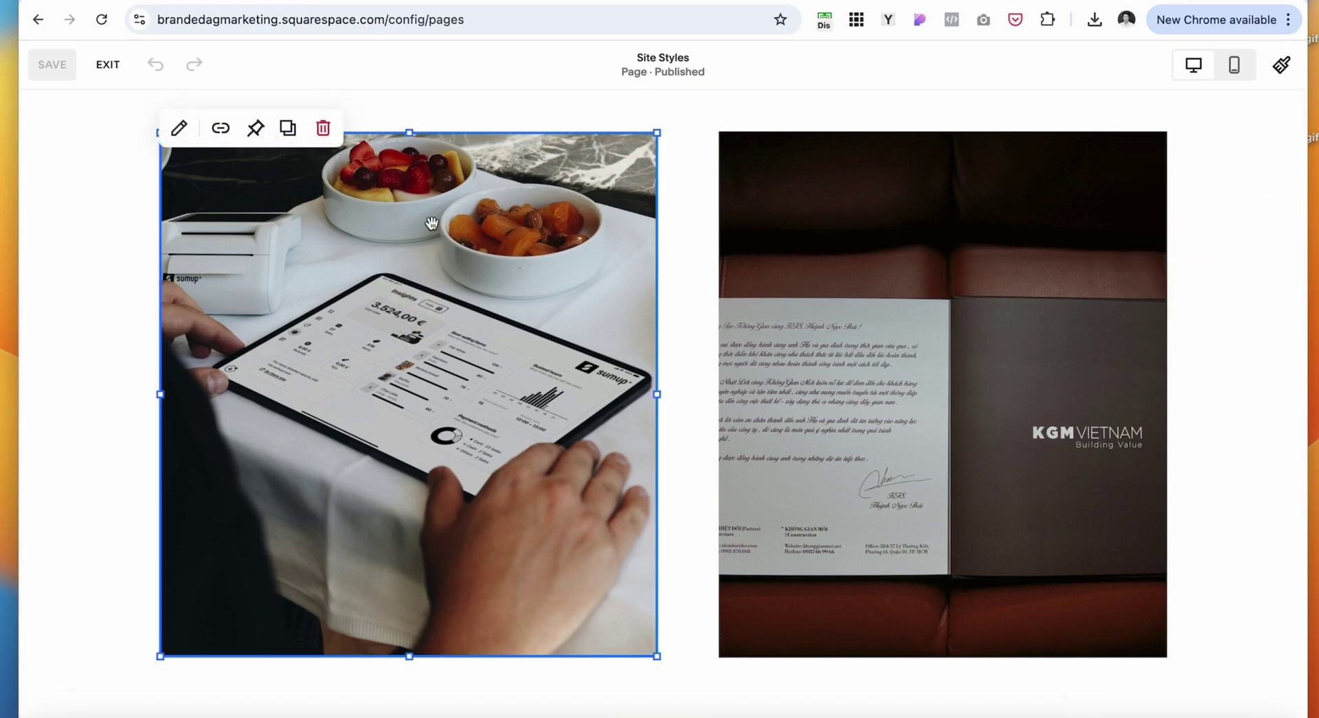
{"action": "left_click", "coordinate": [914, 189]}
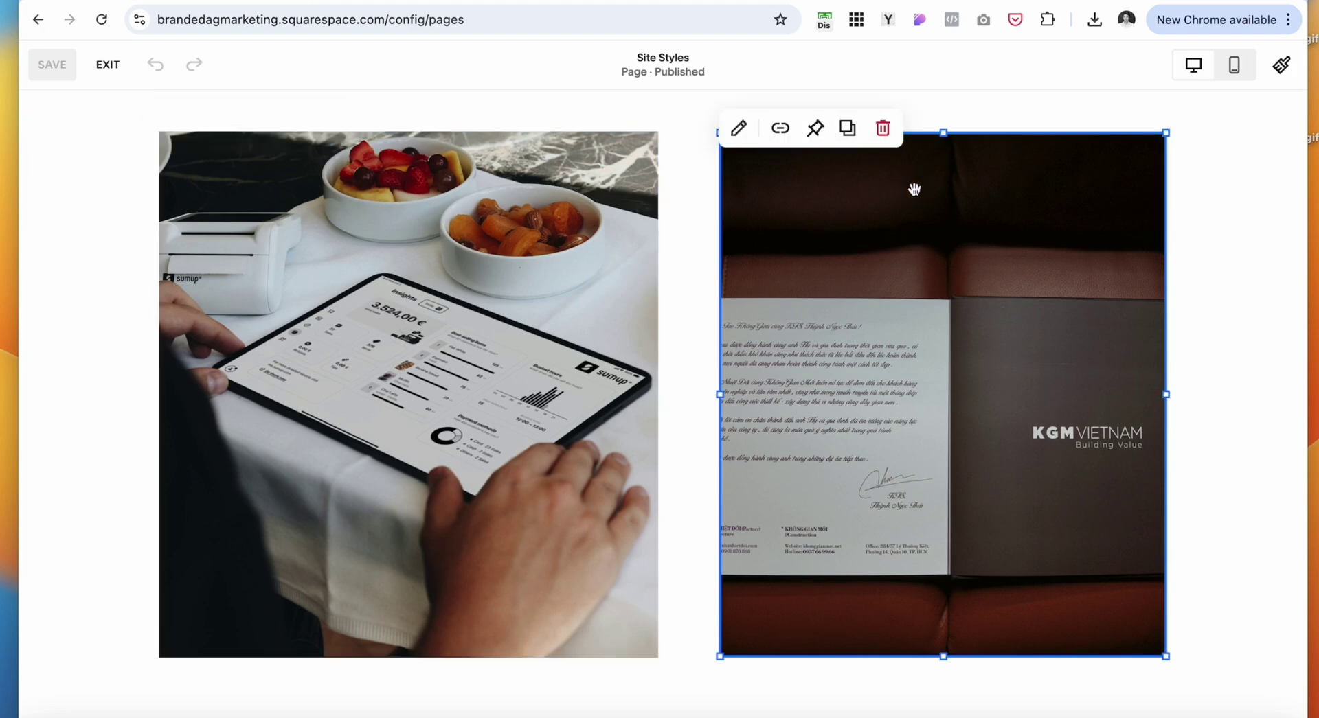
{"action": "left_click", "coordinate": [592, 265]}
{"action": "left_click_drag", "start_coordinate": [159, 394], "coordinate": [22, 405]}
{"action": "left_click", "coordinate": [236, 294]}
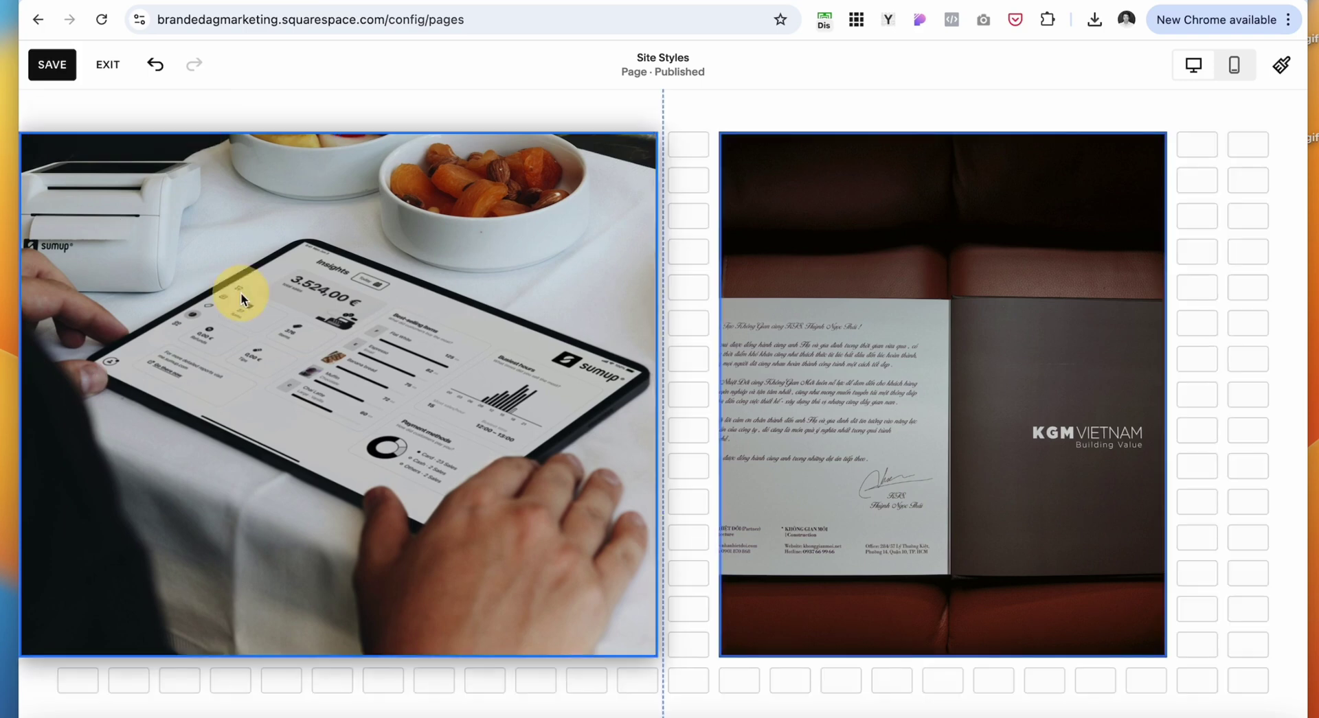
Widen the letter photo leftward to meet the tablet photo, then open the section's design settings
{"action": "left_click", "coordinate": [817, 366]}
{"action": "left_click_drag", "start_coordinate": [719, 394], "coordinate": [668, 394]}
{"action": "left_click", "coordinate": [896, 103]}
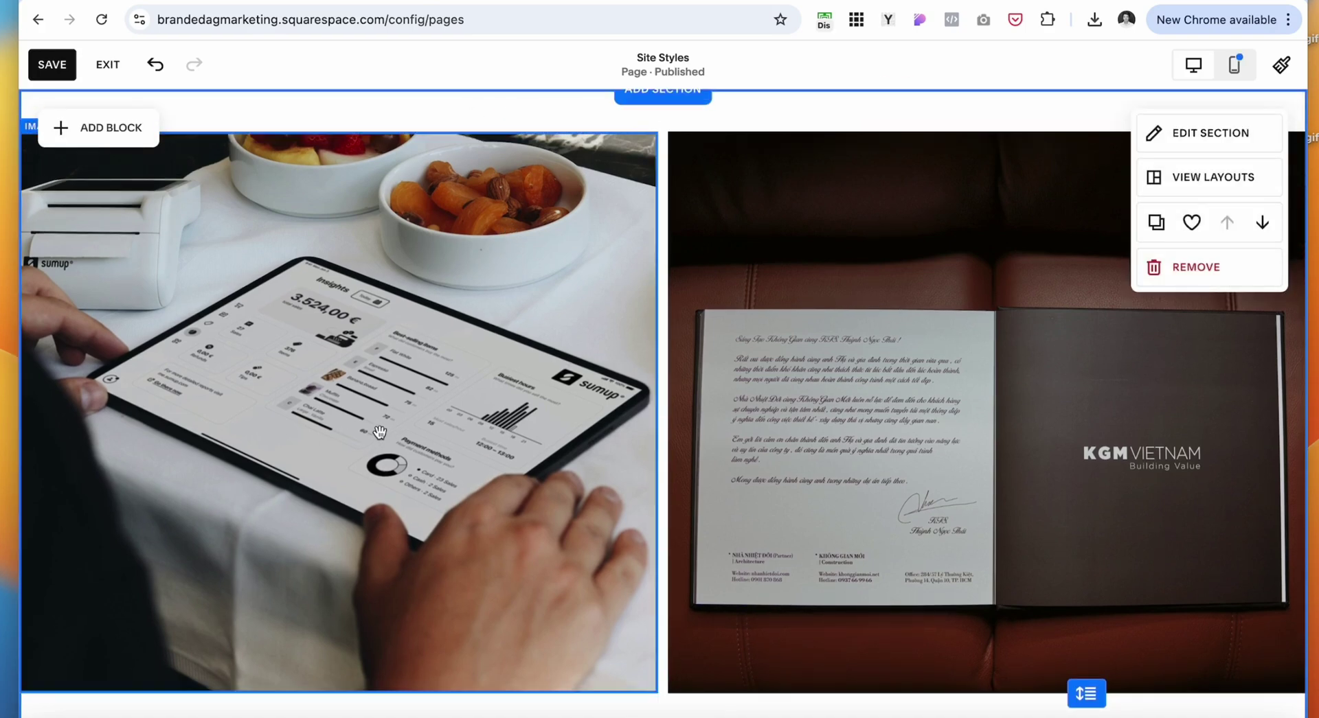
{"action": "scroll", "coordinate": [379, 431], "scroll_direction": "down", "scroll_amount": 2}
{"action": "scroll", "coordinate": [656, 586], "scroll_direction": "up", "scroll_amount": 3}
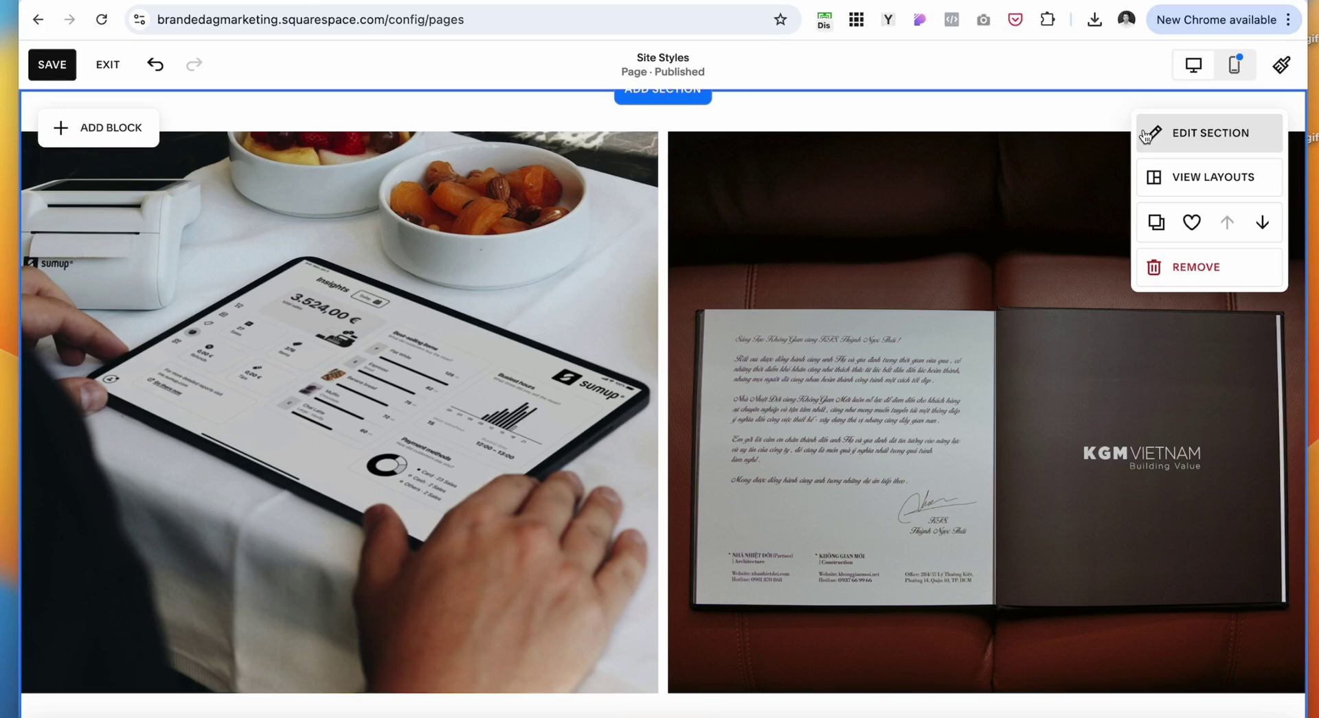
{"action": "left_click", "coordinate": [1145, 136]}
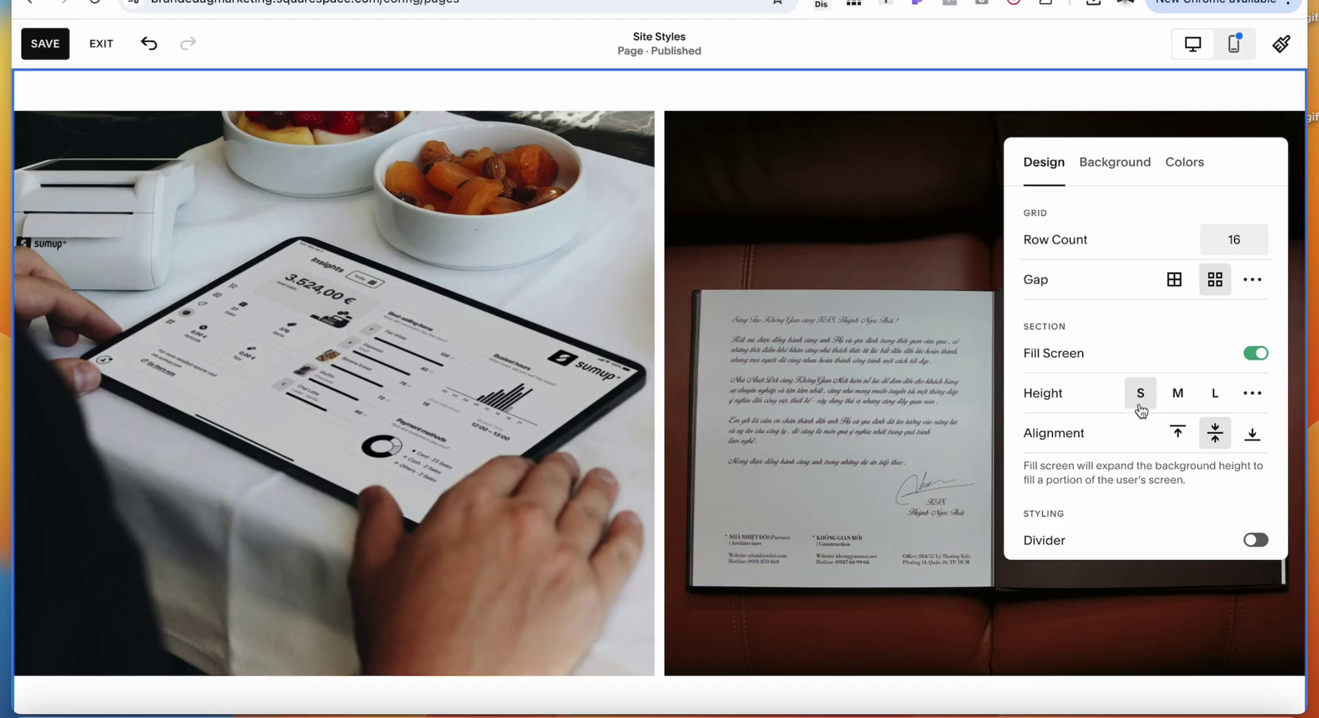
Try medium and large section heights, then switch off Fill Screen for the two-photo section
{"action": "scroll", "coordinate": [757, 501], "scroll_direction": "down", "scroll_amount": 1}
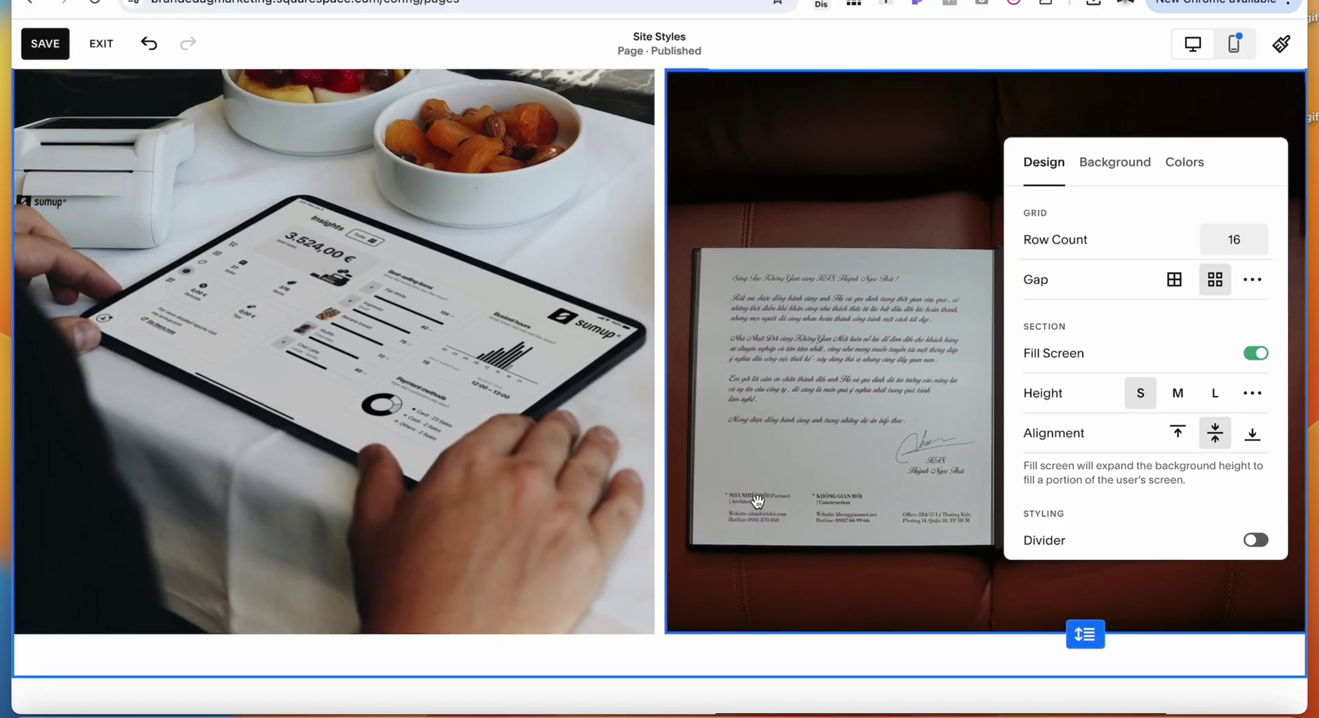
{"action": "scroll", "coordinate": [756, 501], "scroll_direction": "up", "scroll_amount": 1}
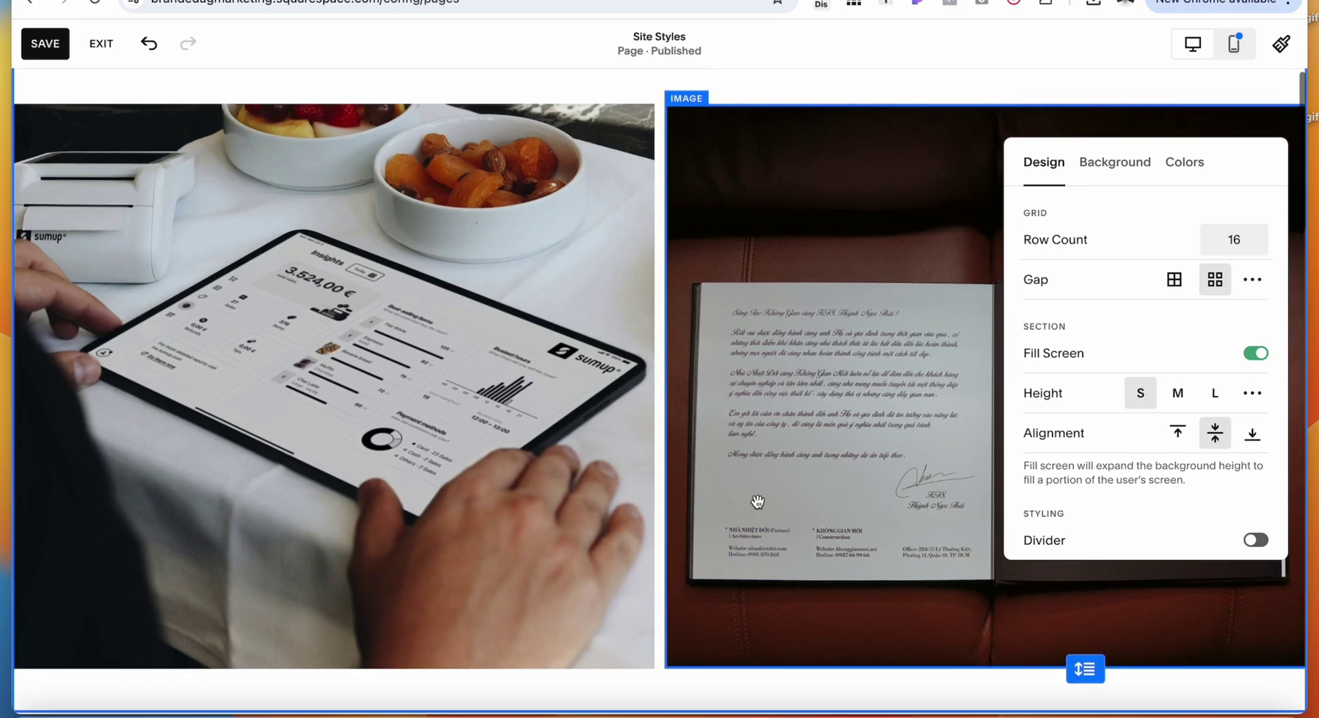
{"action": "left_click", "coordinate": [1177, 395]}
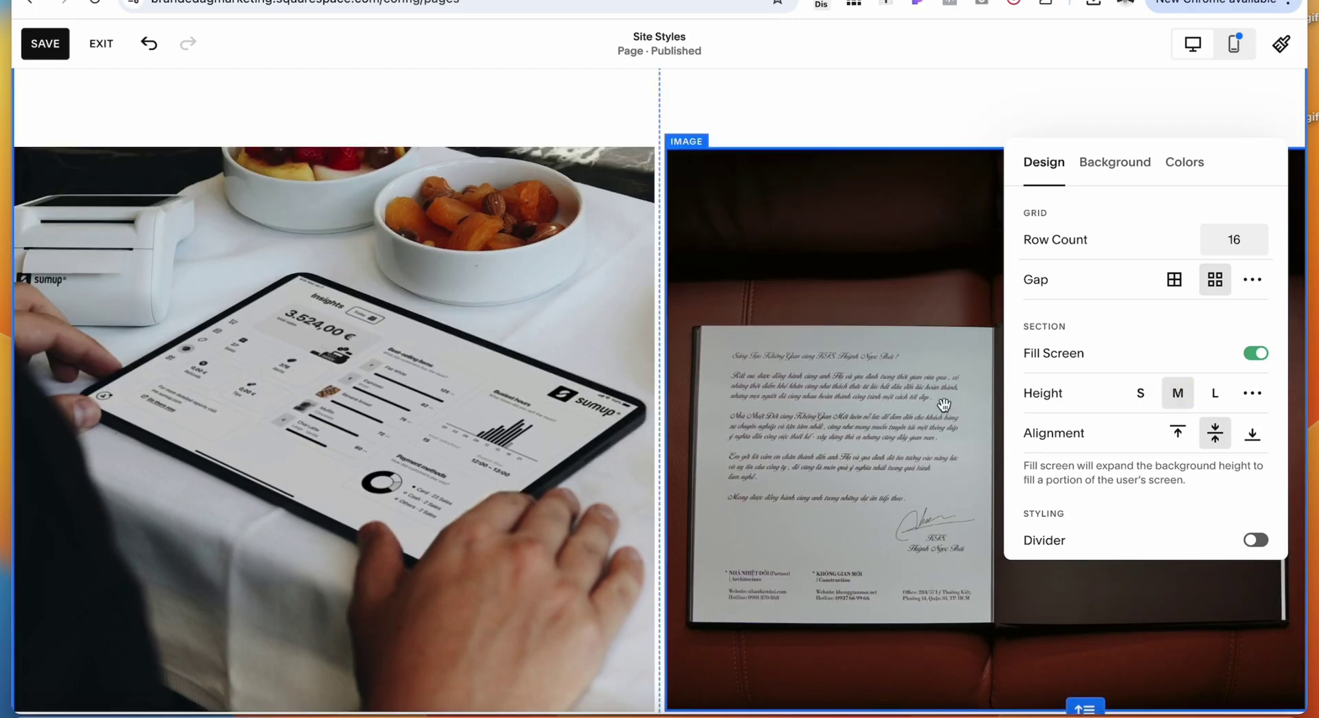
{"action": "scroll", "coordinate": [944, 405], "scroll_direction": "down", "scroll_amount": 2}
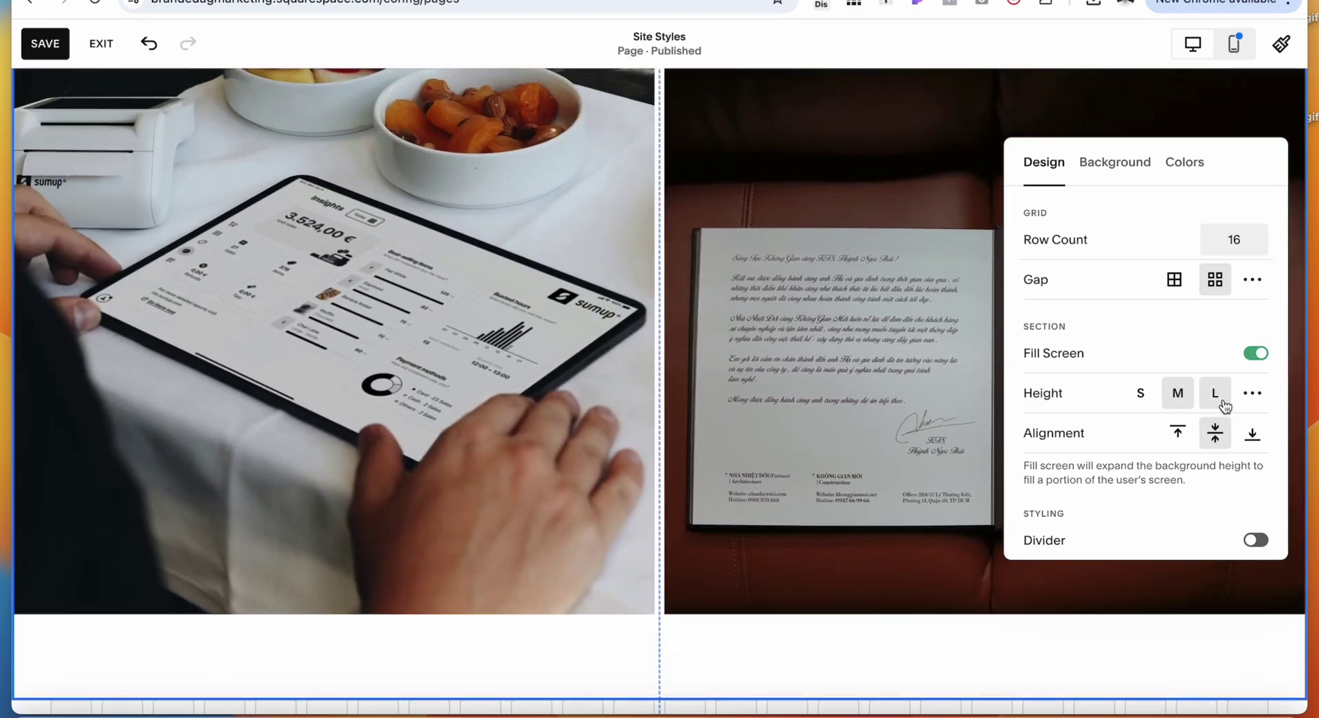
{"action": "left_click", "coordinate": [1216, 397]}
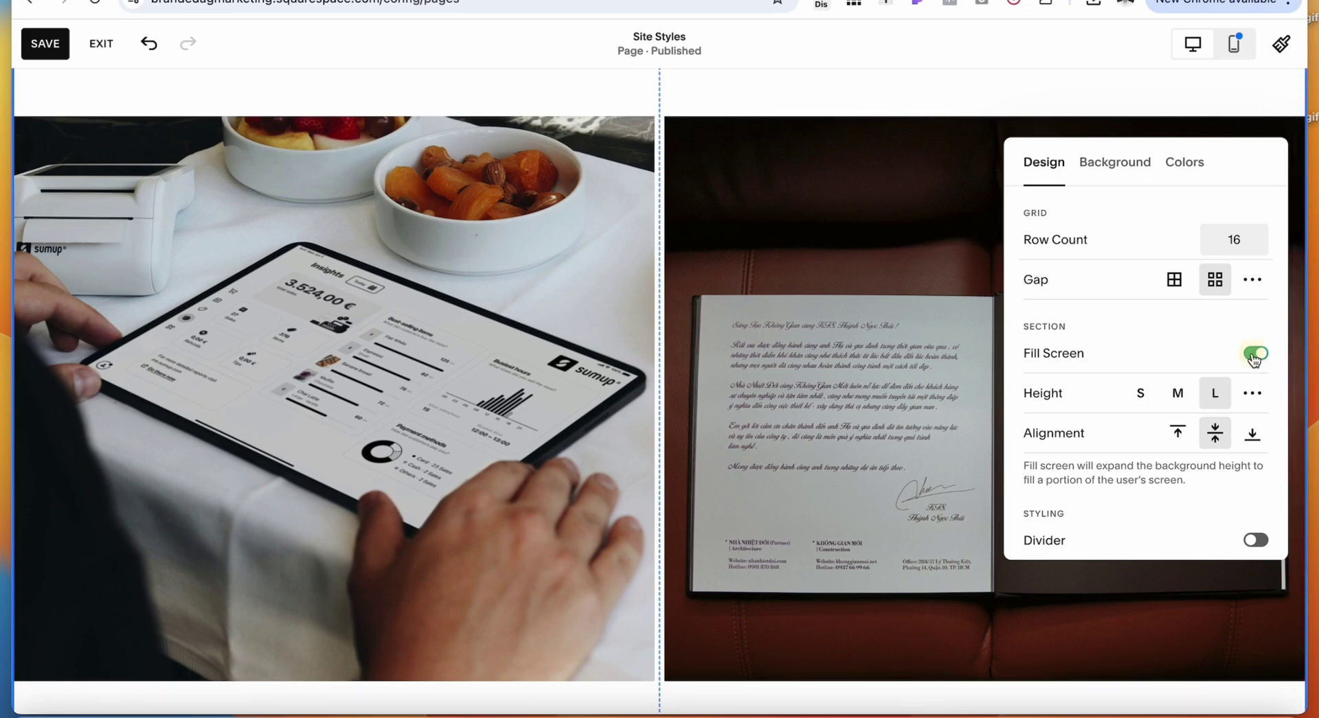
{"action": "left_click", "coordinate": [1254, 354]}
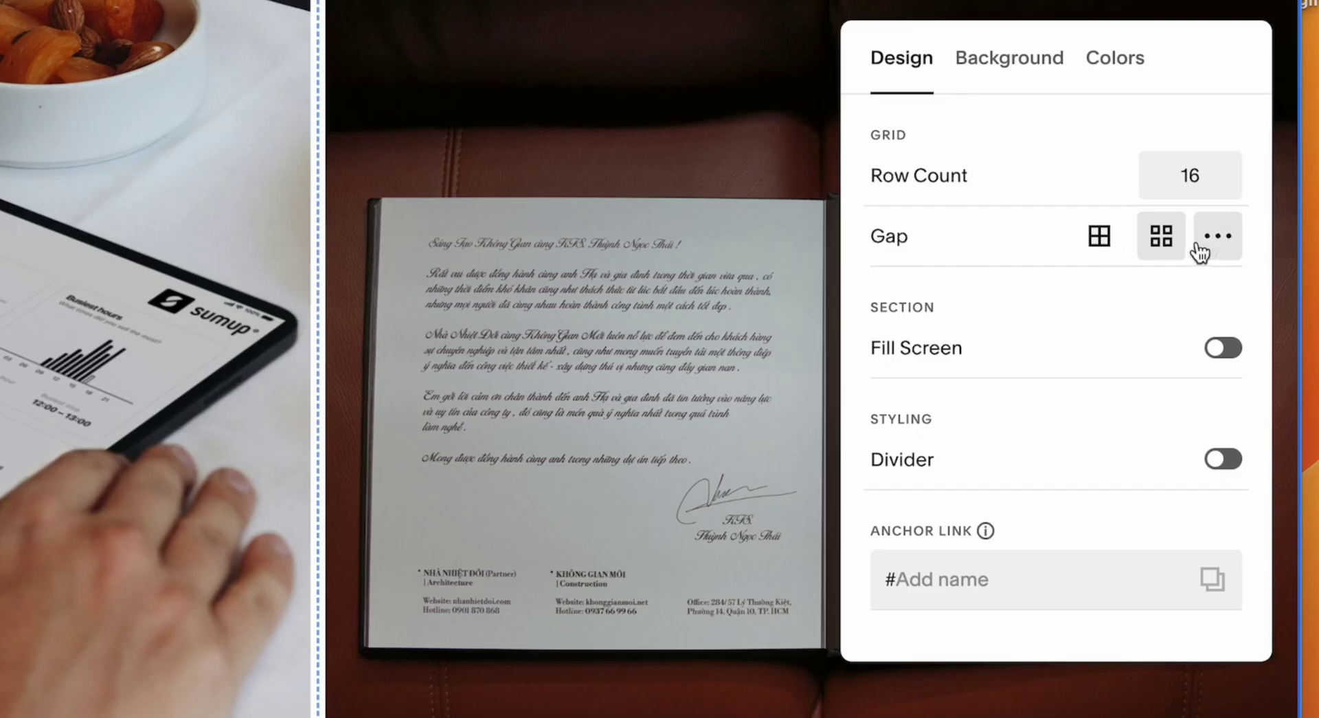
Set the two-photo section's horizontal grid gap to 0 and return to the page editor
{"action": "left_click", "coordinate": [1217, 246]}
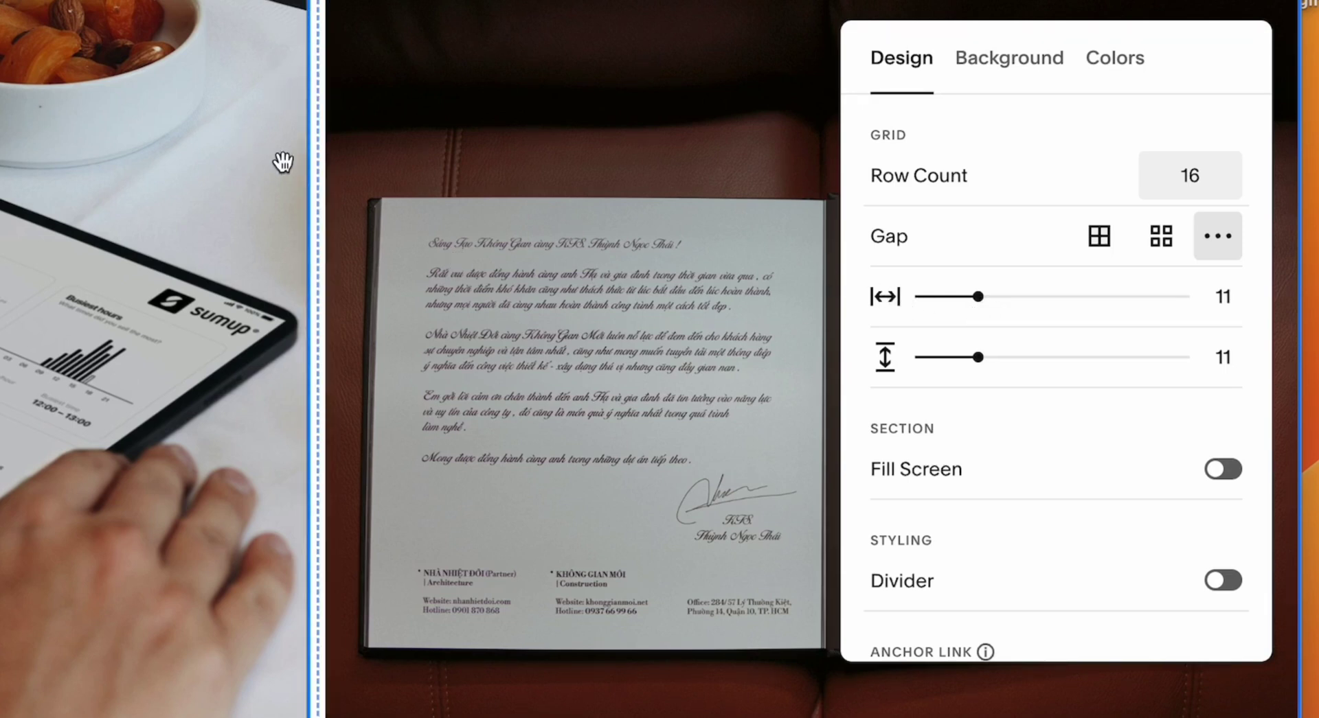
{"action": "left_click_drag", "start_coordinate": [978, 297], "coordinate": [869, 294]}
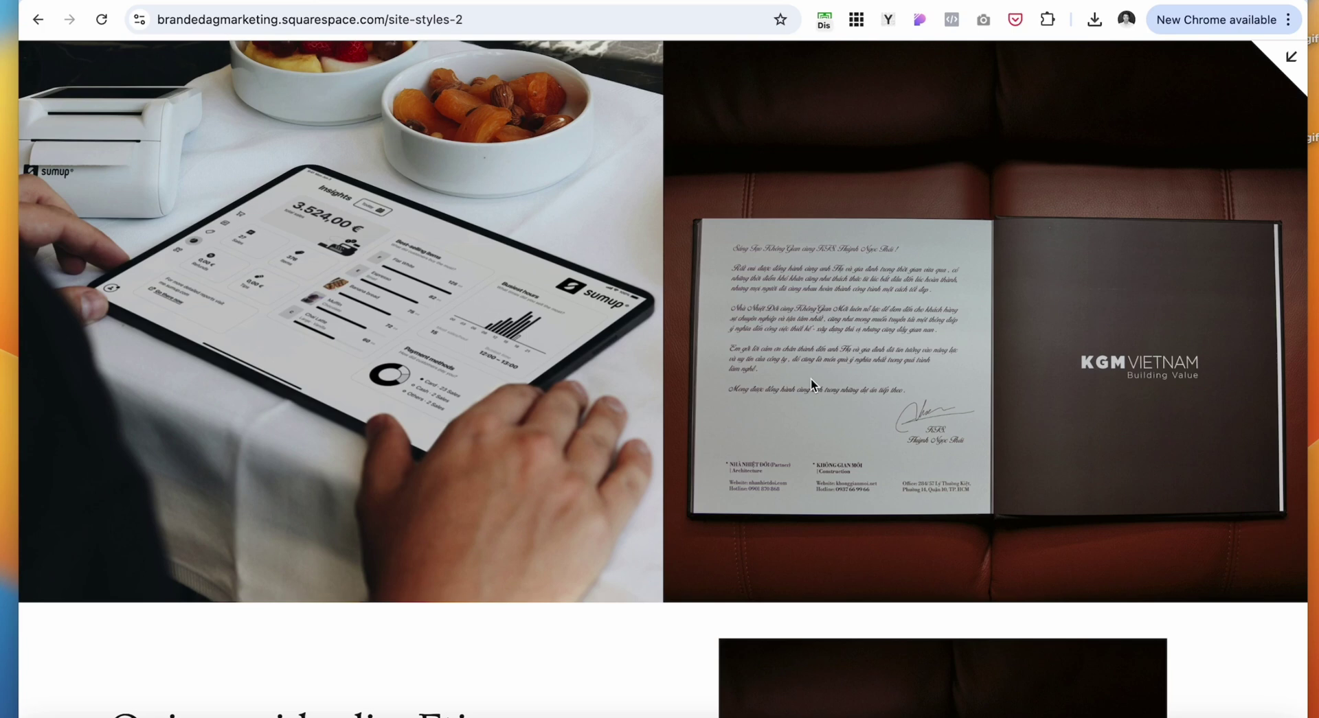
{"action": "key", "text": "Escape"}
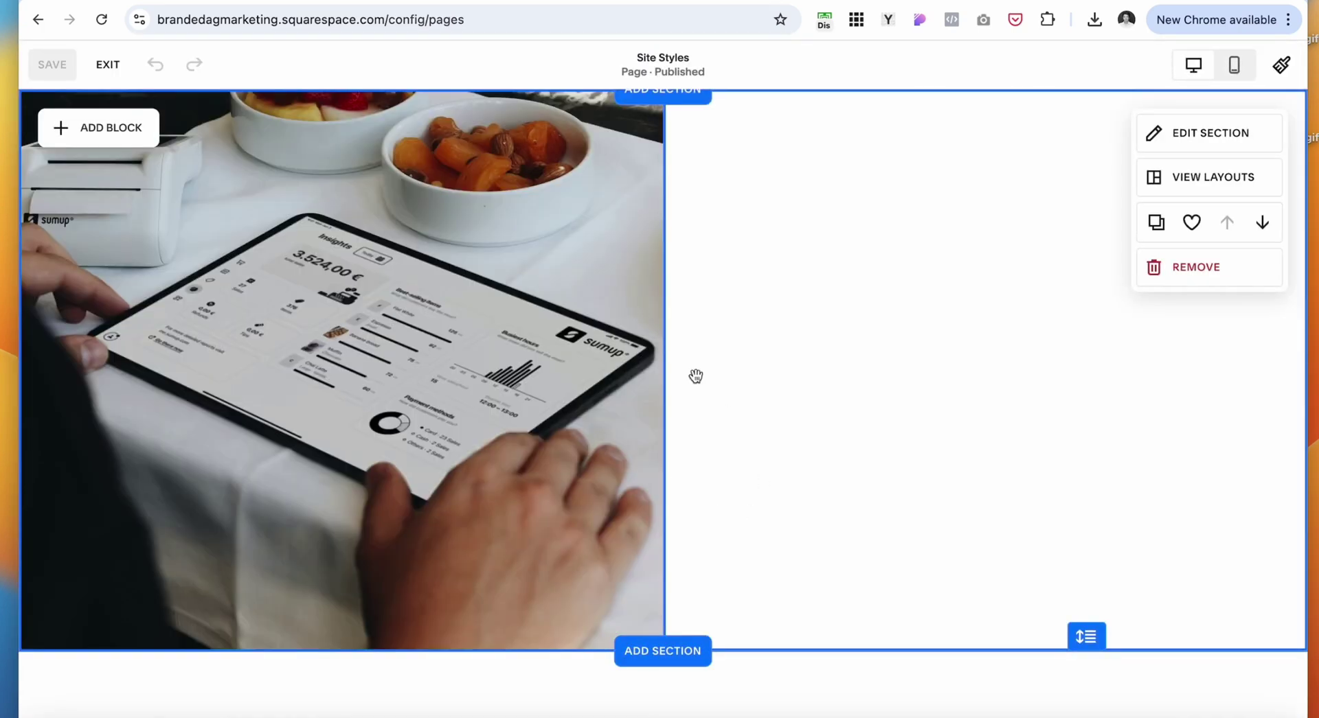
Open the tablet photo's design settings and crop it to a circle
{"action": "left_click", "coordinate": [317, 341]}
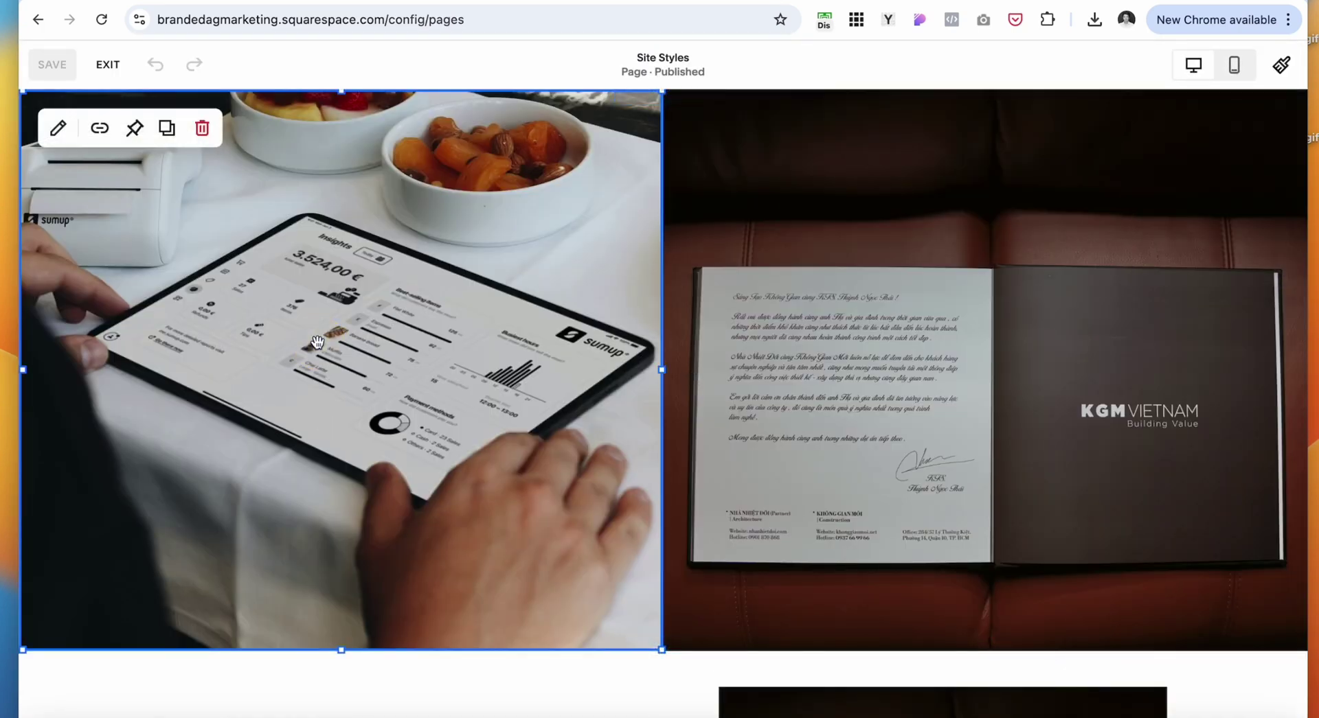
{"action": "left_click", "coordinate": [77, 132]}
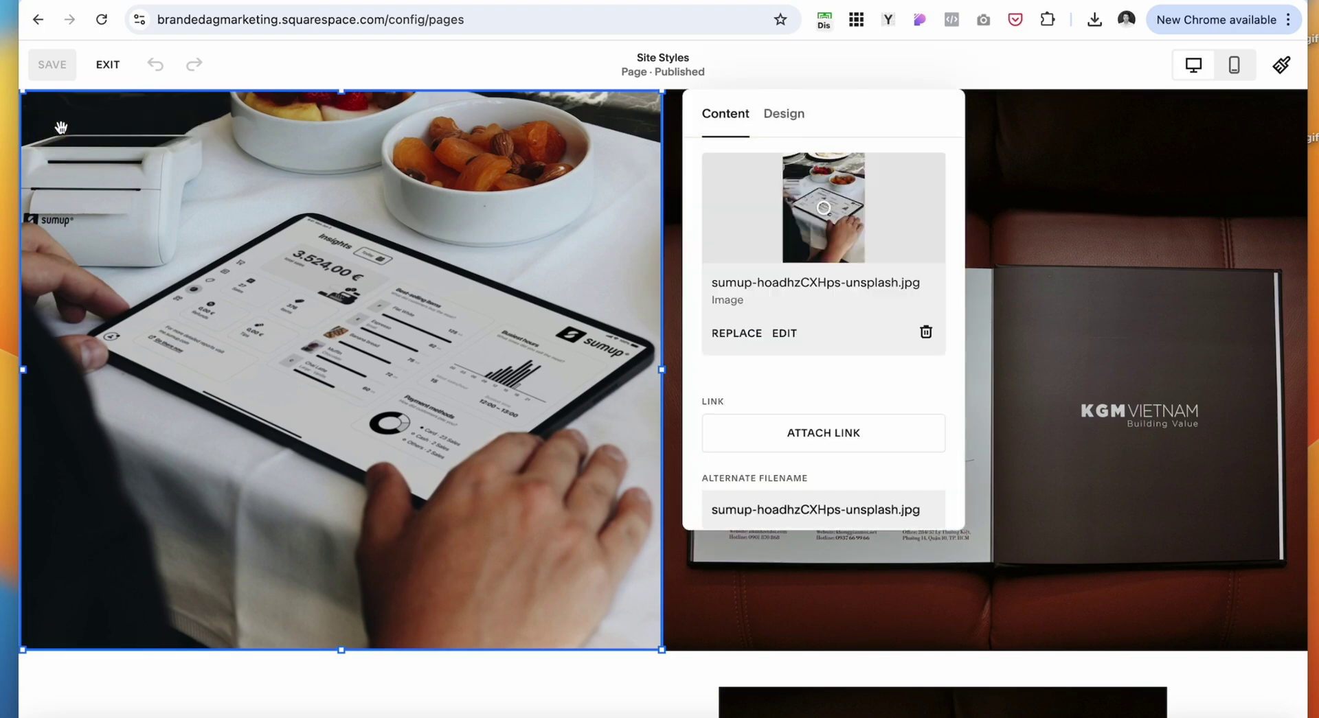
{"action": "left_click", "coordinate": [784, 111]}
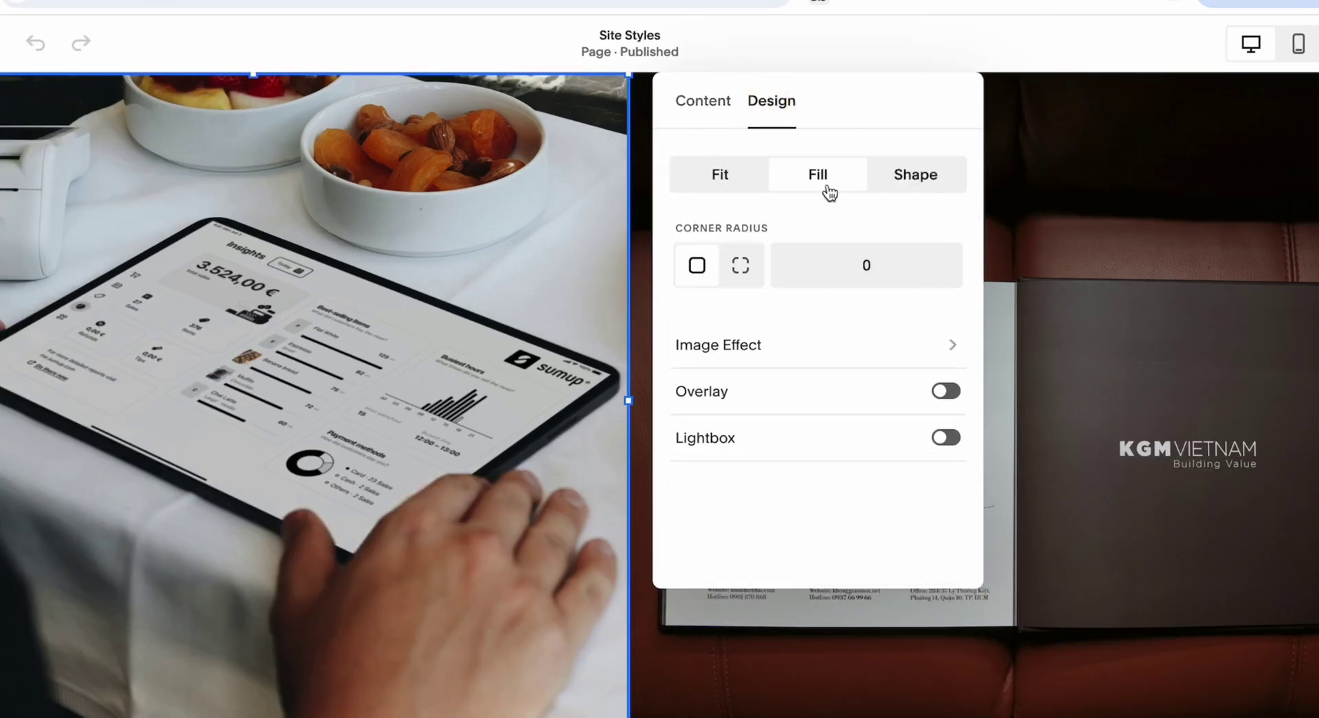
{"action": "left_click", "coordinate": [927, 178]}
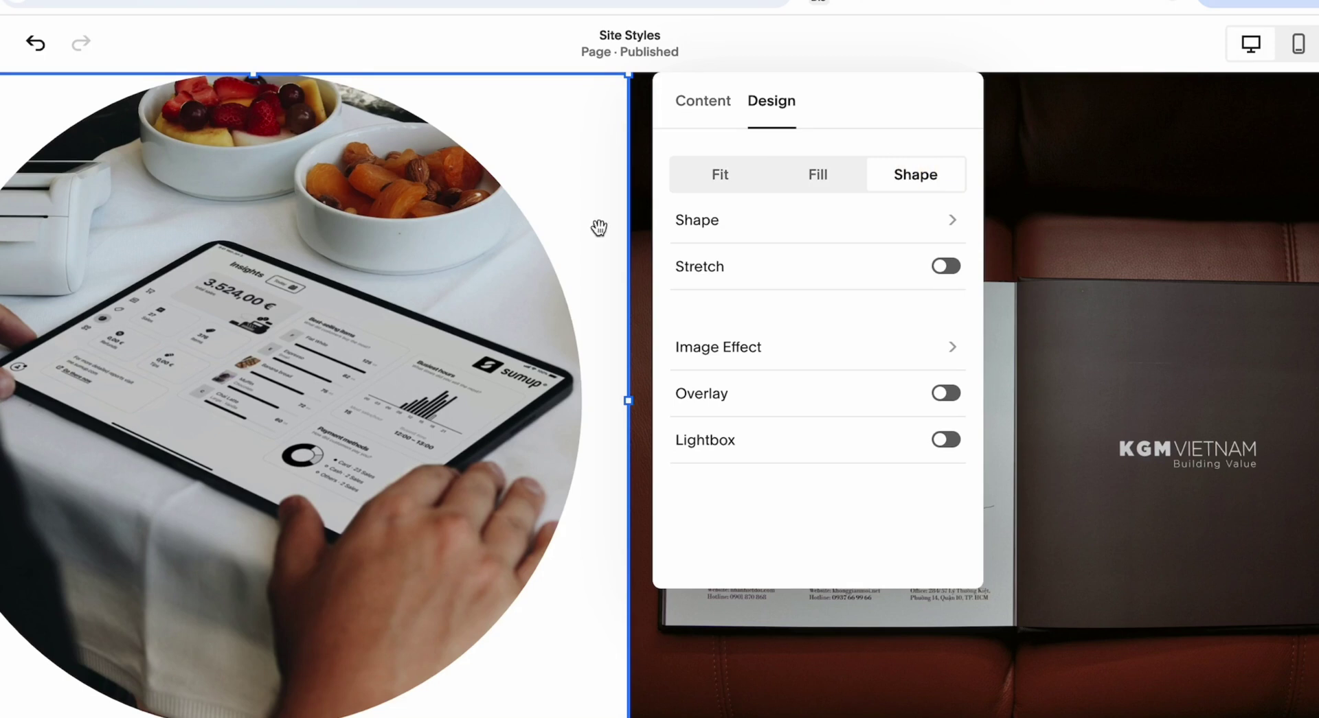
Try 2:3 trapezoid and arch shapes, restore the full rectangular Fill, and enable an overlay
{"action": "left_click", "coordinate": [958, 219]}
{"action": "scroll", "coordinate": [760, 465], "scroll_direction": "down", "scroll_amount": 3}
{"action": "scroll", "coordinate": [761, 463], "scroll_direction": "up", "scroll_amount": 3}
{"action": "left_click", "coordinate": [818, 157]}
{"action": "left_click", "coordinate": [930, 259]}
{"action": "left_click", "coordinate": [934, 329]}
{"action": "left_click", "coordinate": [708, 157]}
{"action": "left_click", "coordinate": [680, 102]}
{"action": "left_click", "coordinate": [814, 174]}
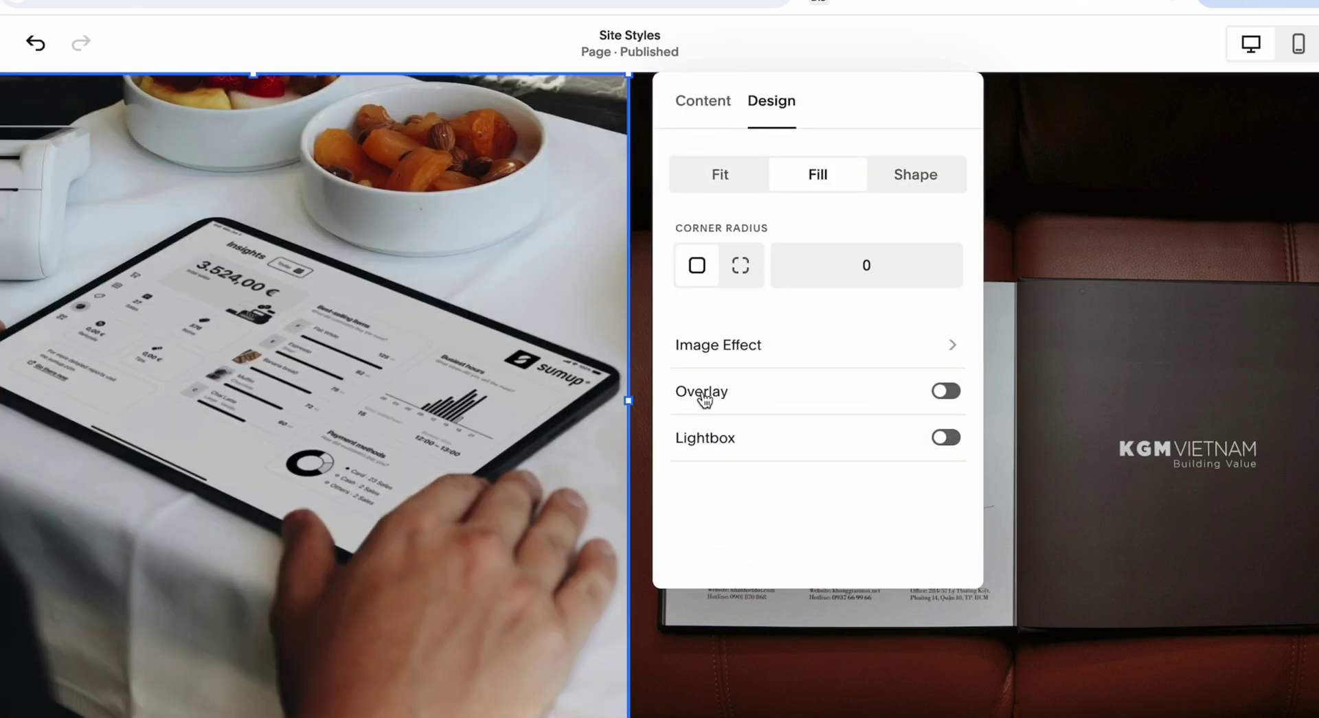
{"action": "left_click", "coordinate": [954, 392]}
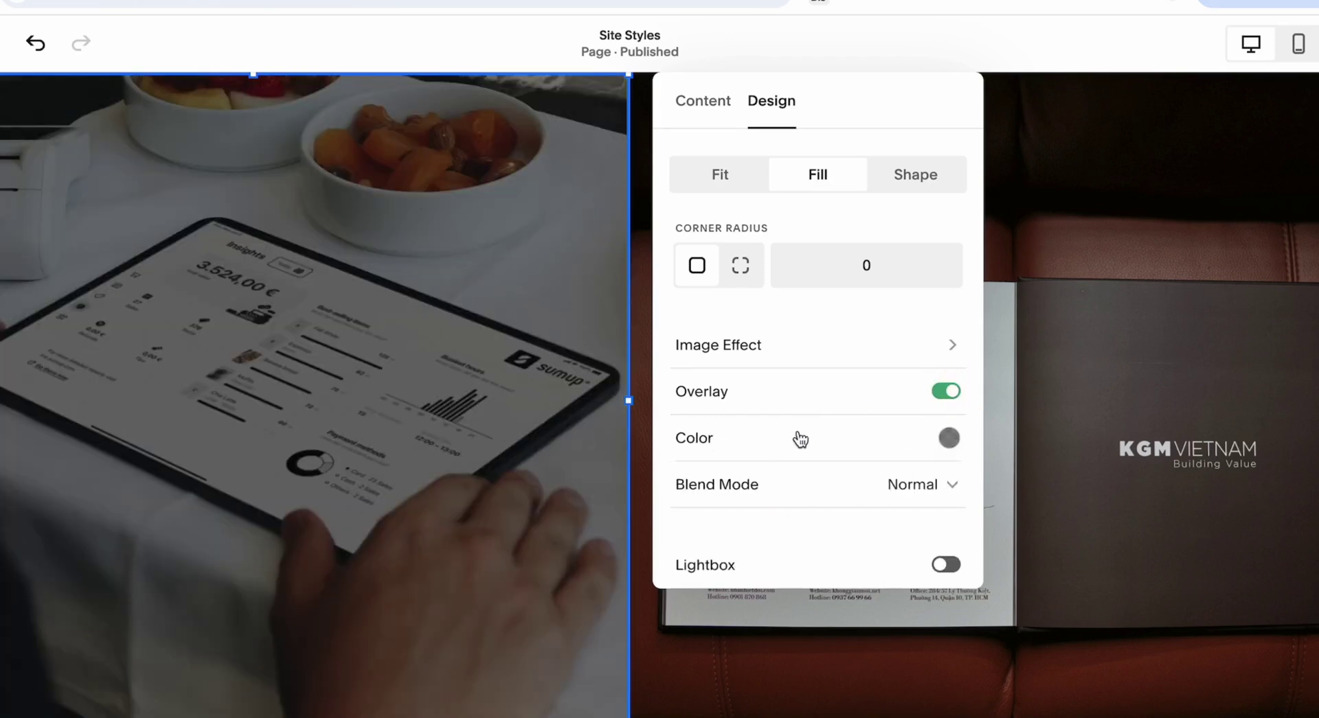
Give the tablet photo's overlay a dark swatch colour and lower its opacity to 39%
{"action": "left_click", "coordinate": [949, 438]}
{"action": "left_click", "coordinate": [1255, 413]}
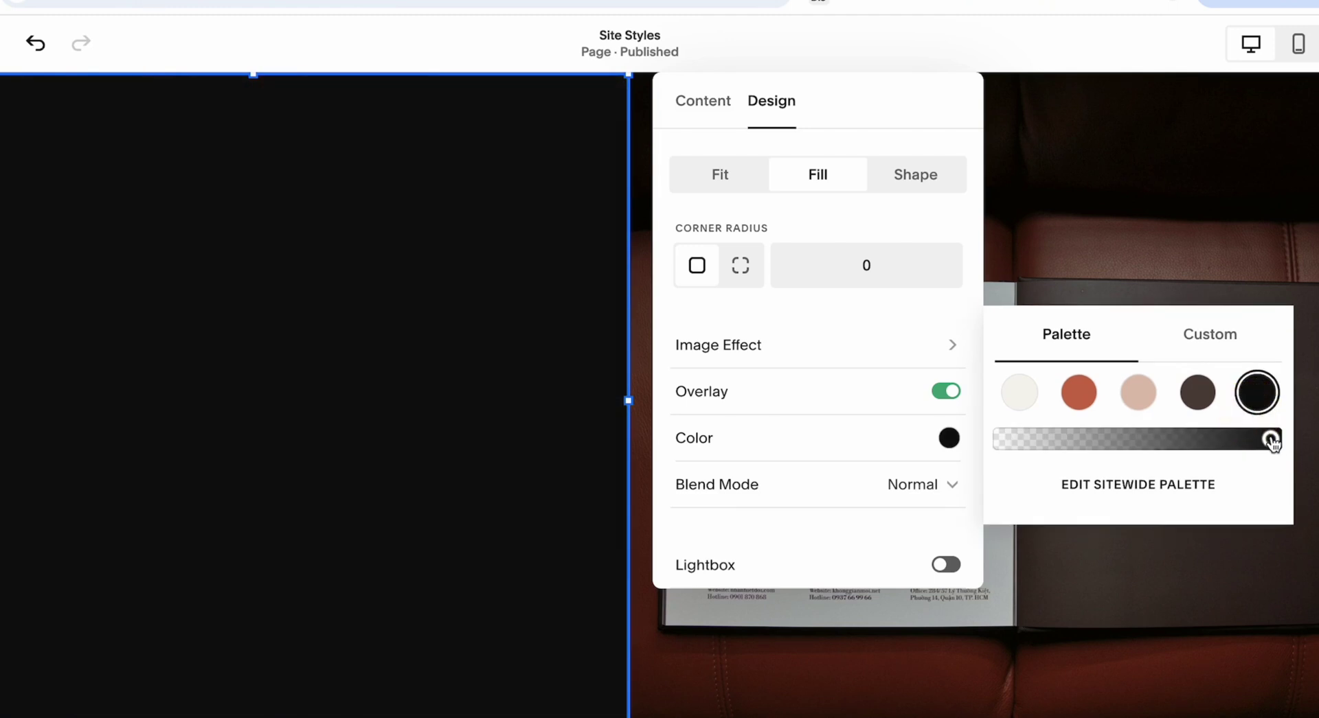
{"action": "left_click", "coordinate": [1197, 392]}
{"action": "left_click_drag", "start_coordinate": [1271, 443], "coordinate": [1108, 446]}
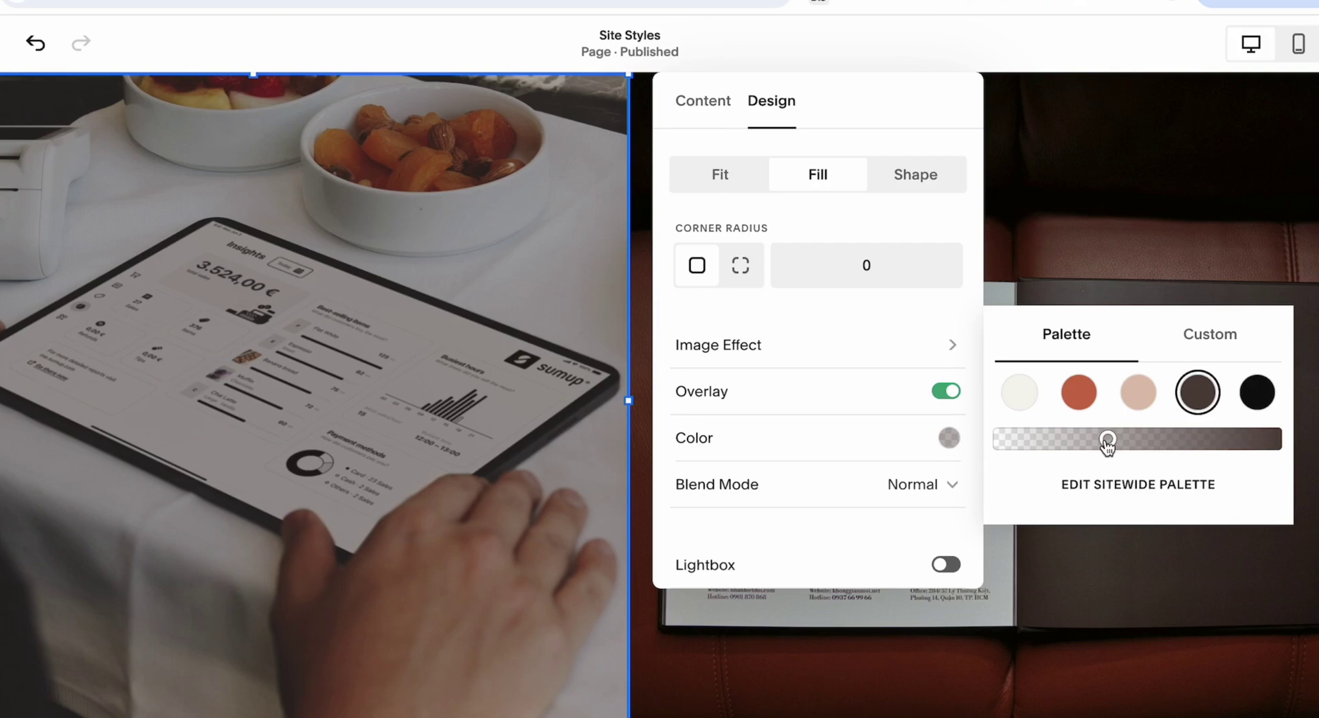
{"action": "left_click", "coordinate": [1267, 392]}
Pick a custom overlay colour (RGB 137, 120, 120) and close the image settings
{"action": "left_click", "coordinate": [1216, 338]}
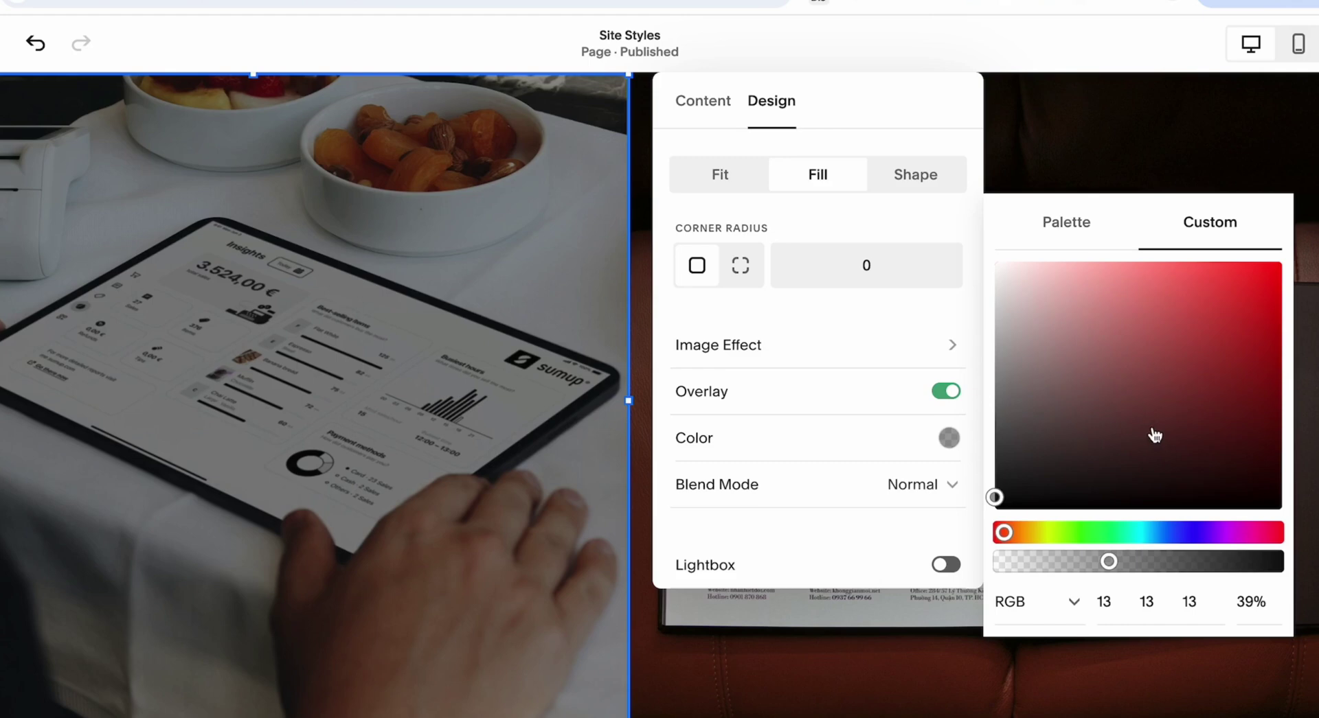
{"action": "left_click_drag", "start_coordinate": [1197, 381], "coordinate": [1168, 323]}
{"action": "left_click", "coordinate": [1029, 377]}
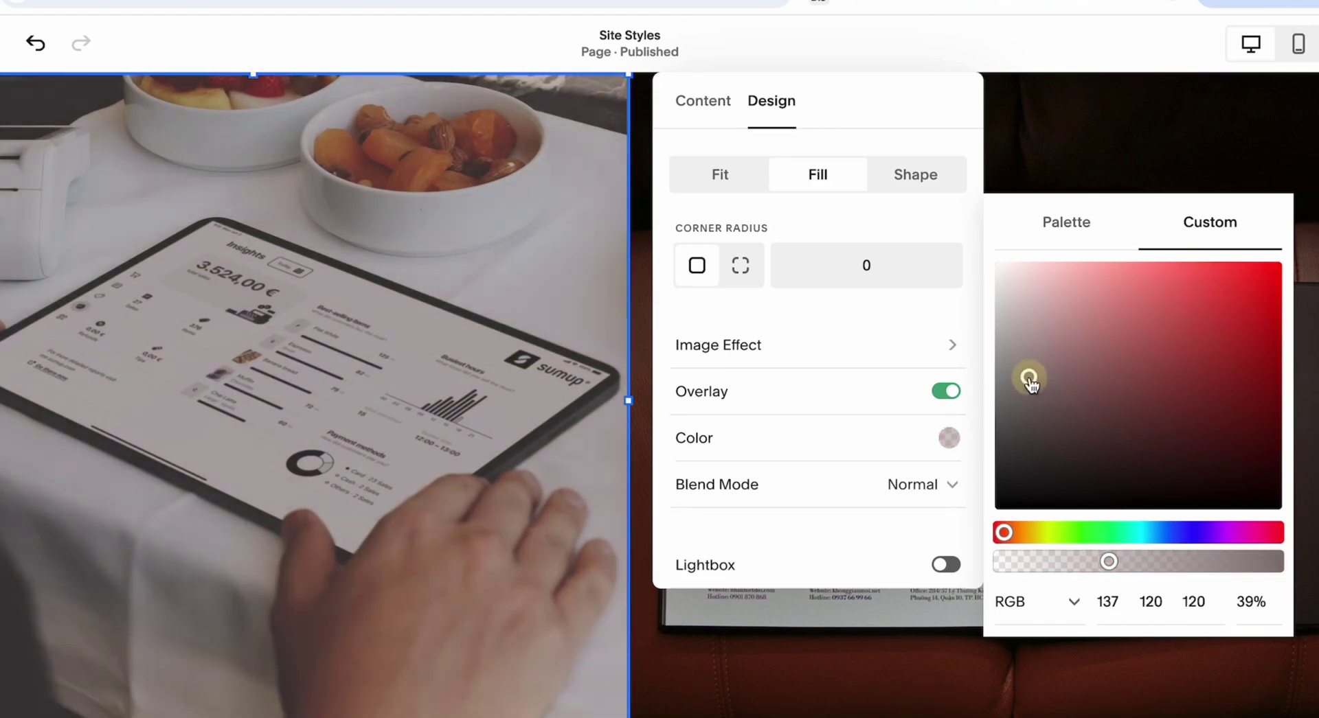
{"action": "left_click", "coordinate": [1235, 395]}
{"action": "left_click", "coordinate": [1017, 482]}
{"action": "left_click", "coordinate": [54, 122]}
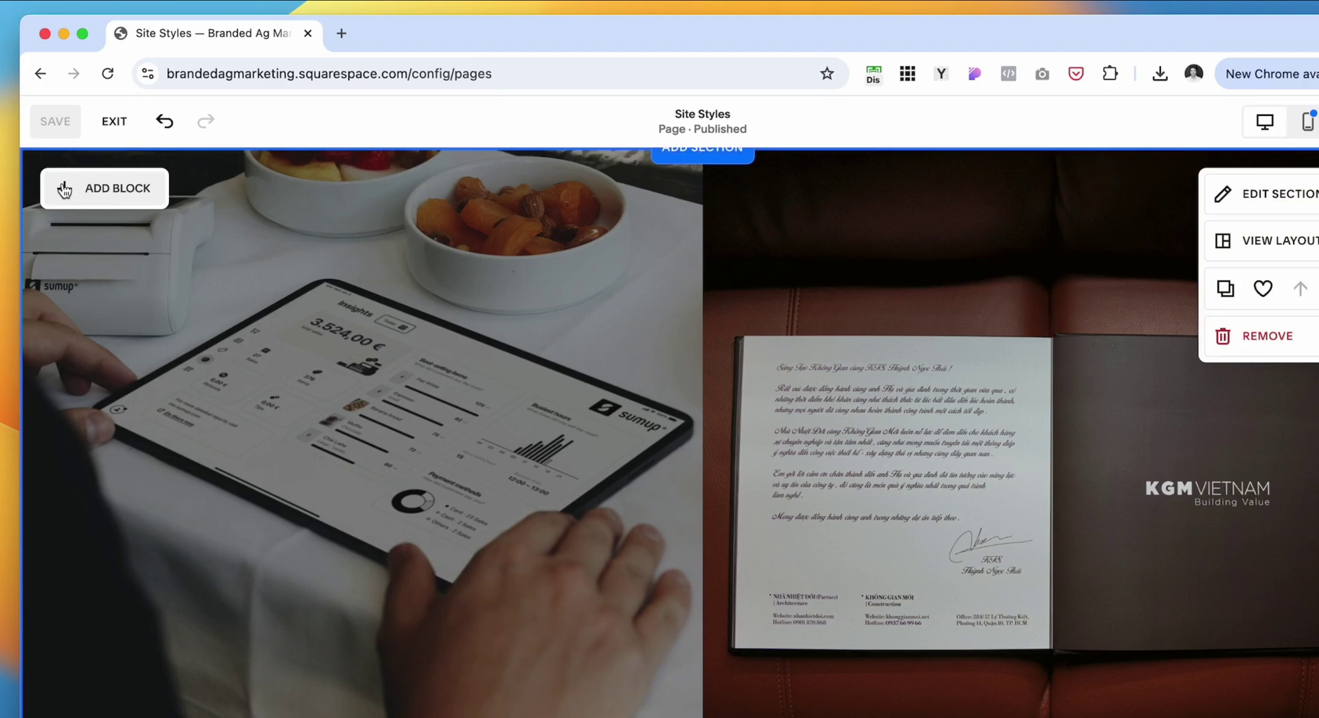
{"action": "left_click", "coordinate": [63, 190]}
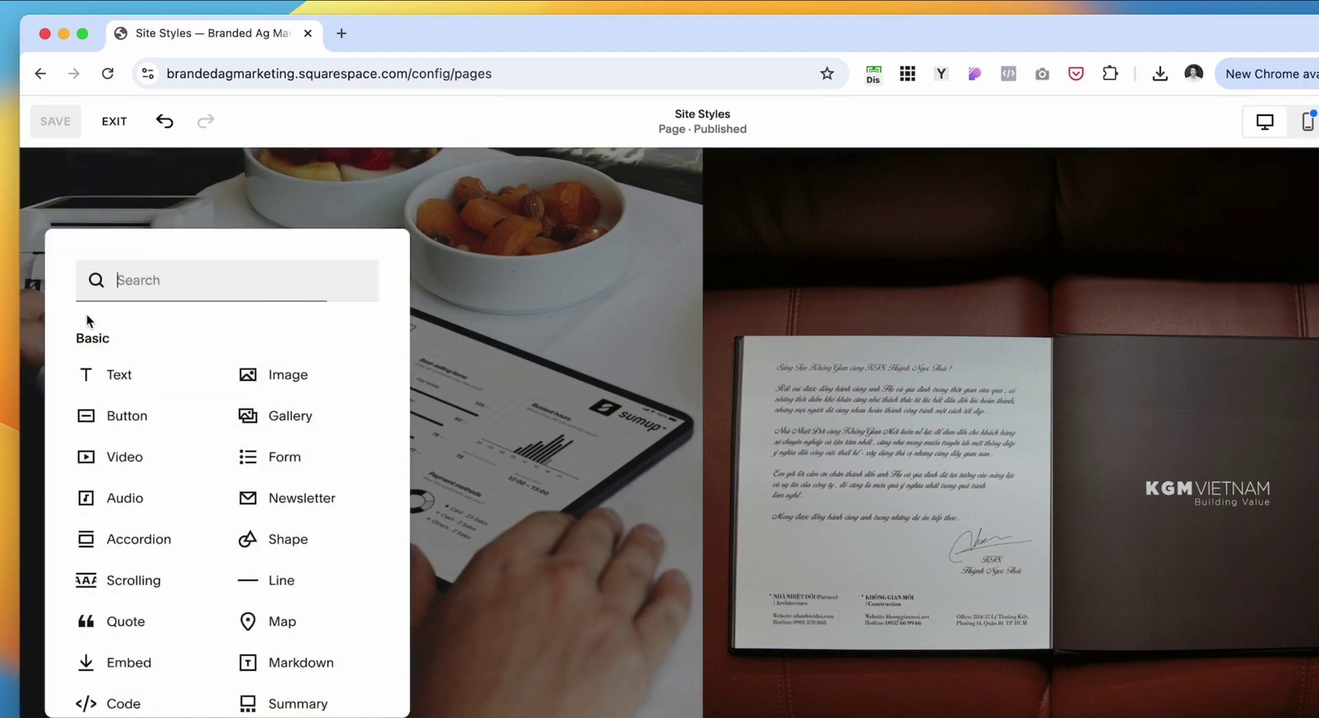
Add a Heading 2 text block reading 'Cras ultricies mi eu turpis' over the tablet photo
{"action": "left_click", "coordinate": [153, 374]}
{"action": "left_click", "coordinate": [168, 212]}
{"action": "left_click", "coordinate": [202, 303]}
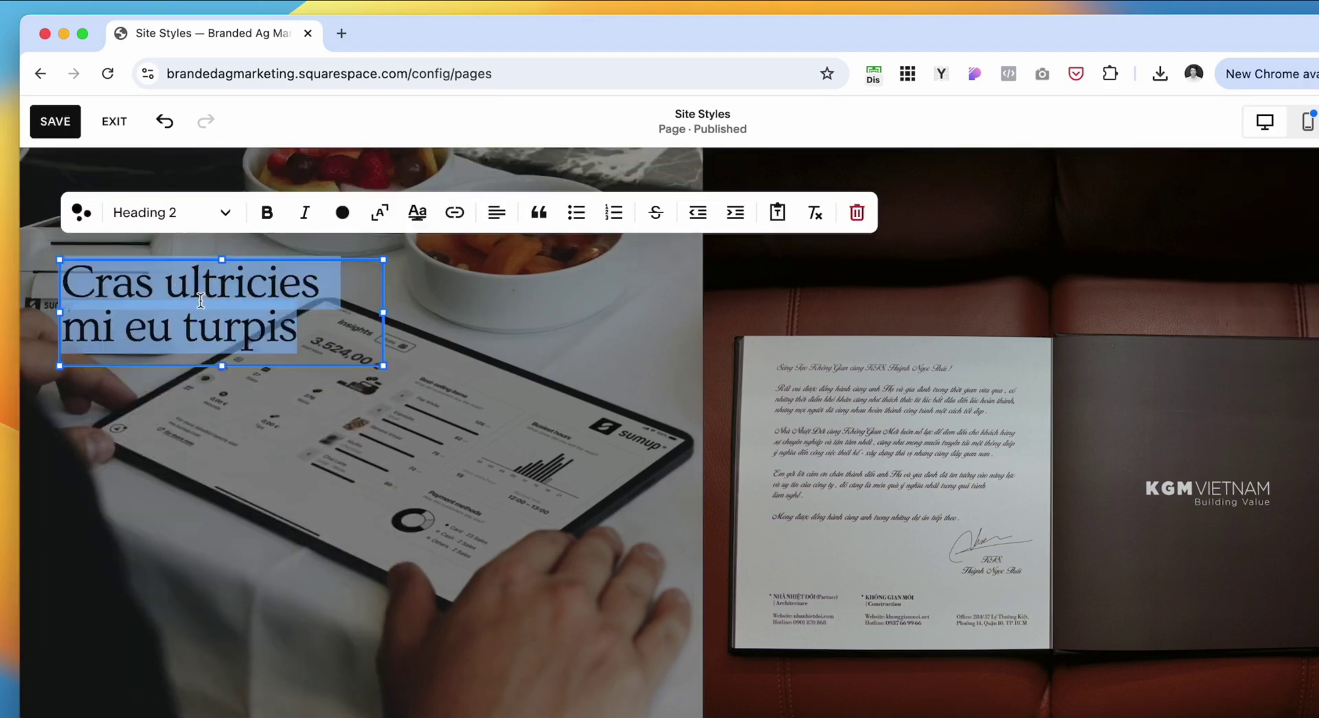
{"action": "left_click", "coordinate": [362, 700]}
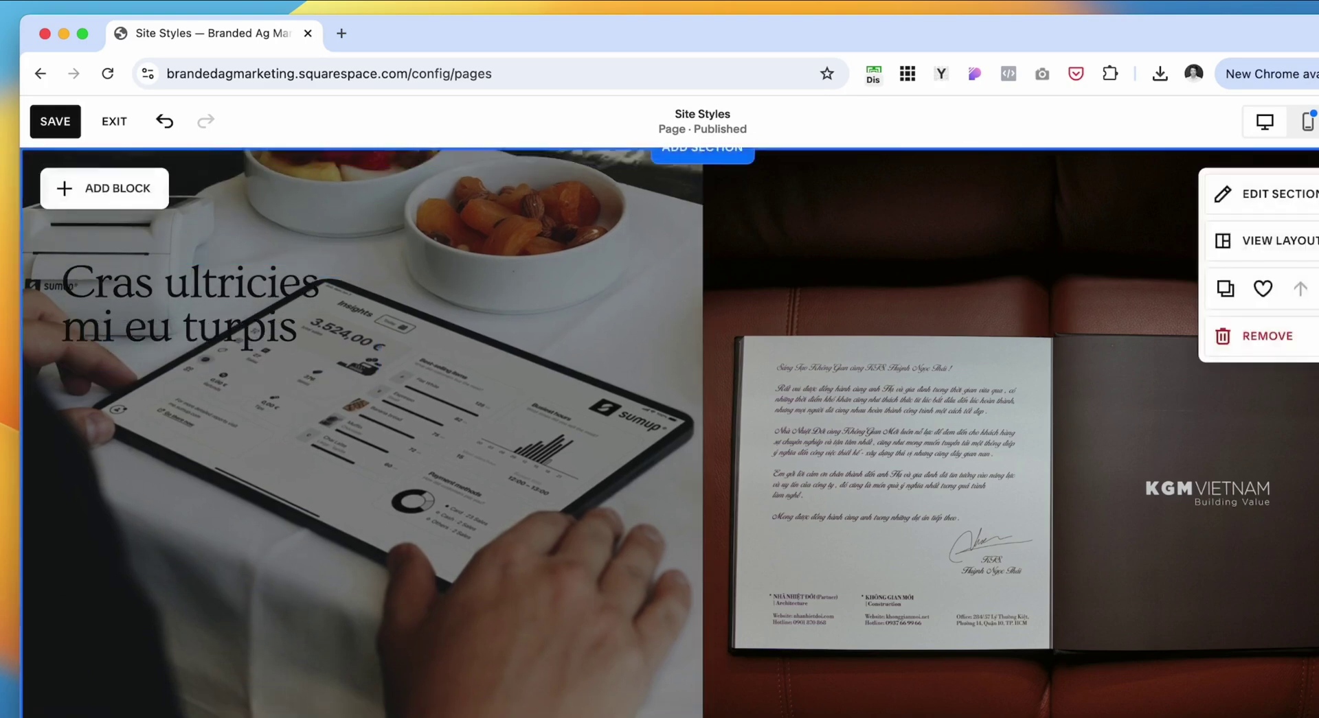
Recolour the heading text, trying white before settling on black
{"action": "left_click", "coordinate": [292, 261]}
{"action": "left_click", "coordinate": [292, 261]}
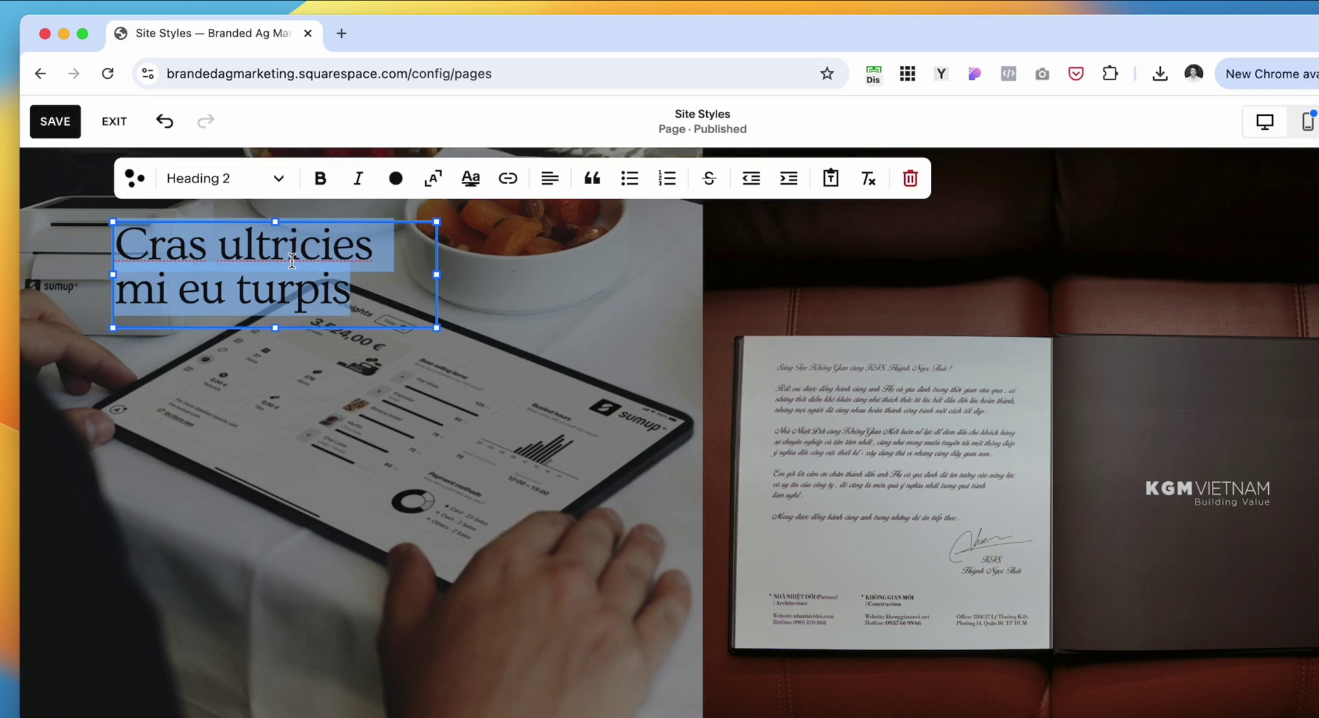
{"action": "triple_click", "coordinate": [268, 278]}
{"action": "left_click", "coordinate": [395, 179]}
{"action": "left_click", "coordinate": [300, 283]}
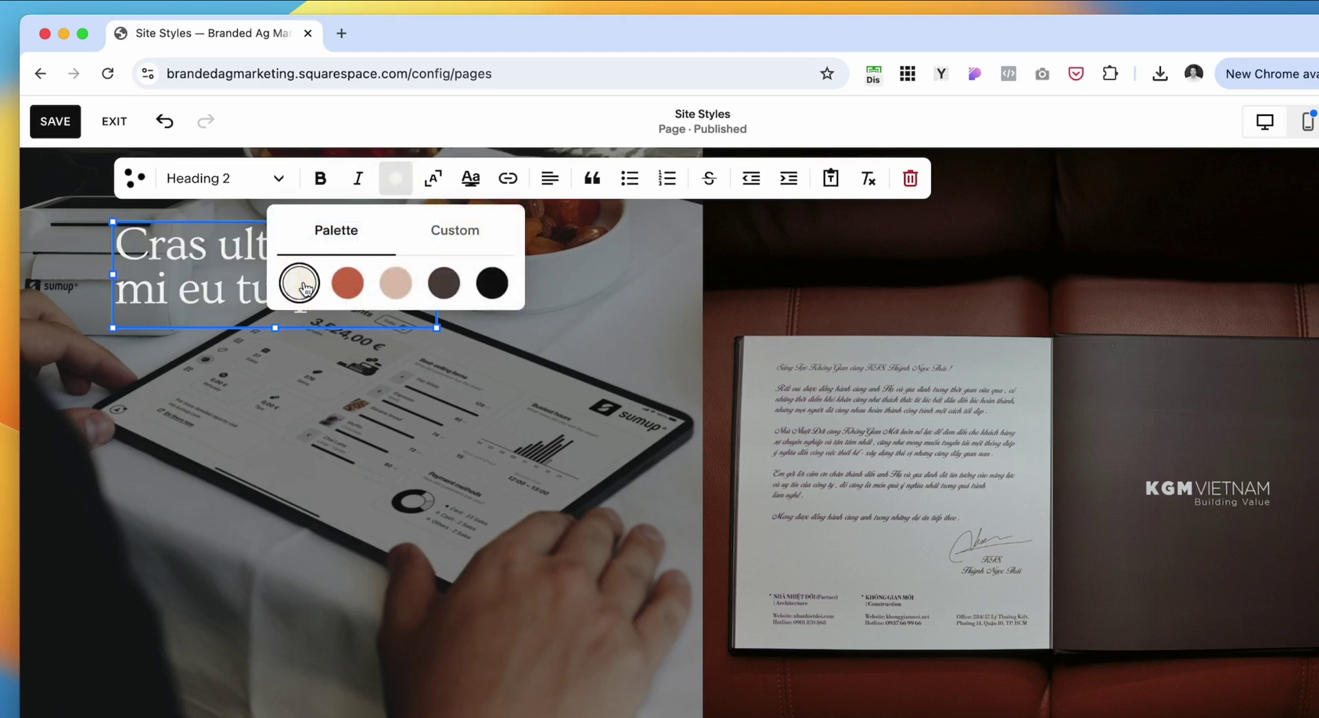
{"action": "left_click", "coordinate": [492, 283]}
{"action": "left_click", "coordinate": [395, 179]}
{"action": "left_click", "coordinate": [1198, 210]}
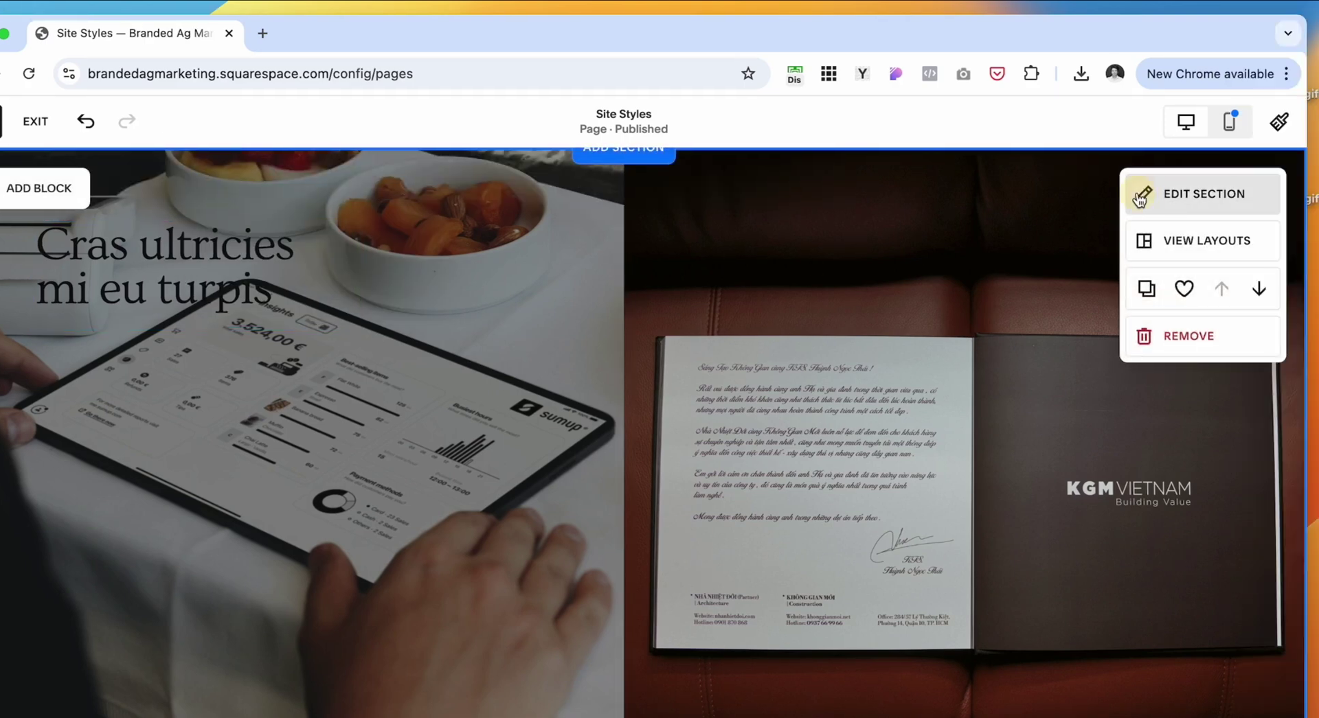
{"action": "left_click", "coordinate": [1223, 195]}
Apply the DARK 2 colour theme to the section
{"action": "left_click", "coordinate": [1180, 248]}
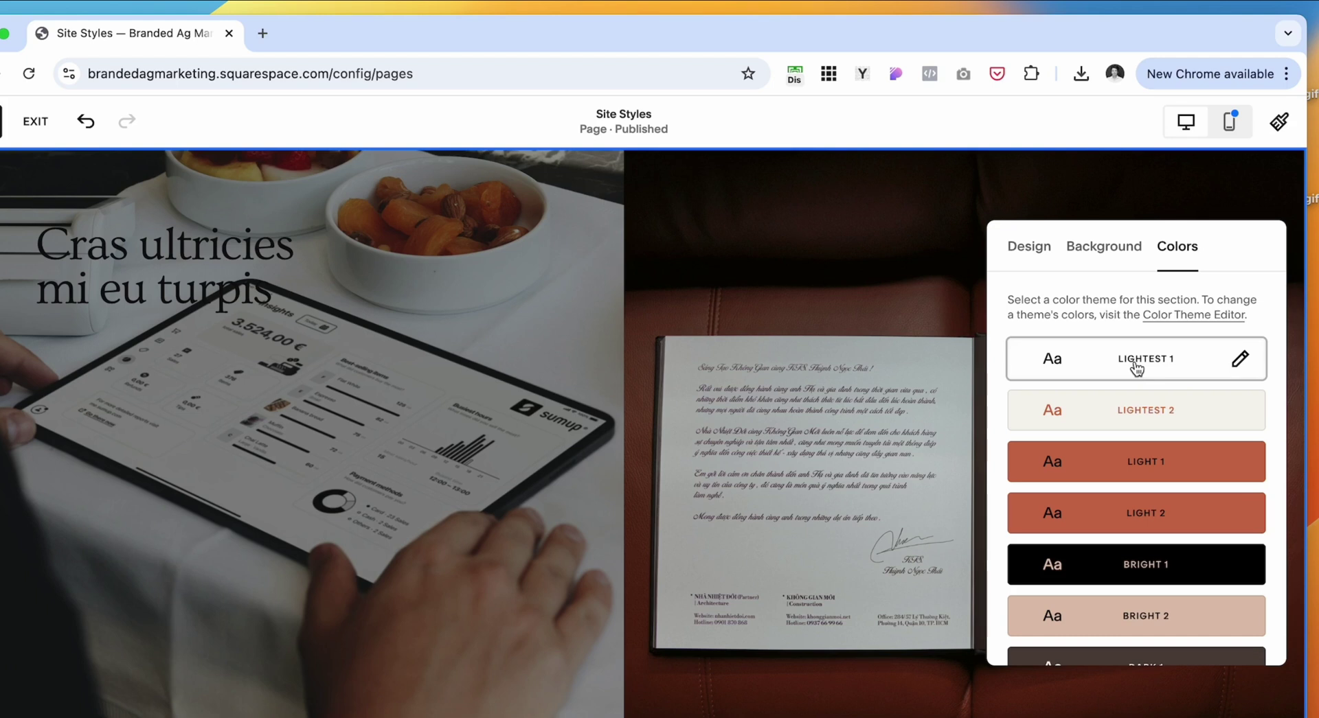
{"action": "scroll", "coordinate": [1110, 412], "scroll_direction": "down", "scroll_amount": 4}
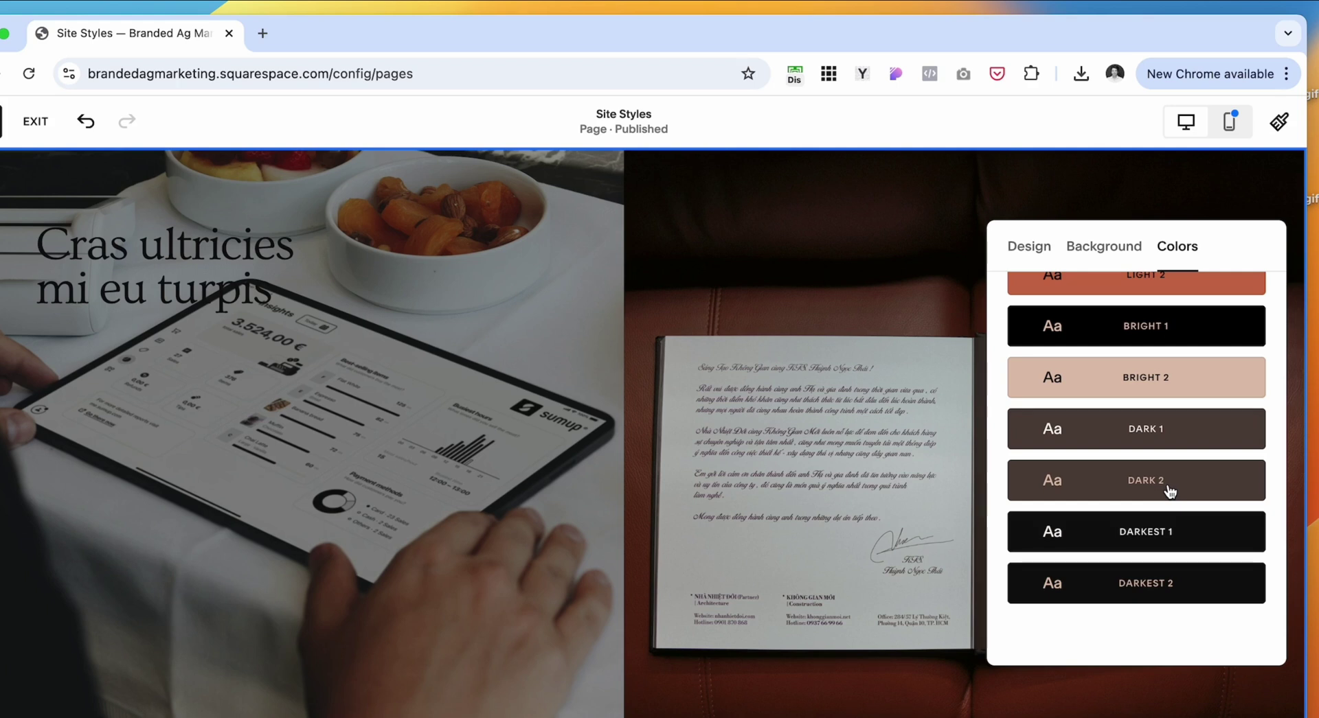
{"action": "left_click", "coordinate": [1159, 433]}
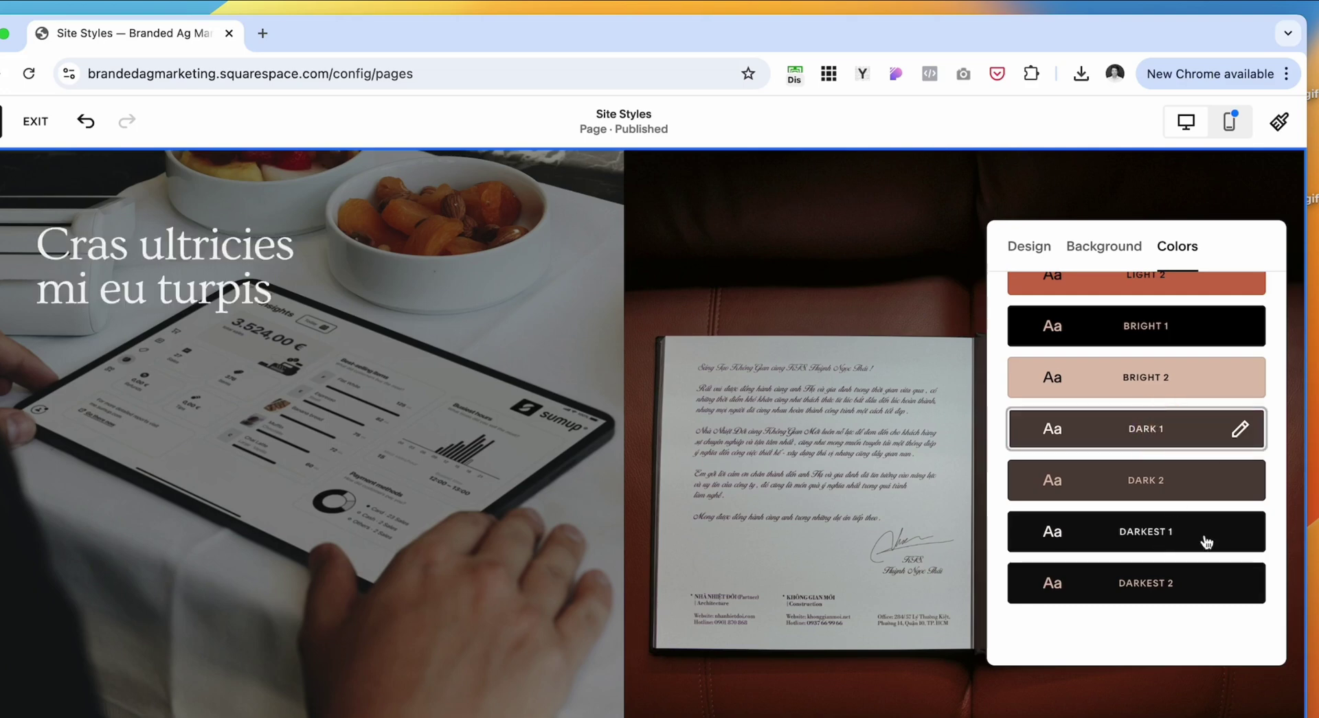
{"action": "left_click", "coordinate": [1183, 485]}
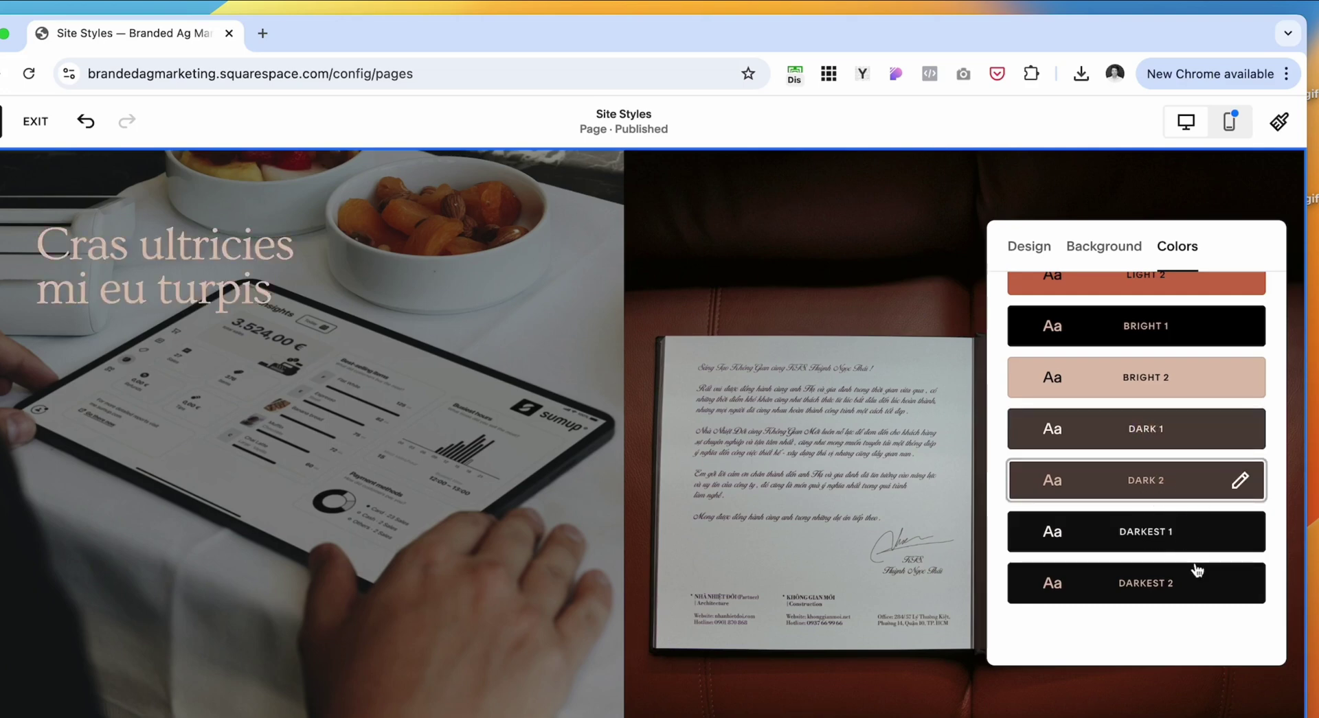
{"action": "left_click", "coordinate": [48, 153]}
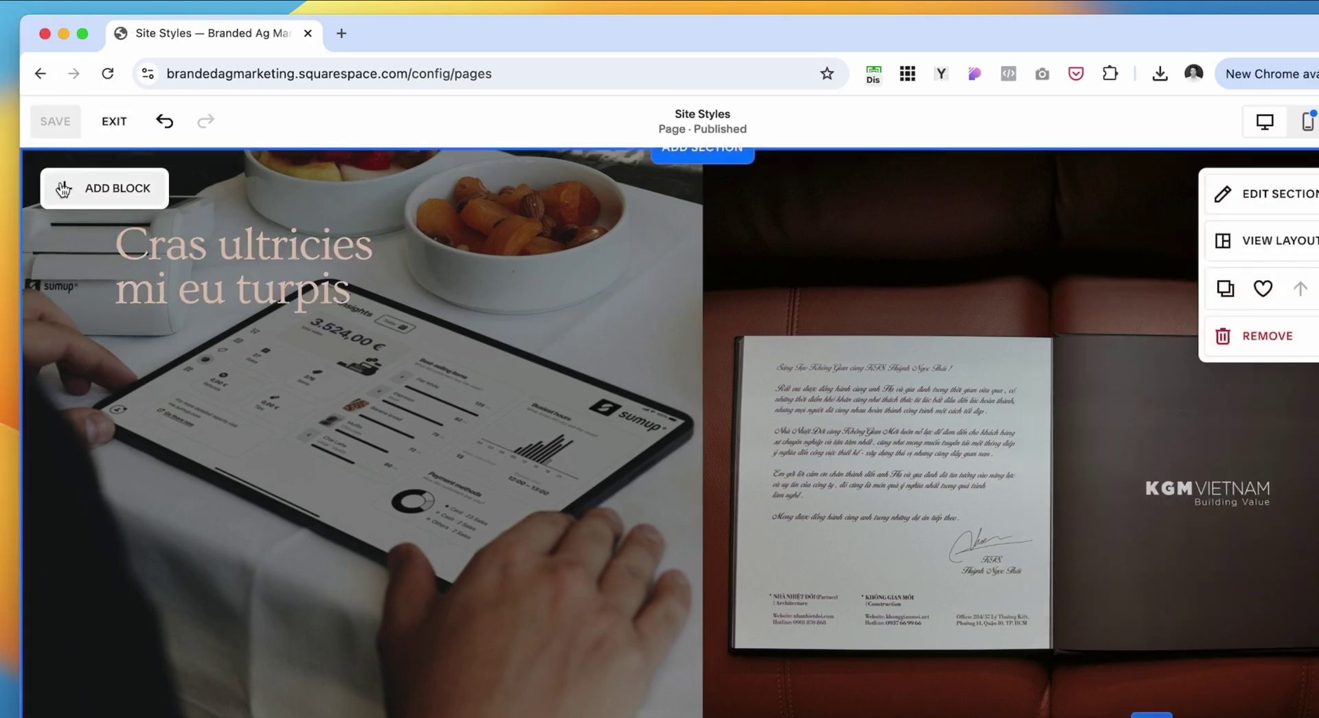
Add a 'Praesent nonummy mi in odio' text paragraph and move it below the heading
{"action": "left_click", "coordinate": [39, 189]}
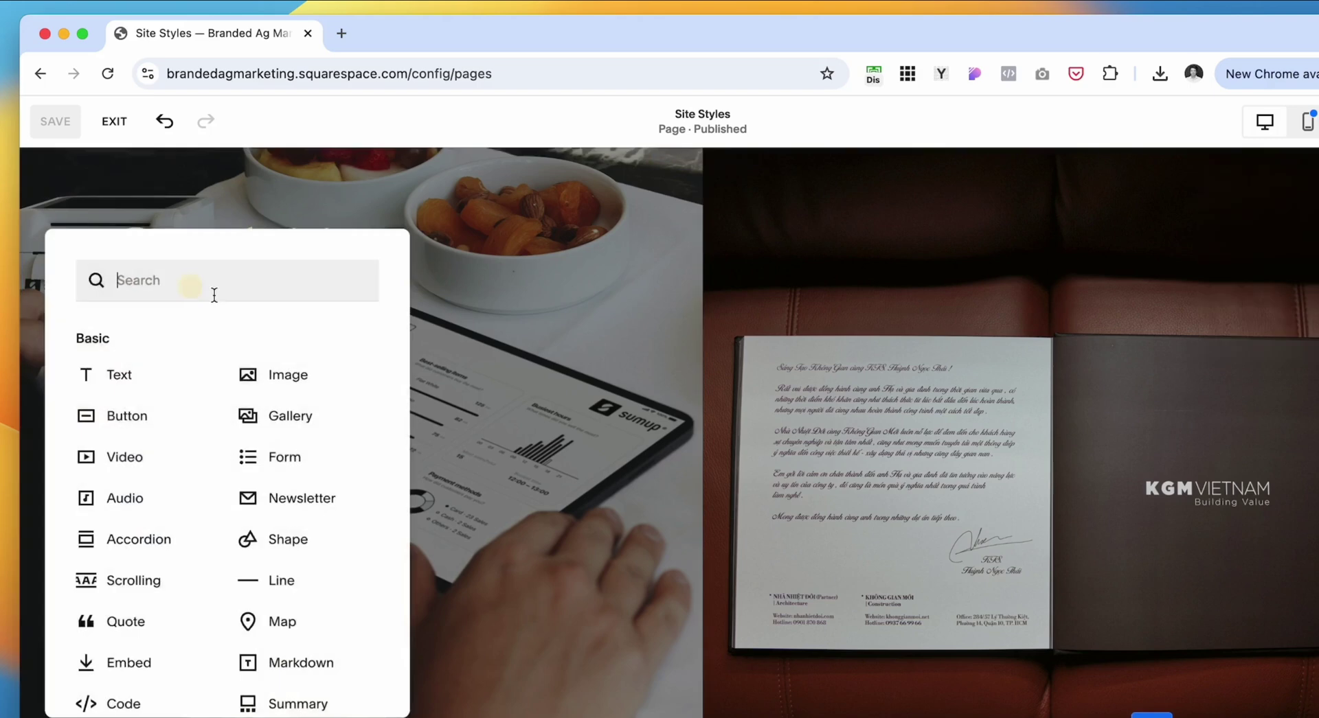
{"action": "left_click", "coordinate": [142, 374]}
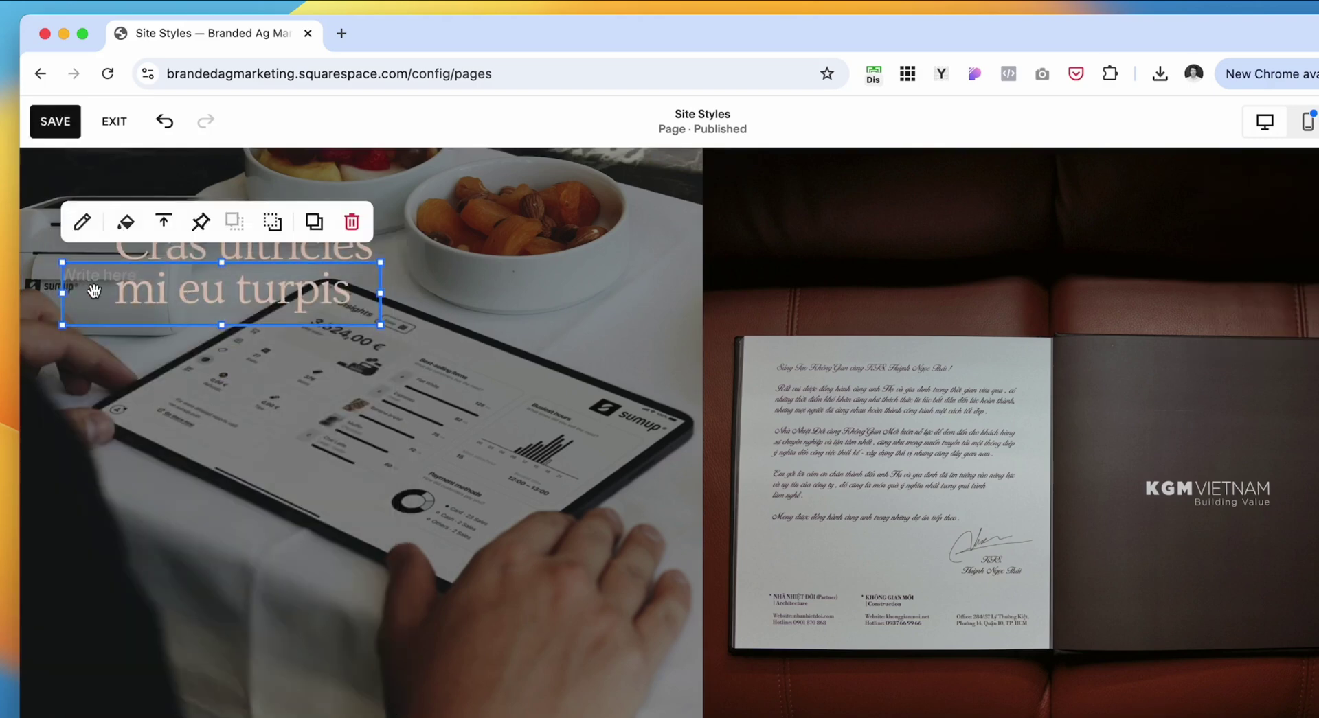
{"action": "left_click", "coordinate": [272, 478]}
{"action": "left_click_drag", "start_coordinate": [103, 292], "coordinate": [147, 371]}
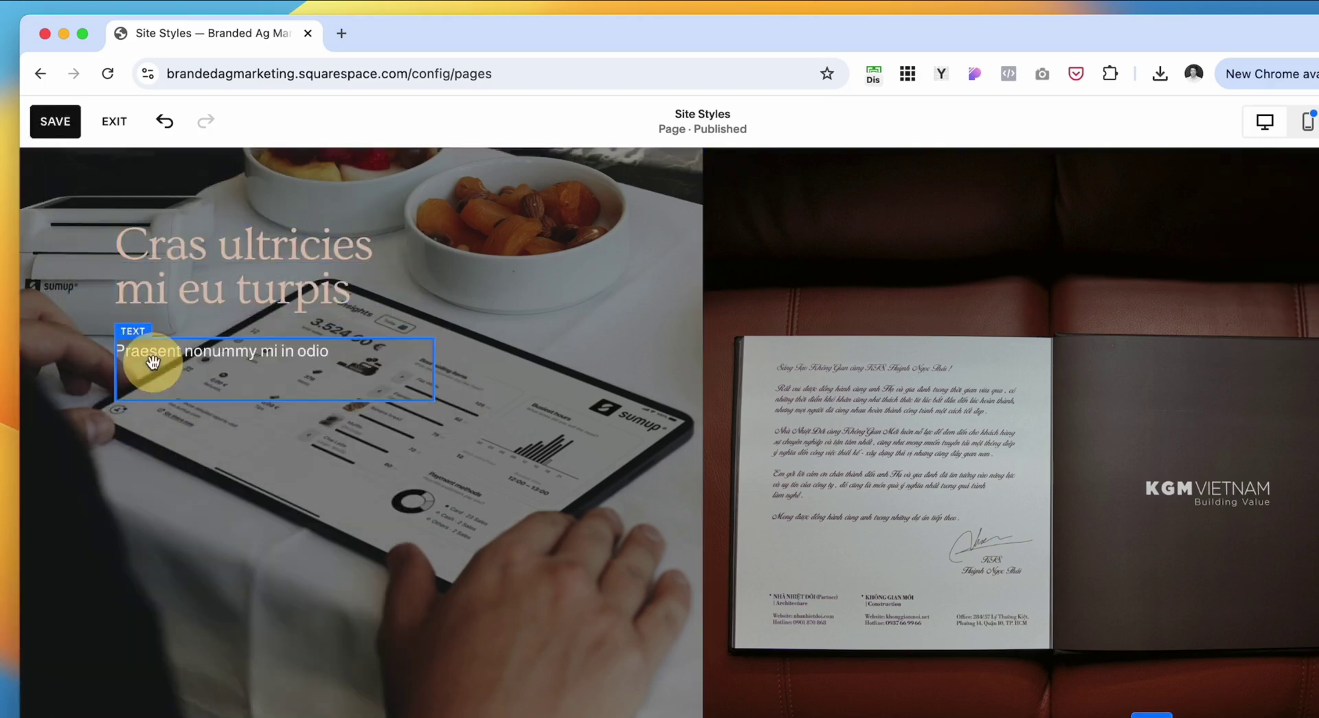
{"action": "left_click", "coordinate": [296, 365]}
{"action": "triple_click", "coordinate": [295, 361]}
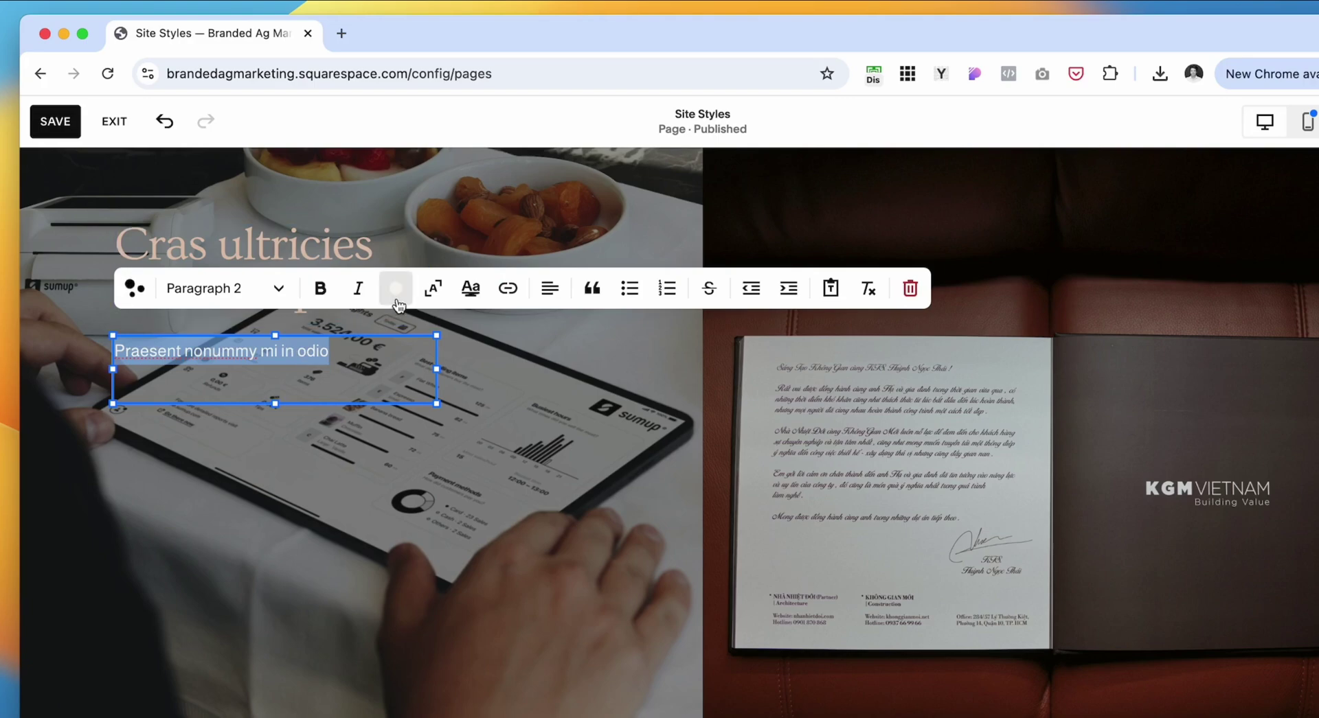
{"action": "left_click", "coordinate": [469, 454]}
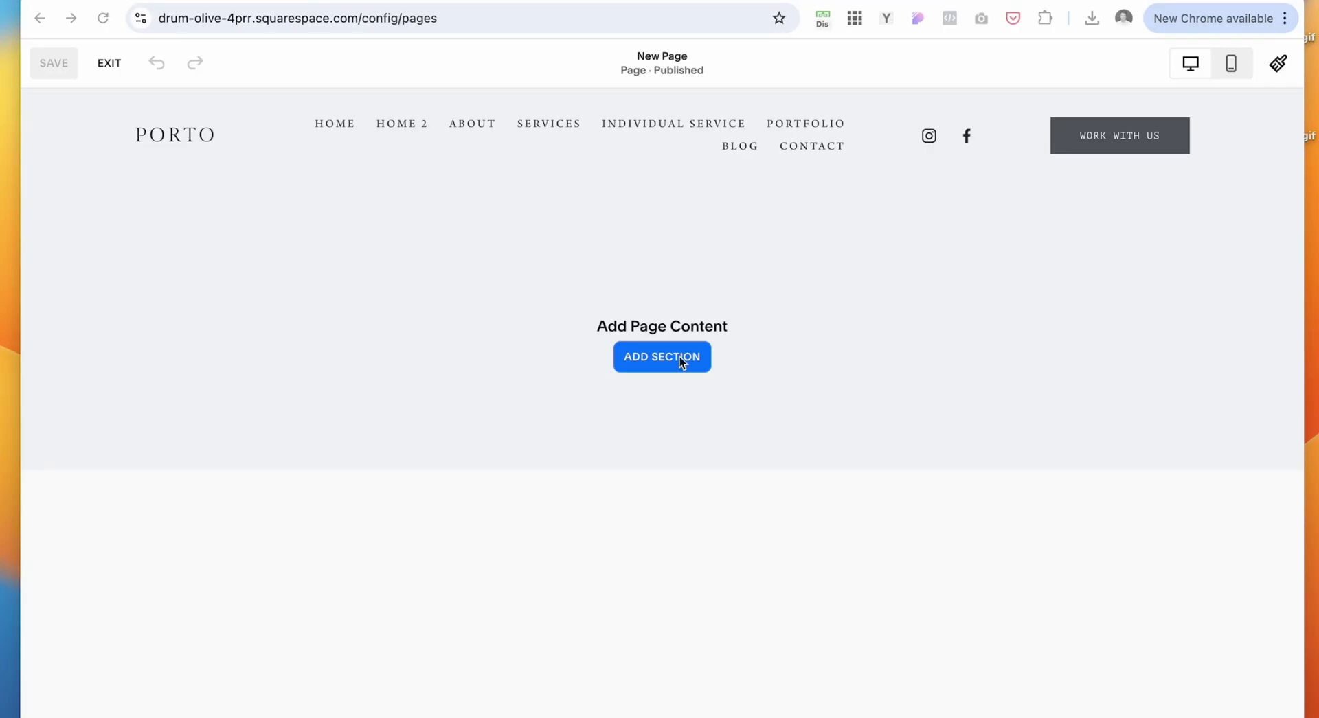
Add a gallery section holding the black-and-white wedding photo from My Library
{"action": "left_click", "coordinate": [646, 358]}
{"action": "left_click", "coordinate": [675, 363]}
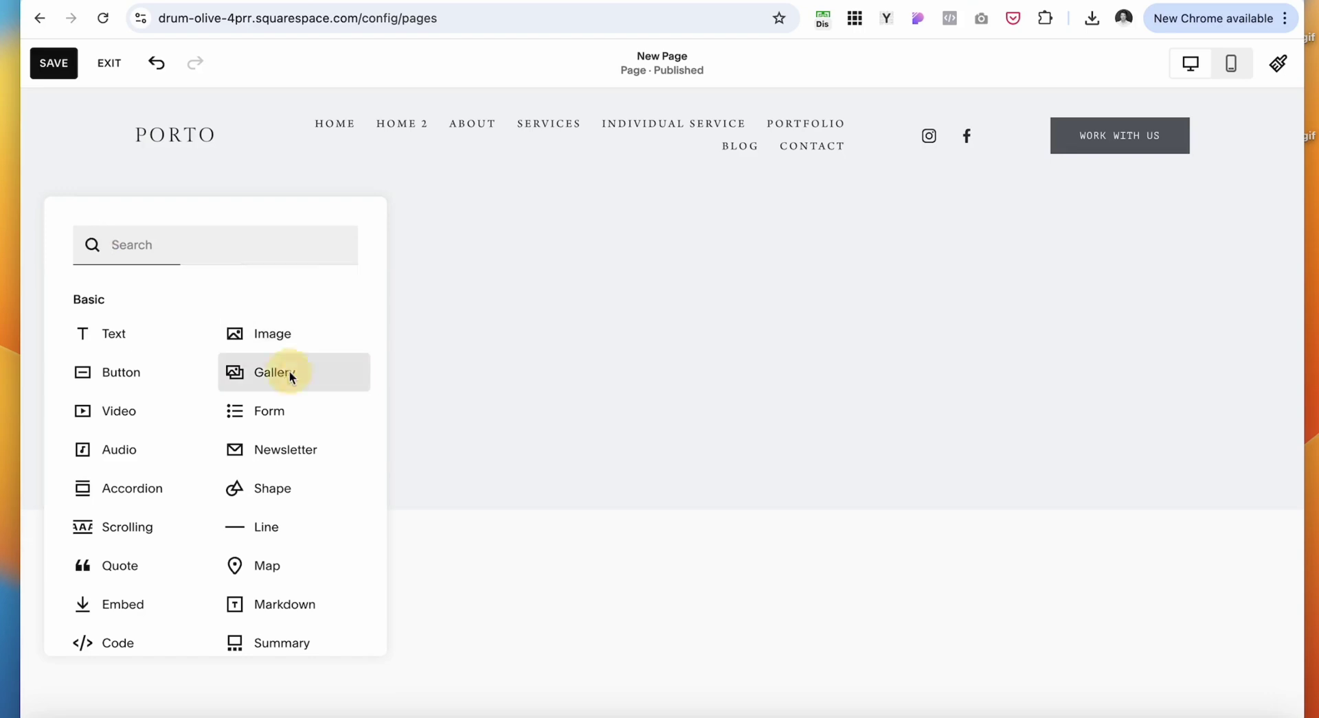
{"action": "left_click", "coordinate": [290, 372]}
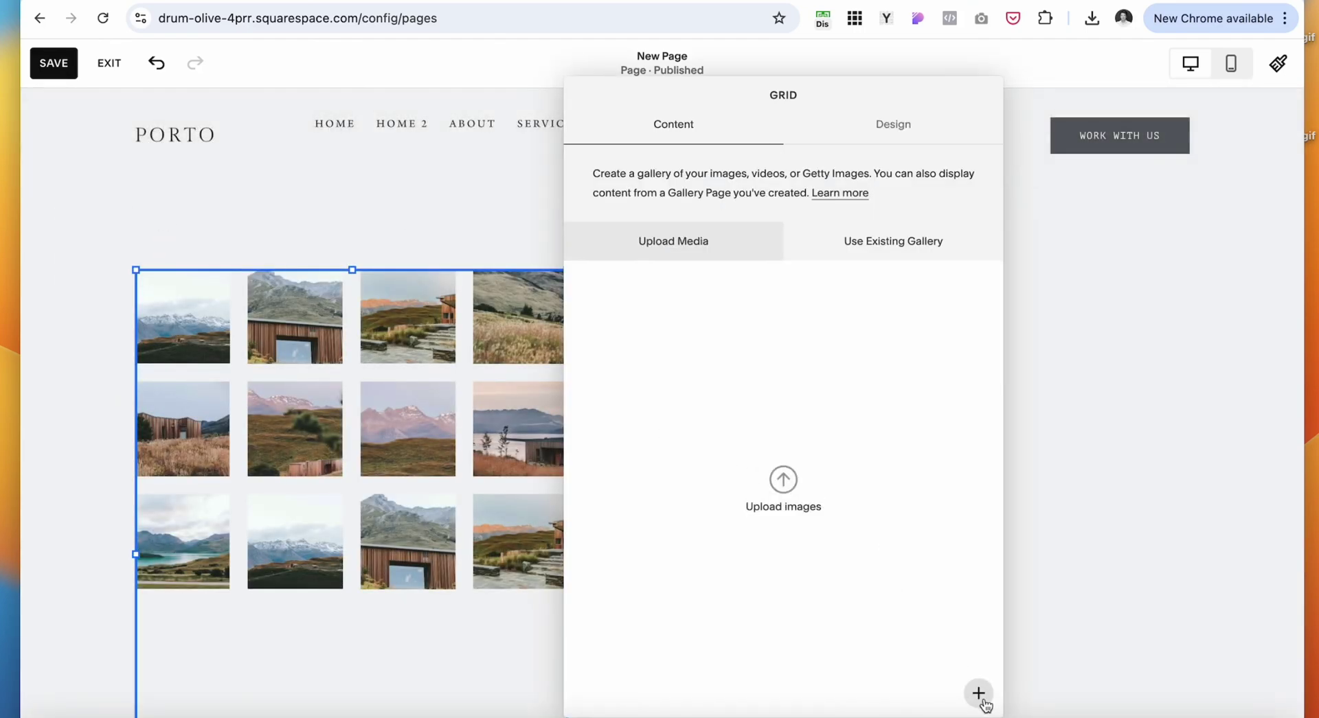
{"action": "left_click", "coordinate": [978, 693]}
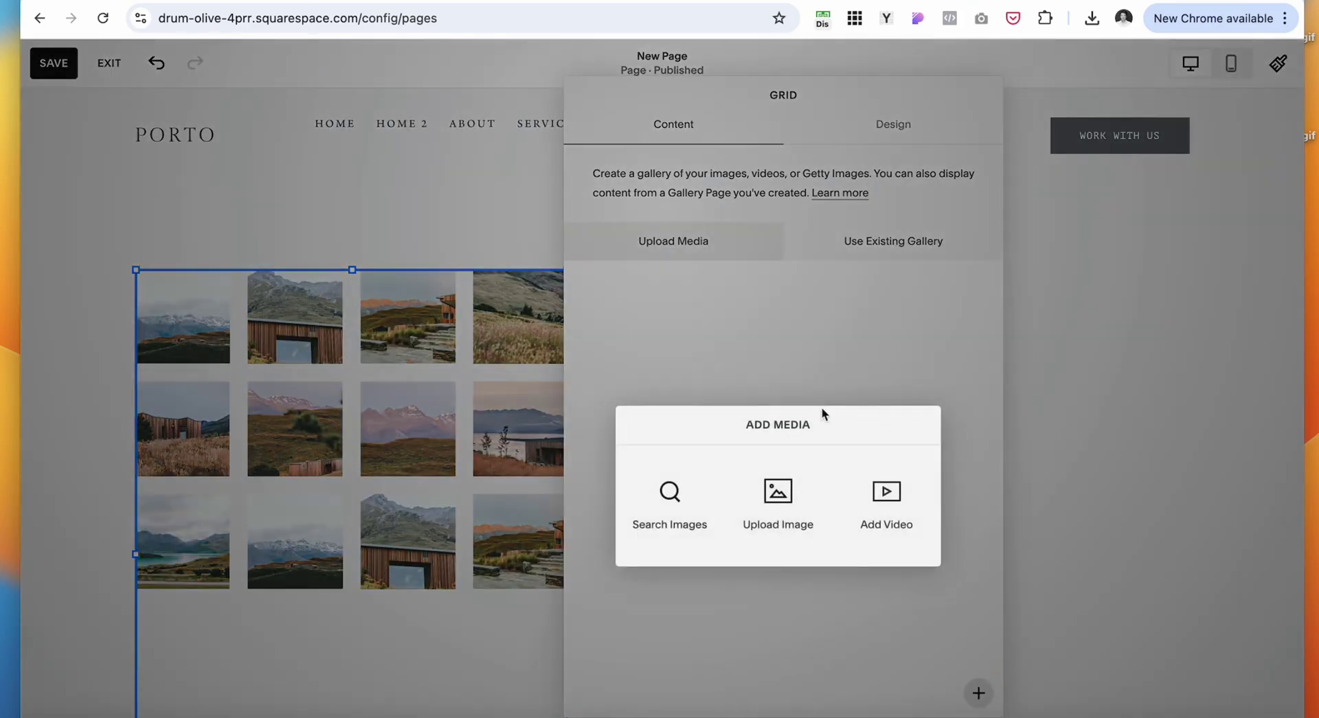
{"action": "left_click", "coordinate": [677, 532]}
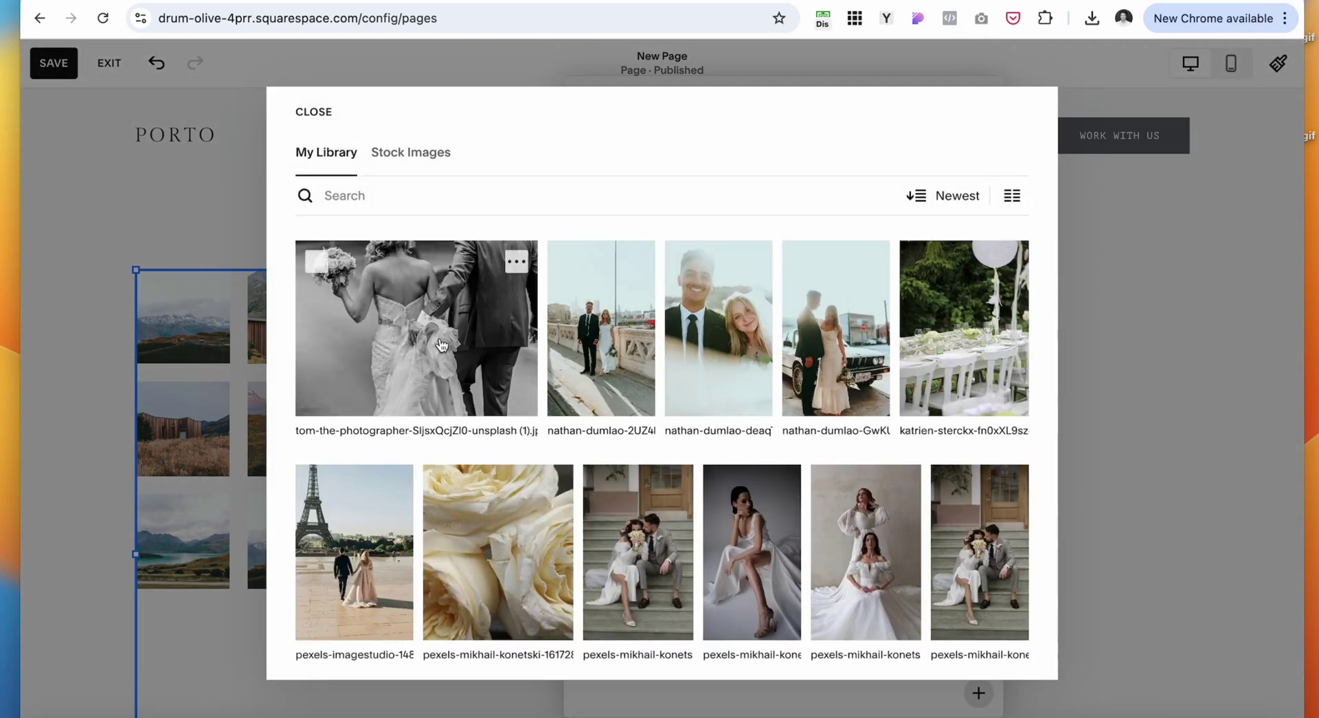
{"action": "left_click", "coordinate": [441, 346]}
{"action": "left_click", "coordinate": [1004, 645]}
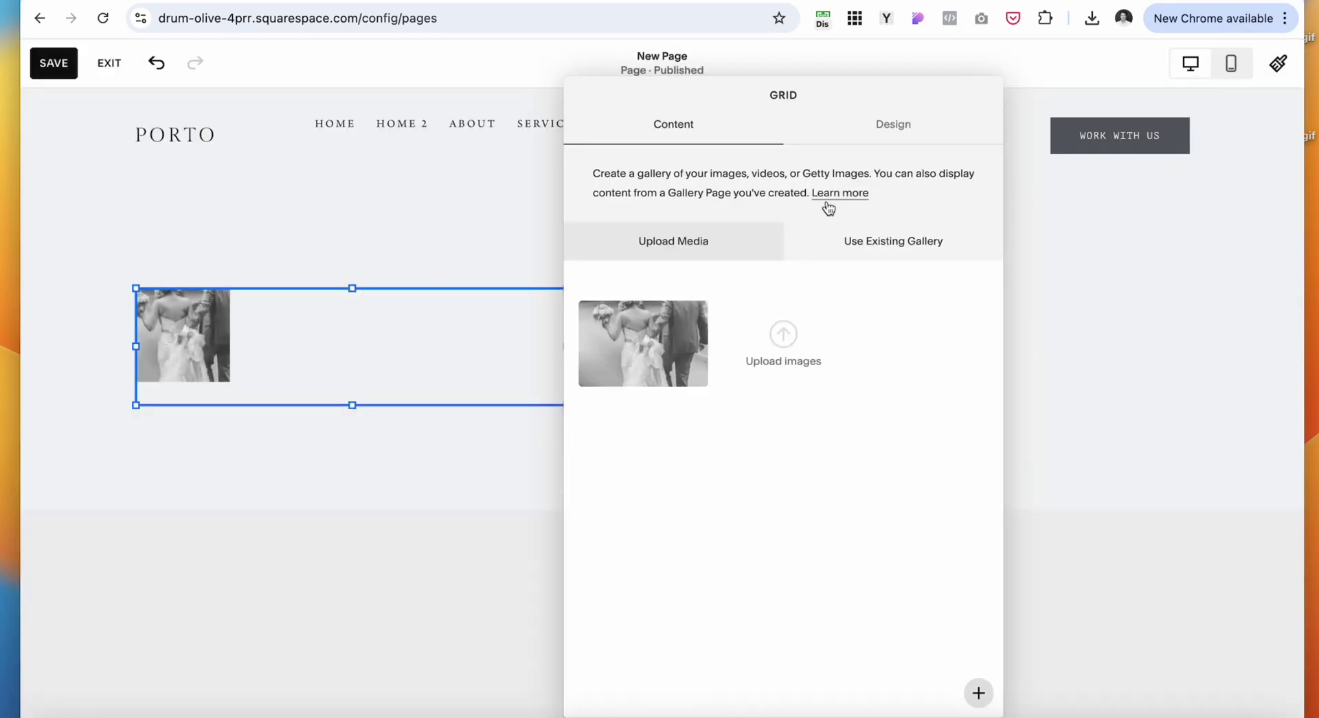
{"action": "left_click", "coordinate": [897, 124]}
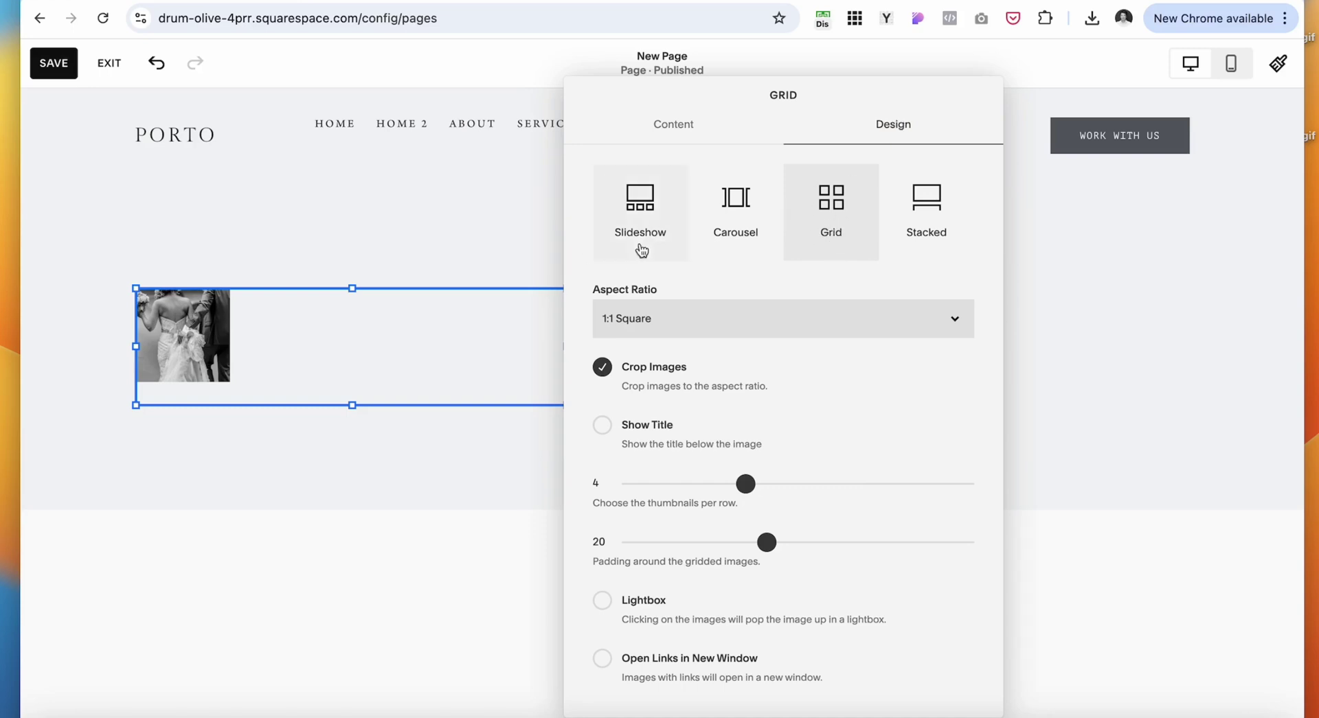
Make the gallery a Slideshow with thumbnail sliders at 0 and bottom-left captions shown on hover
{"action": "left_click", "coordinate": [635, 220]}
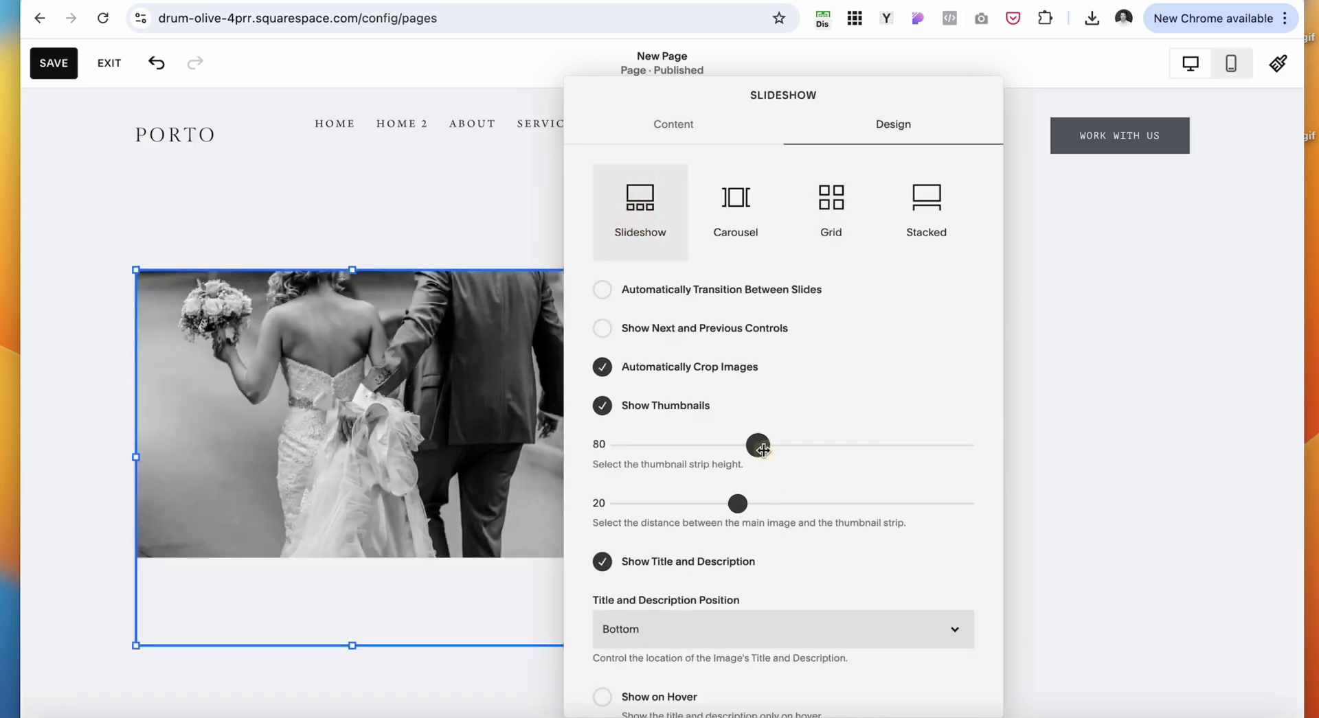
{"action": "left_click_drag", "start_coordinate": [759, 445], "coordinate": [583, 437]}
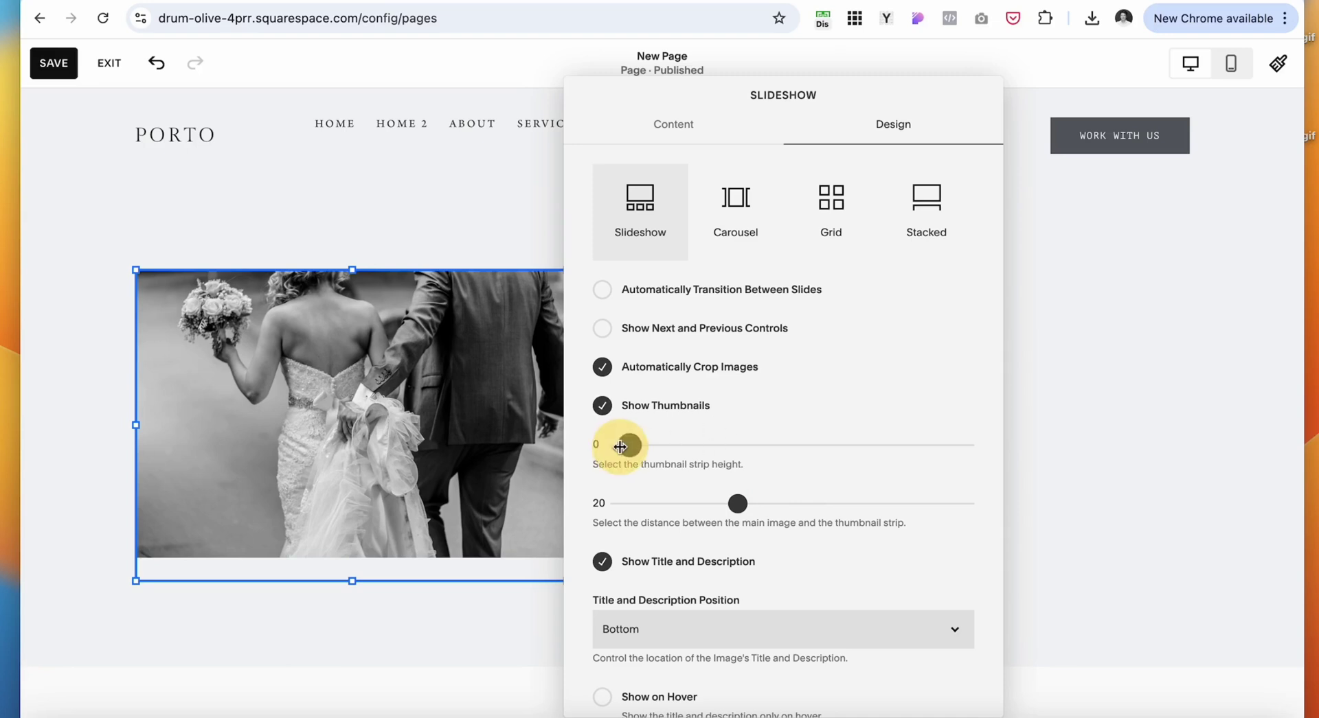
{"action": "left_click_drag", "start_coordinate": [737, 503], "coordinate": [584, 511]}
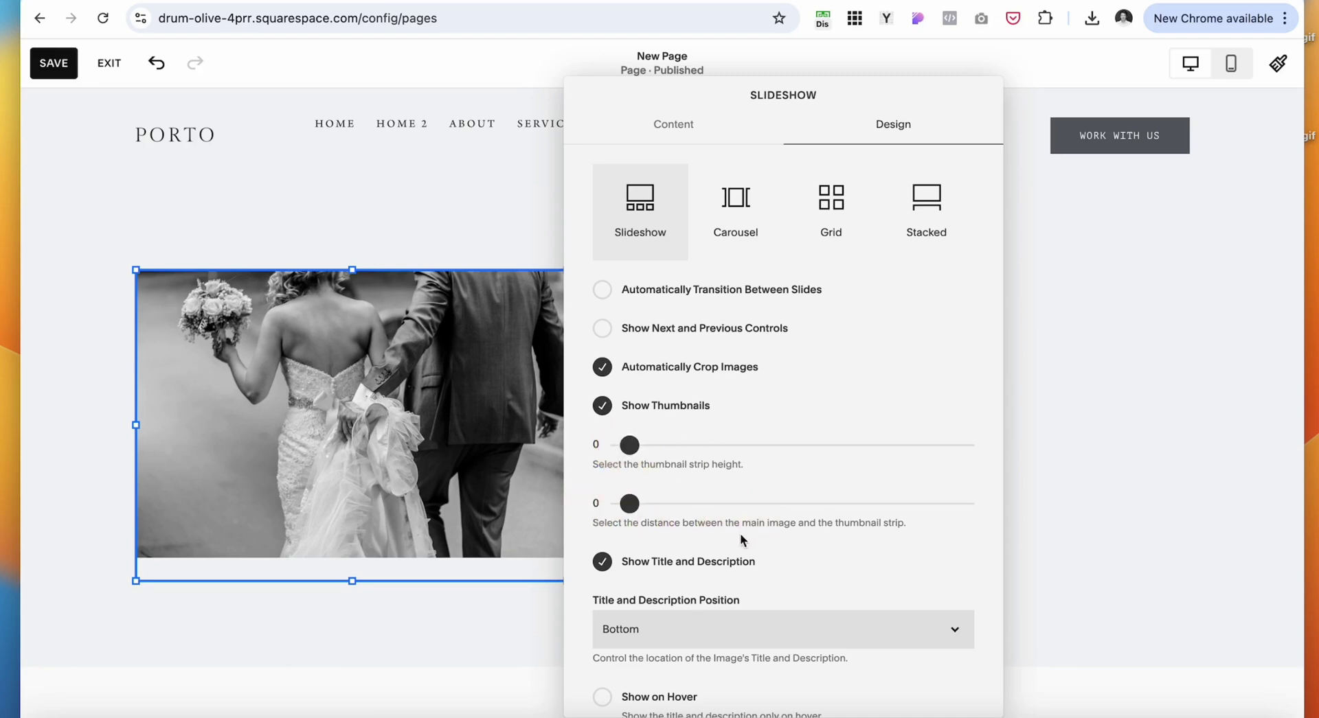
{"action": "scroll", "coordinate": [742, 541], "scroll_direction": "down", "scroll_amount": 1}
{"action": "left_click", "coordinate": [742, 567]}
{"action": "left_click", "coordinate": [992, 515]}
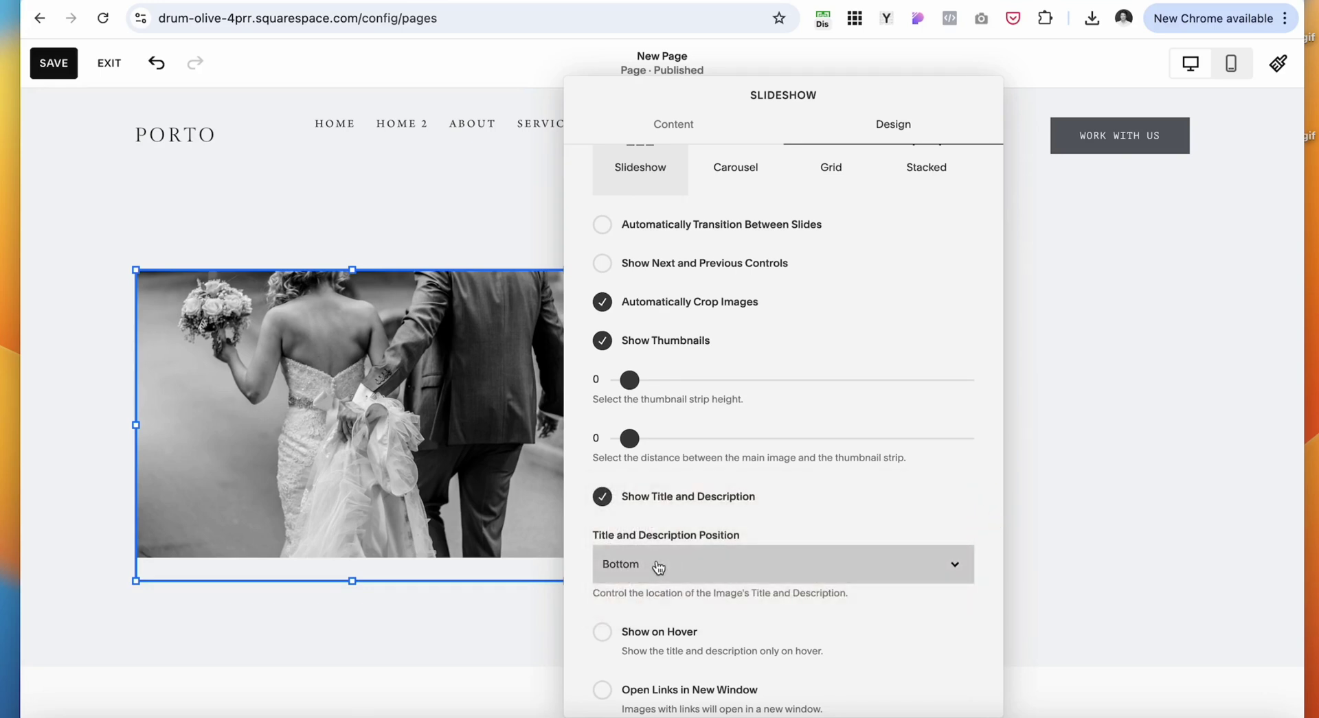
{"action": "left_click", "coordinate": [702, 570]}
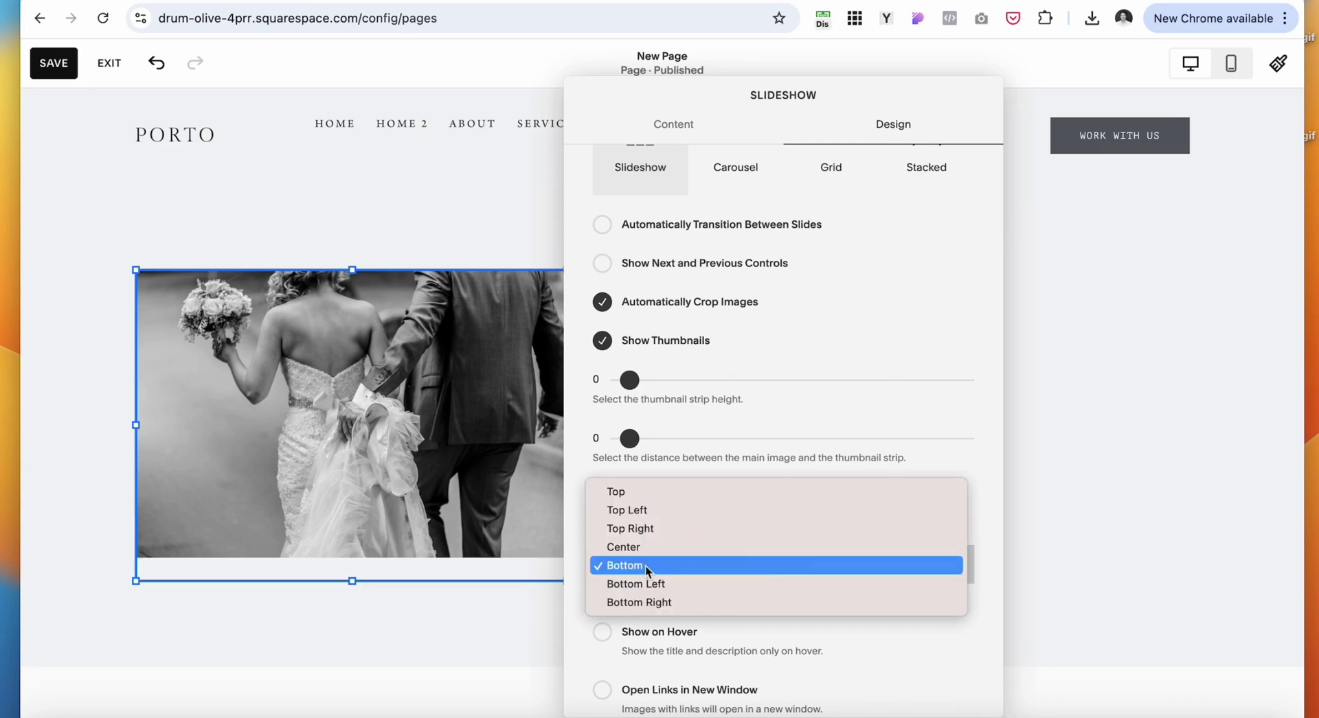
{"action": "left_click", "coordinate": [678, 590]}
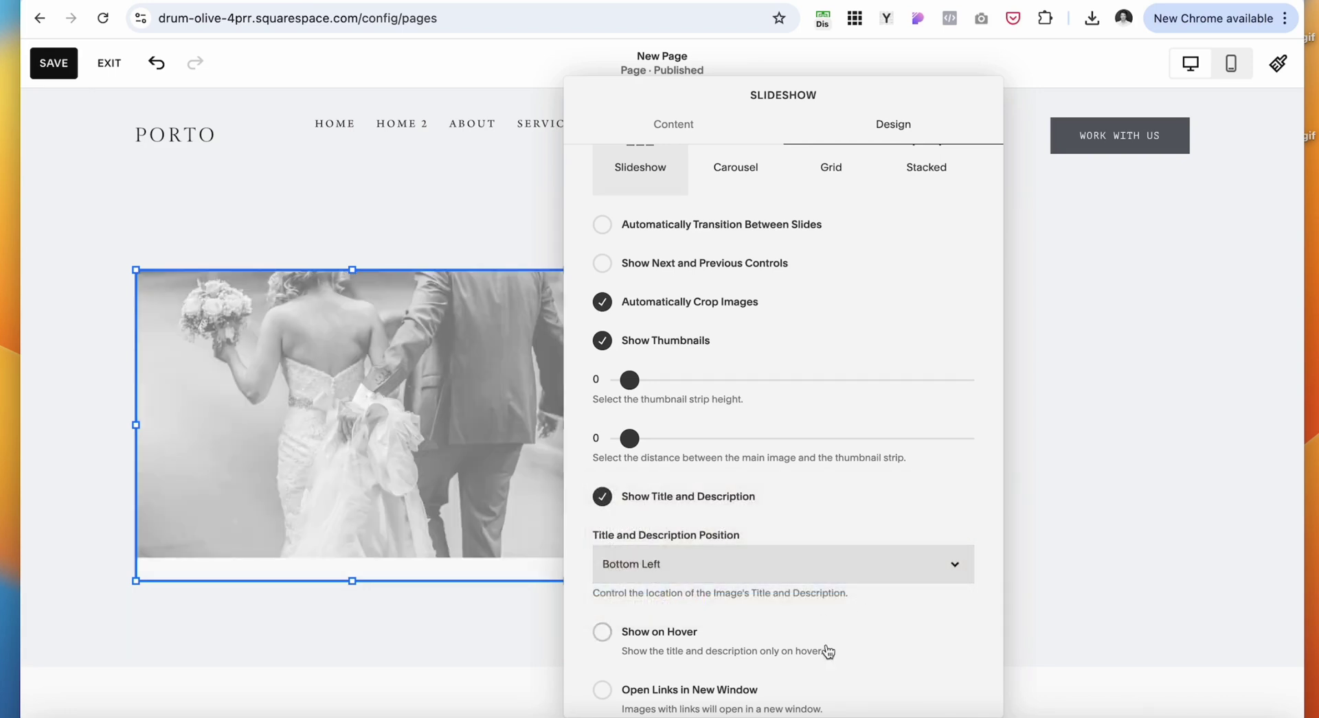
{"action": "scroll", "coordinate": [828, 653], "scroll_direction": "down", "scroll_amount": 1}
{"action": "left_click", "coordinate": [603, 615]}
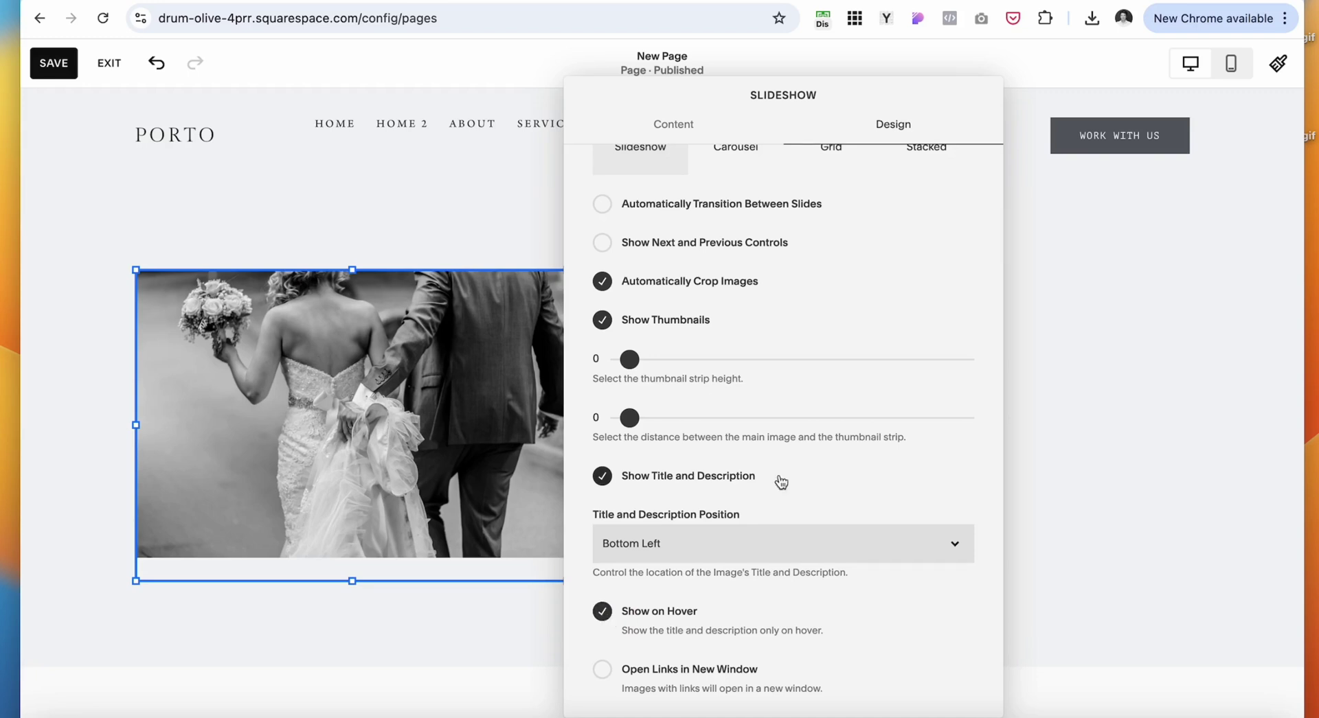
{"action": "scroll", "coordinate": [687, 344], "scroll_direction": "up", "scroll_amount": 1}
Title the photo with the placeholder text 'Morbi vestibulum volutpat'
{"action": "left_click", "coordinate": [677, 127]}
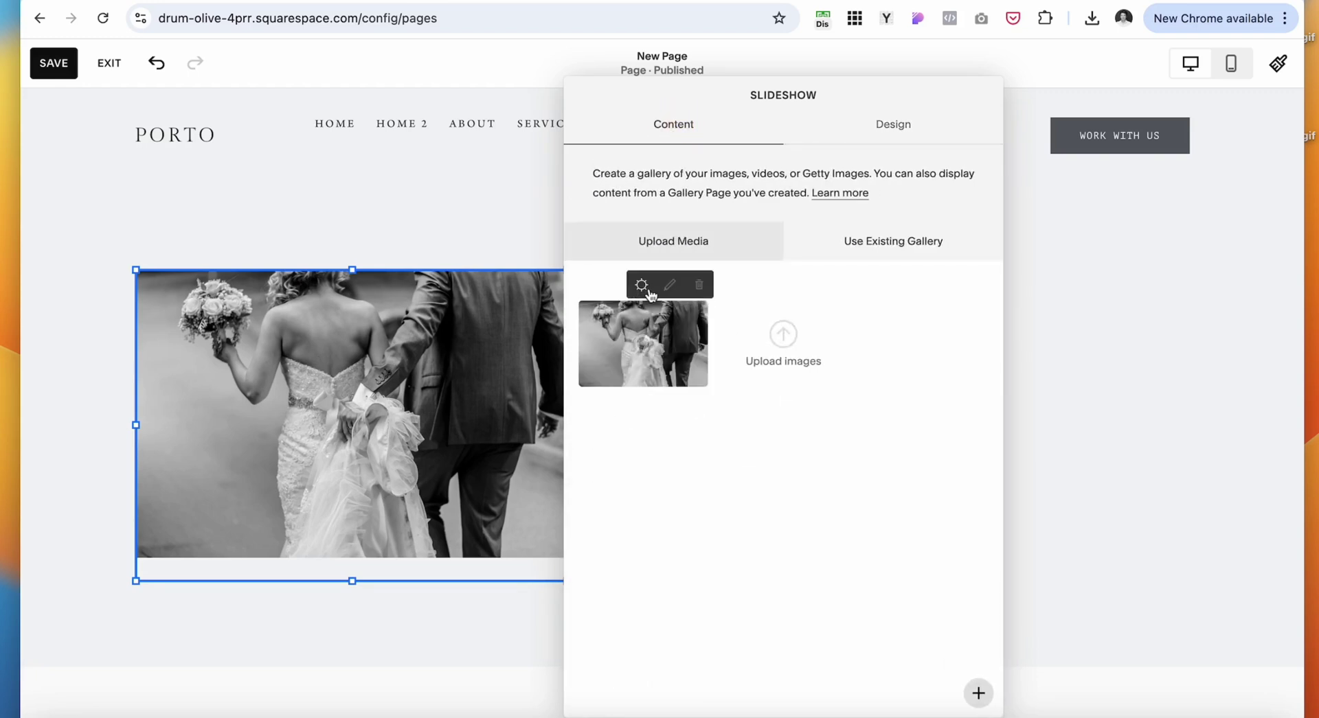
{"action": "left_click", "coordinate": [636, 294]}
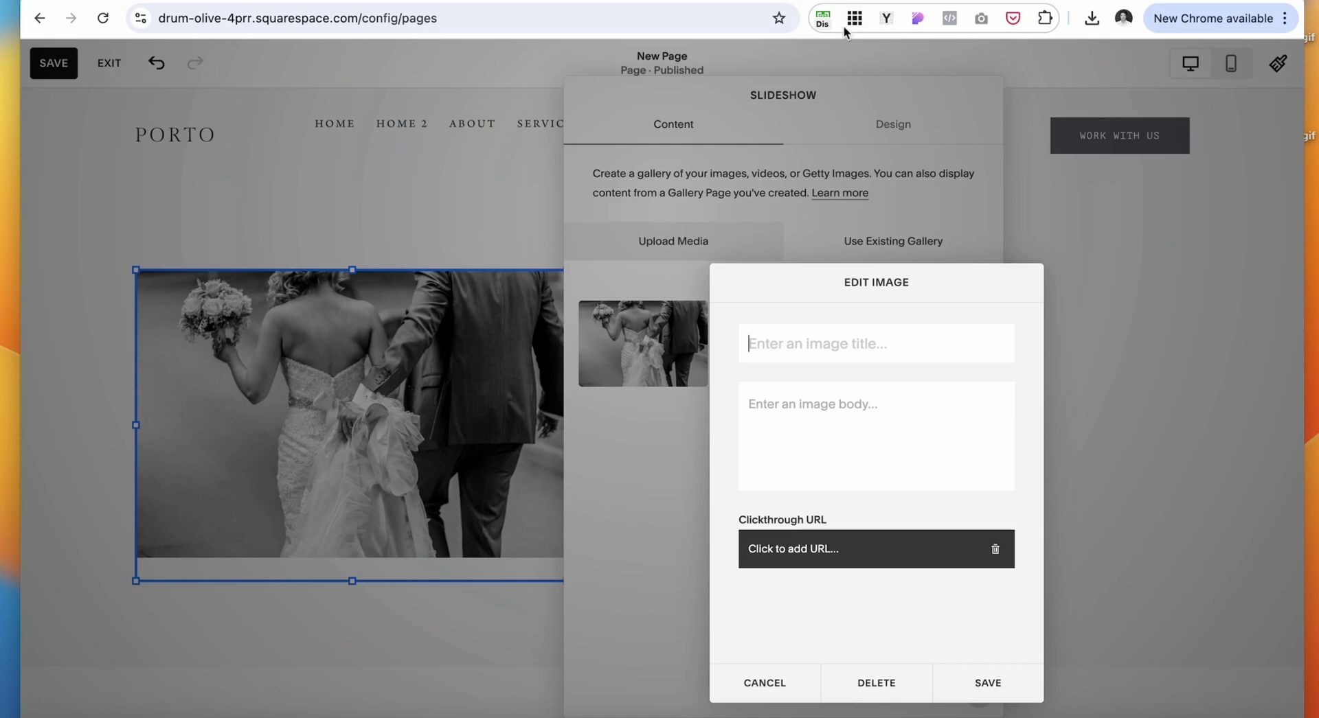
{"action": "left_click", "coordinate": [886, 18]}
{"action": "left_click", "coordinate": [799, 63]}
Save the photo title and preview the slideshow's hover caption full screen
{"action": "left_click", "coordinate": [998, 695]}
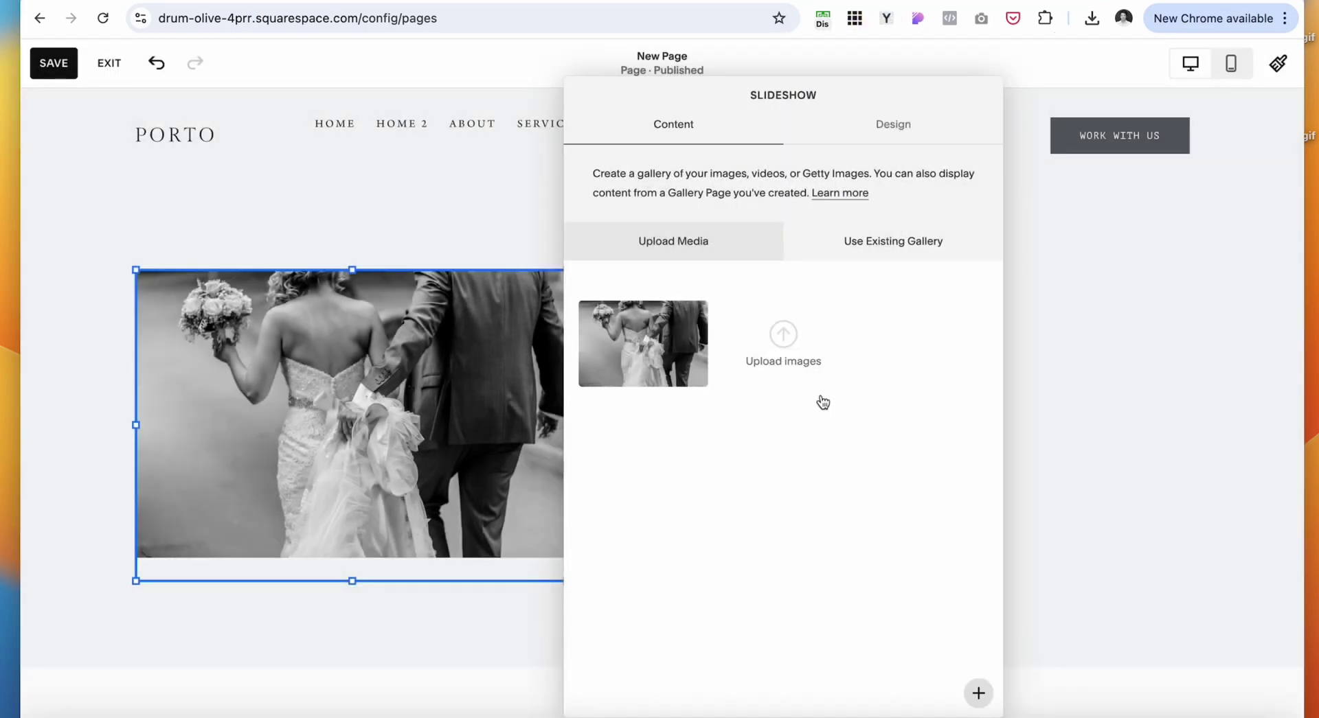
{"action": "left_click", "coordinate": [327, 325]}
{"action": "left_click", "coordinate": [108, 63]}
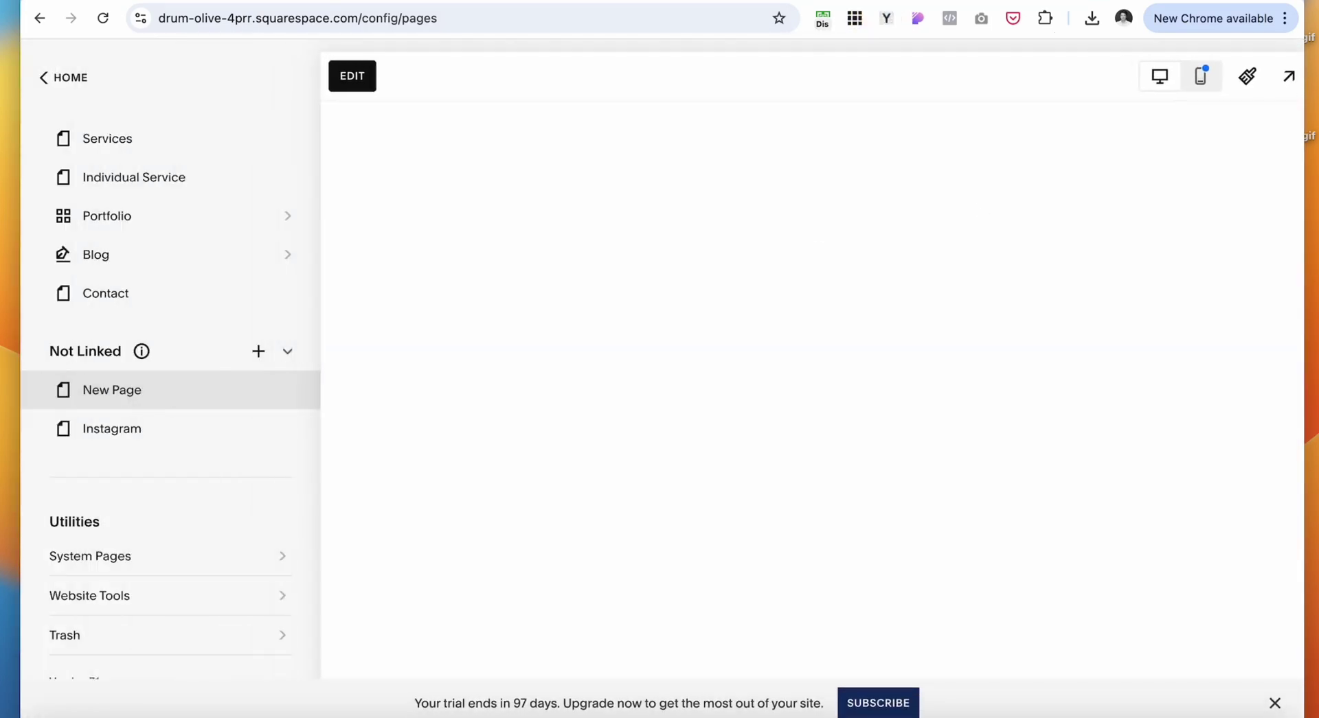
{"action": "left_click", "coordinate": [1255, 80]}
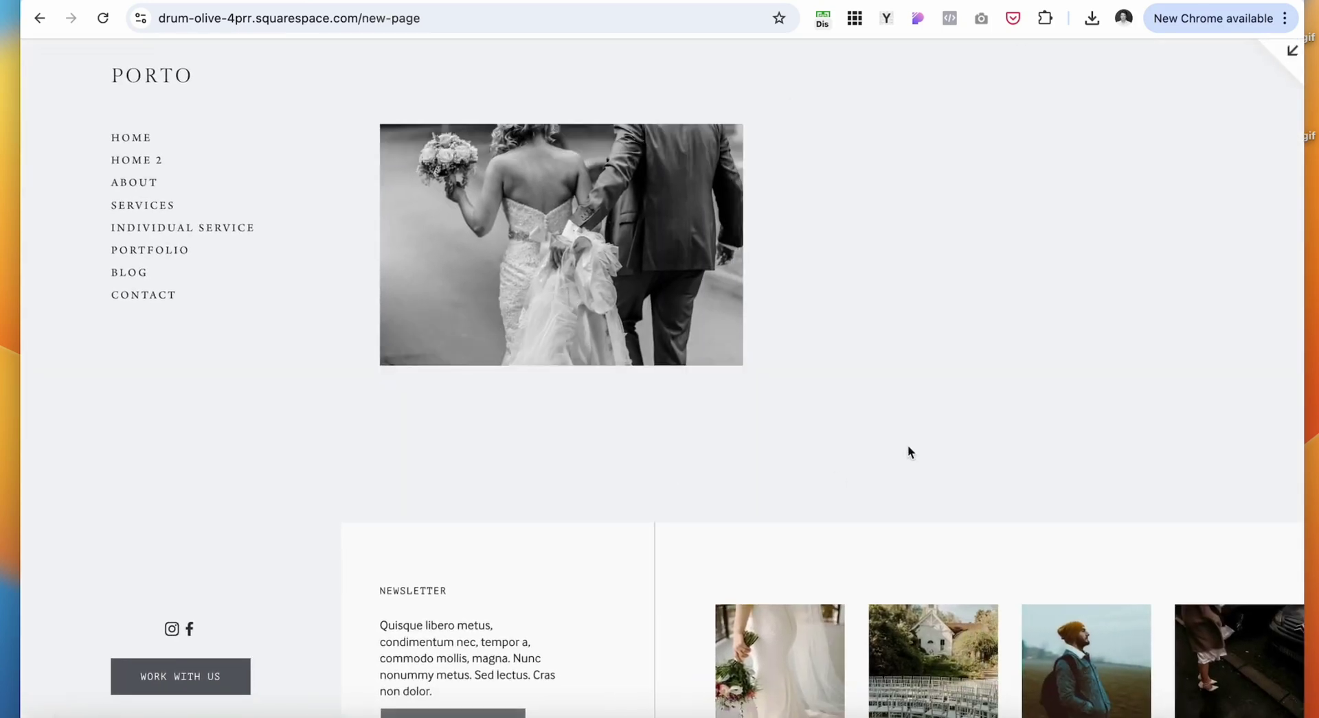
{"action": "mouse_move", "coordinate": [573, 177]}
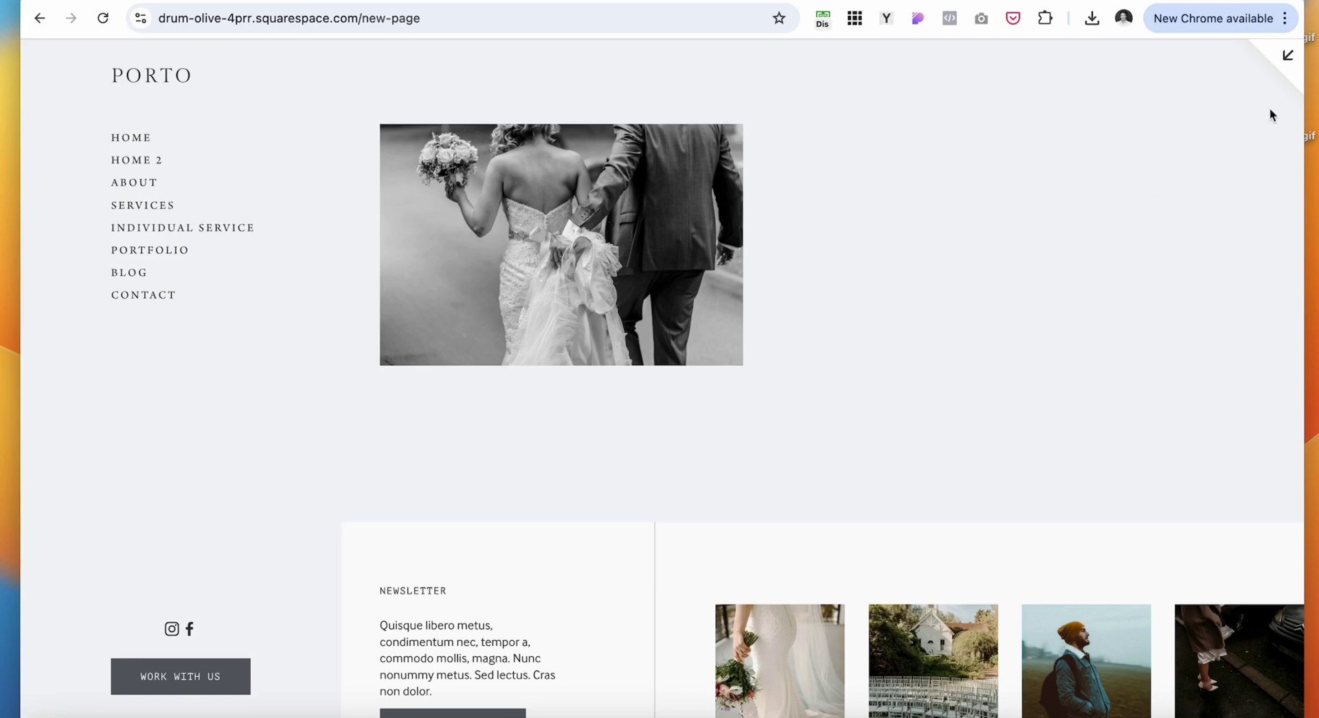
{"action": "left_click", "coordinate": [1287, 56]}
Reset the caption position to Bottom, then save and exit to the live page
{"action": "left_click", "coordinate": [773, 547]}
{"action": "left_click", "coordinate": [678, 526]}
{"action": "left_click", "coordinate": [51, 69]}
{"action": "left_click", "coordinate": [109, 63]}
{"action": "mouse_move", "coordinate": [673, 176]}
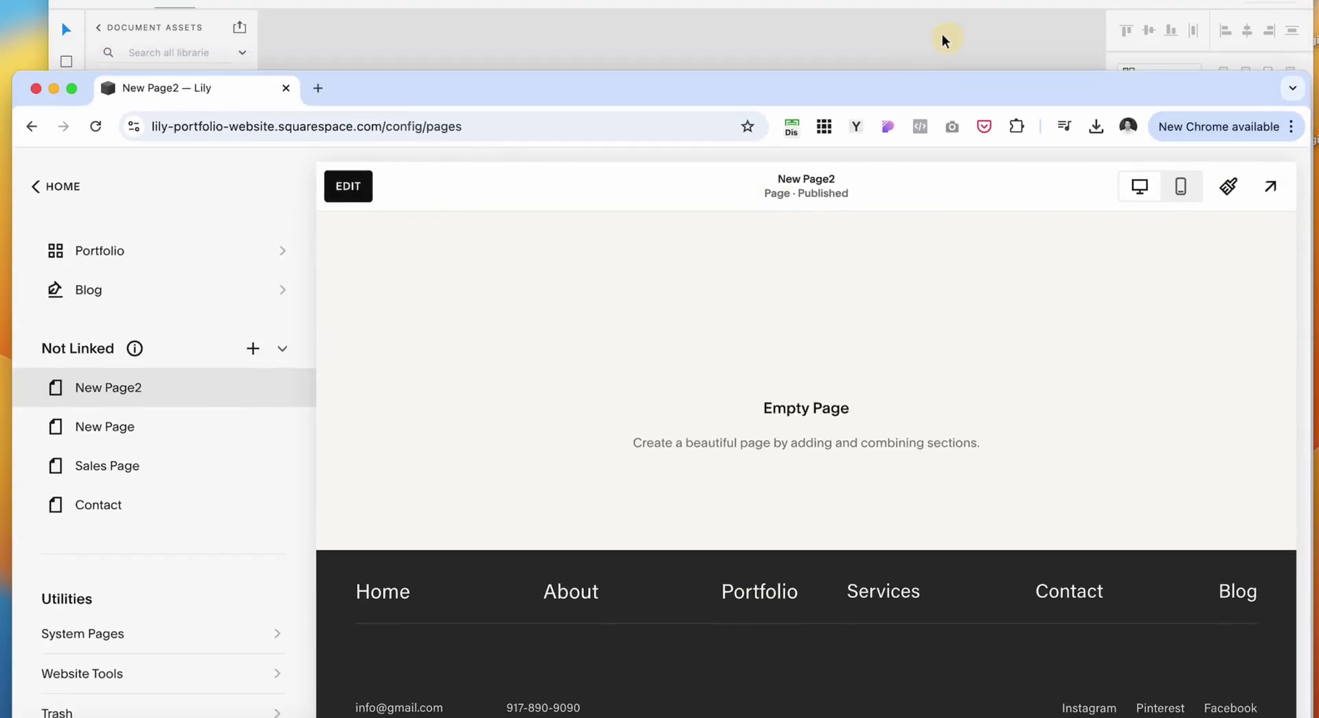
Check the Goals mockup in Adobe XD, then return to the Squarespace page editor
{"action": "left_click", "coordinate": [942, 35]}
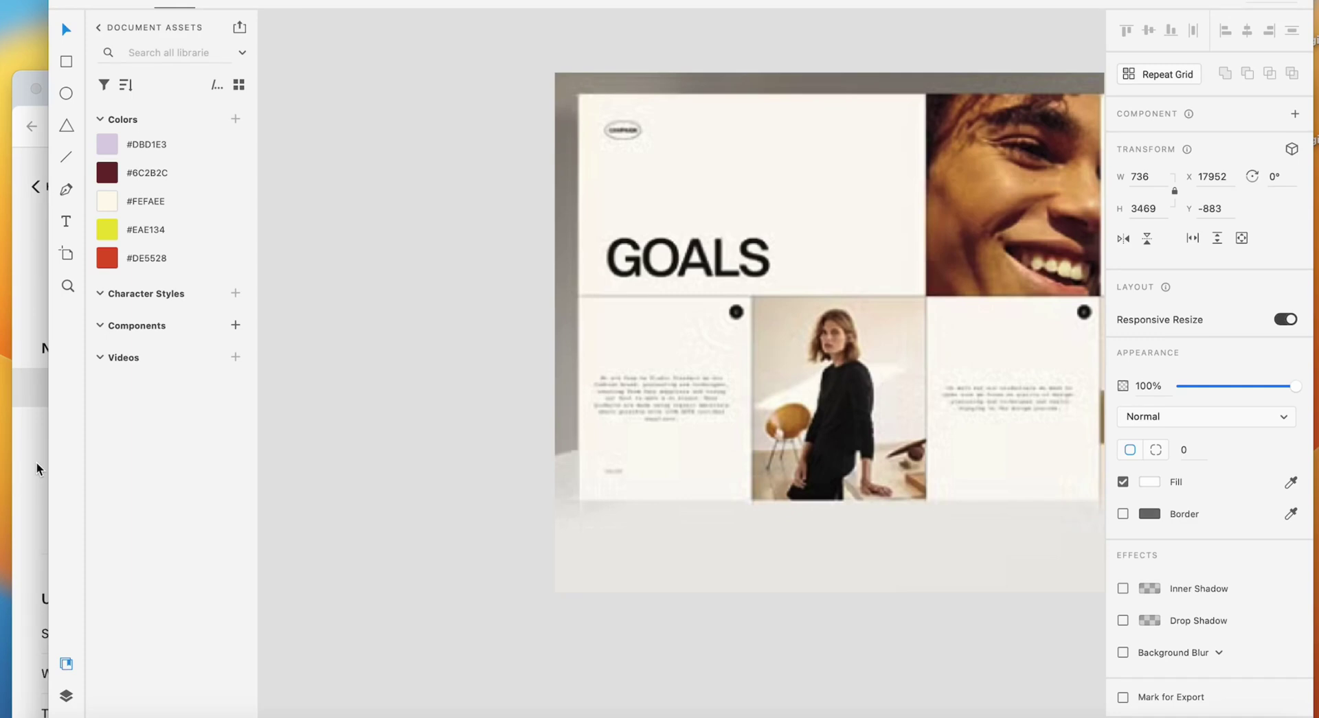
{"action": "left_click", "coordinate": [38, 470]}
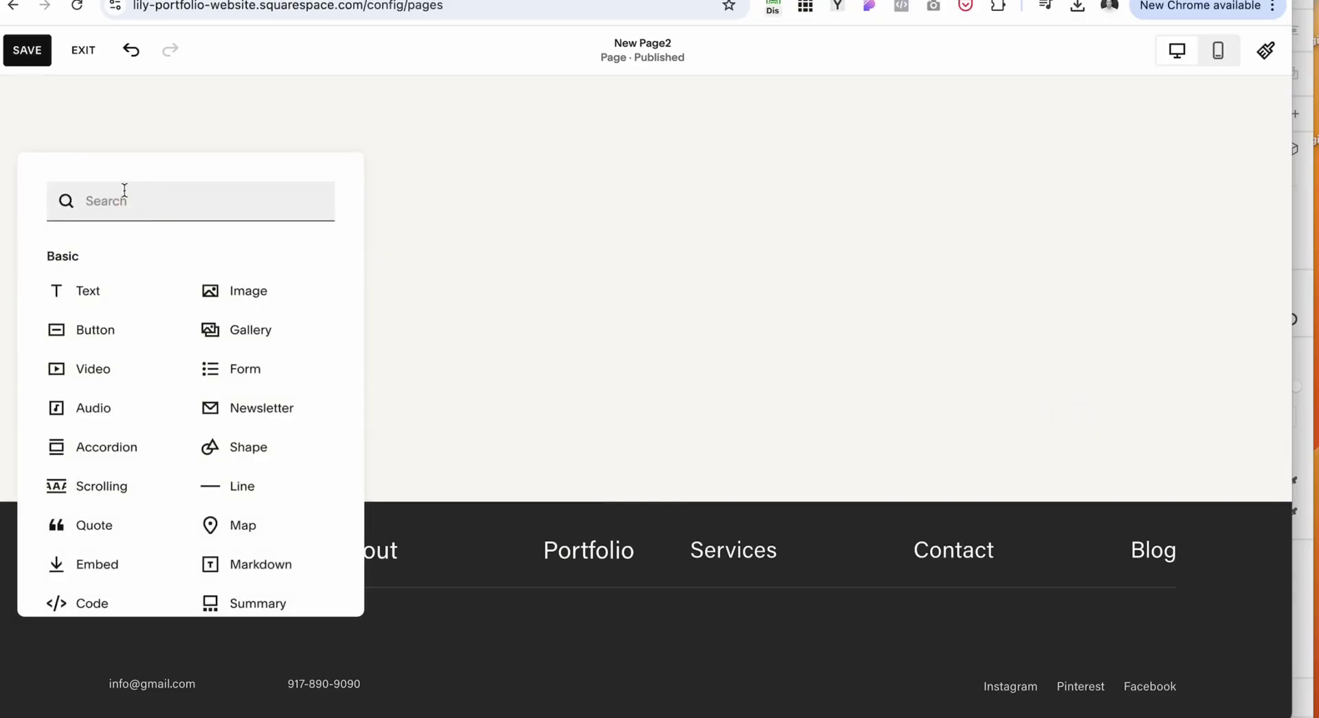
Add a Line block stretched across most of the page
{"action": "left_click", "coordinate": [274, 481]}
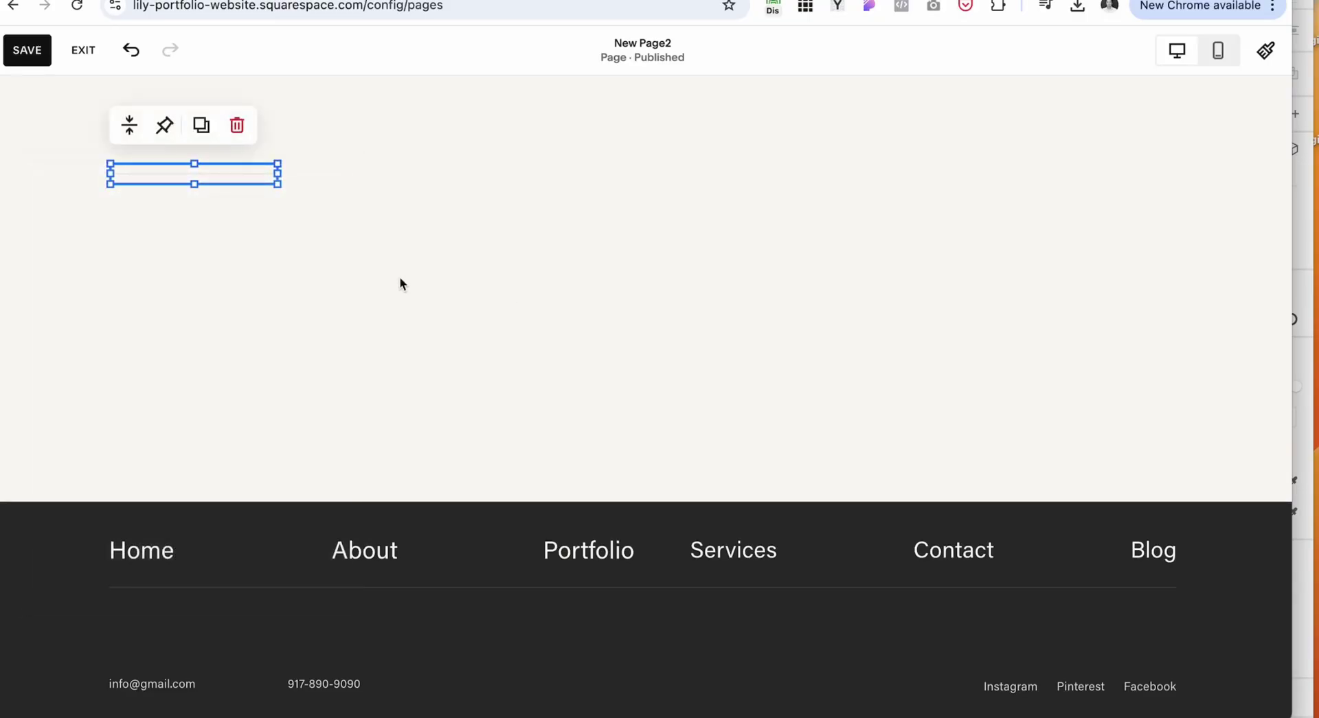
{"action": "left_click_drag", "start_coordinate": [278, 174], "coordinate": [637, 174]}
{"action": "left_click", "coordinate": [852, 186]}
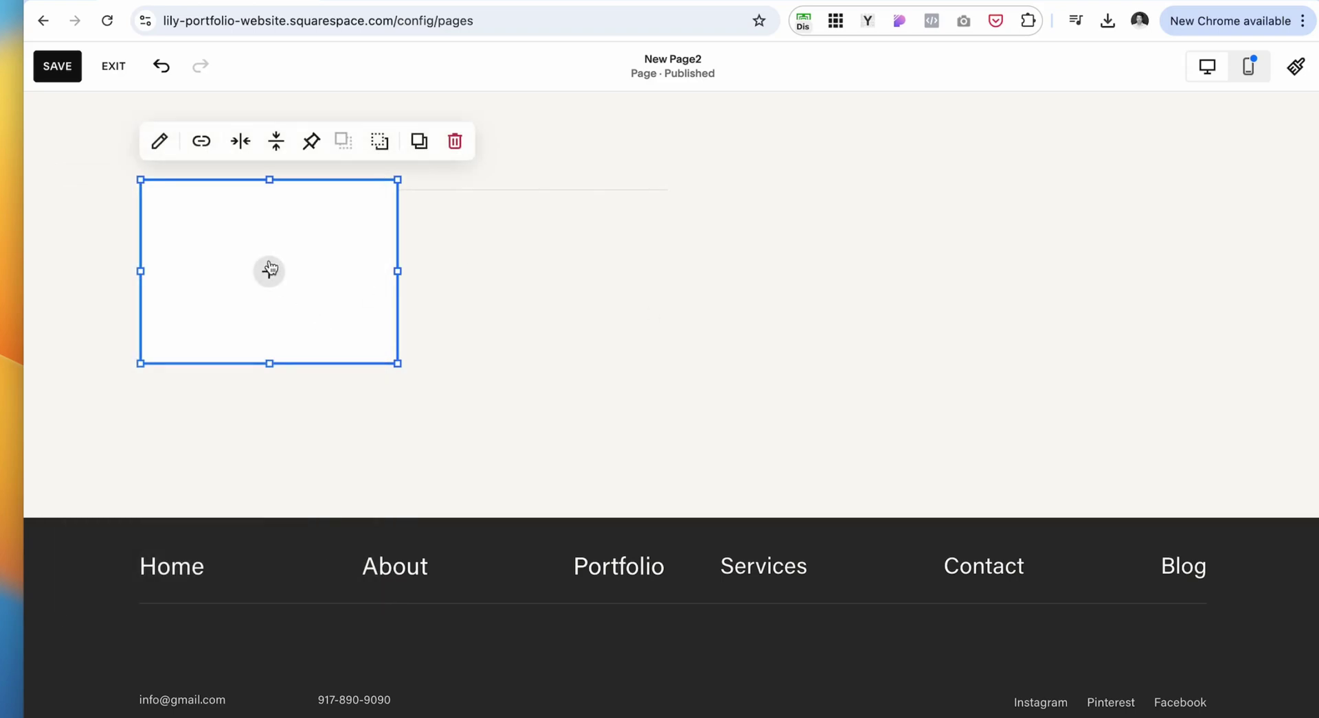
Add an image block with the library wedding photo set to Fill
{"action": "left_click", "coordinate": [269, 270]}
{"action": "left_click", "coordinate": [275, 303]}
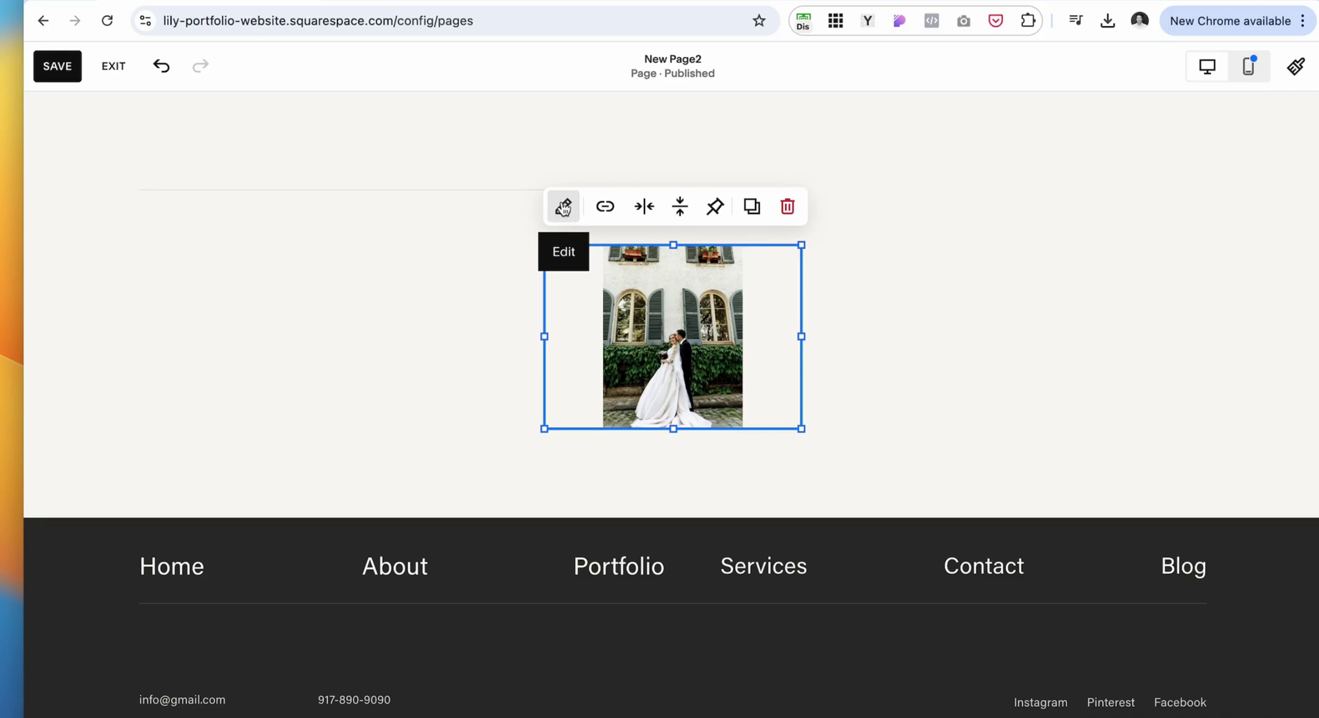
{"action": "left_click", "coordinate": [563, 207]}
{"action": "left_click", "coordinate": [926, 269]}
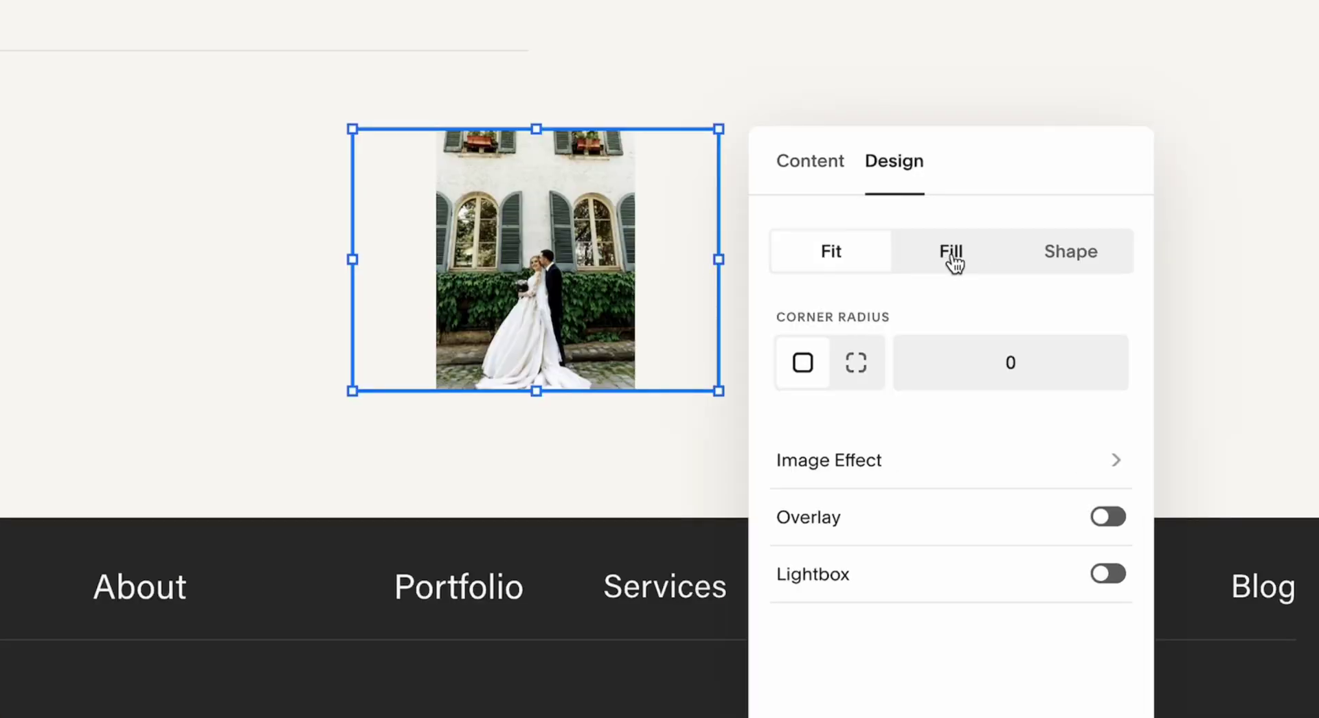
{"action": "left_click", "coordinate": [953, 260]}
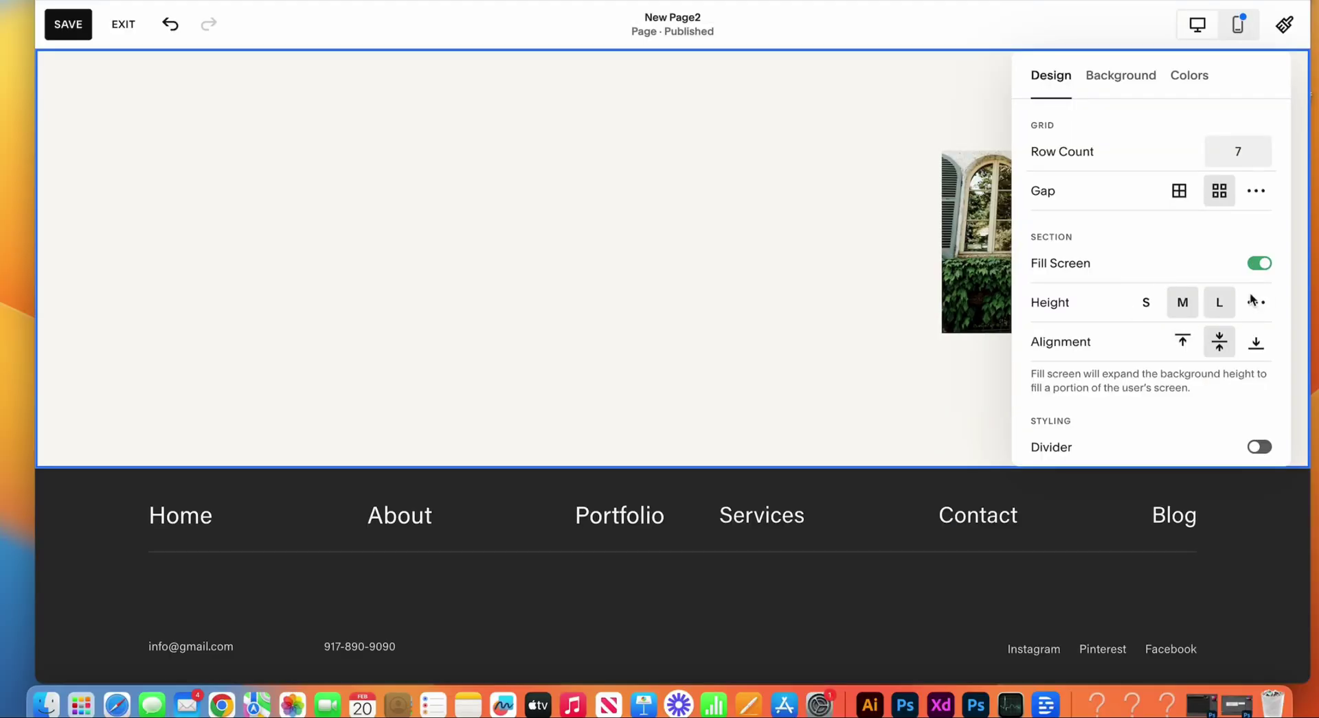
Turn off Fill Screen and add a Shape block filled with off-white
{"action": "left_click", "coordinate": [1260, 263]}
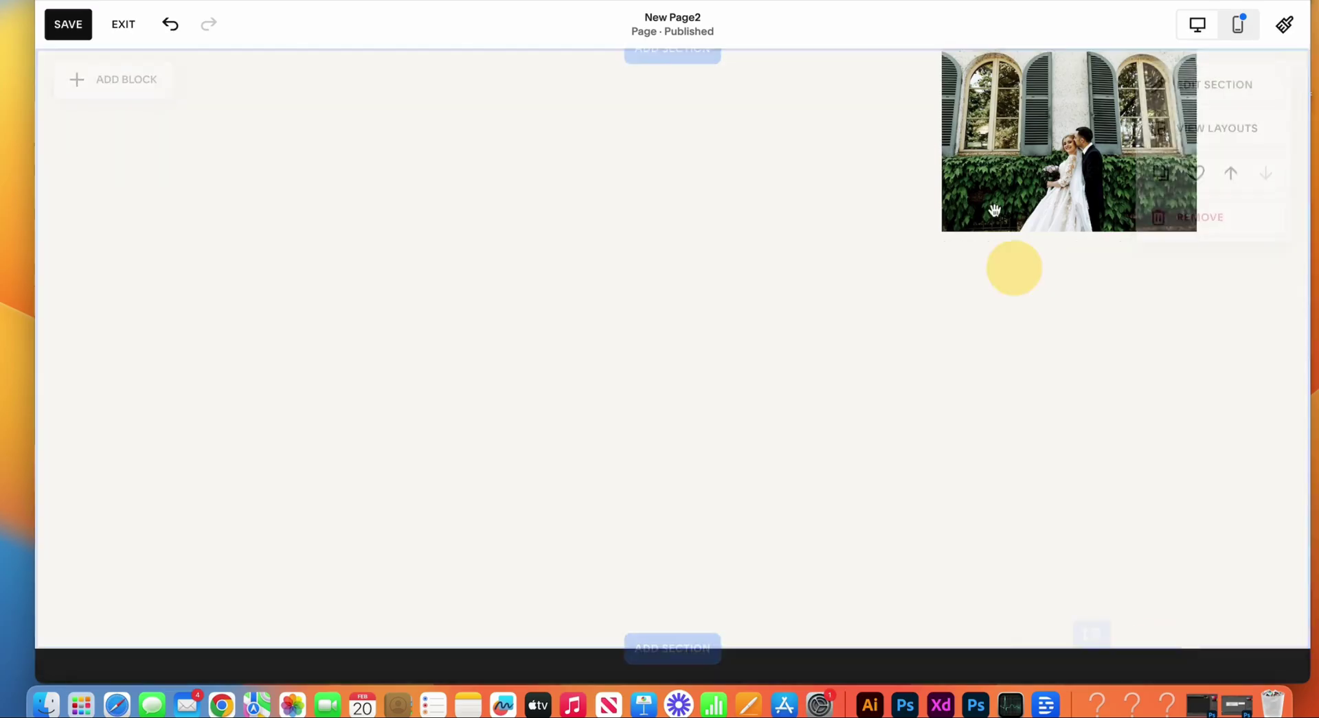
{"action": "left_click", "coordinate": [992, 206]}
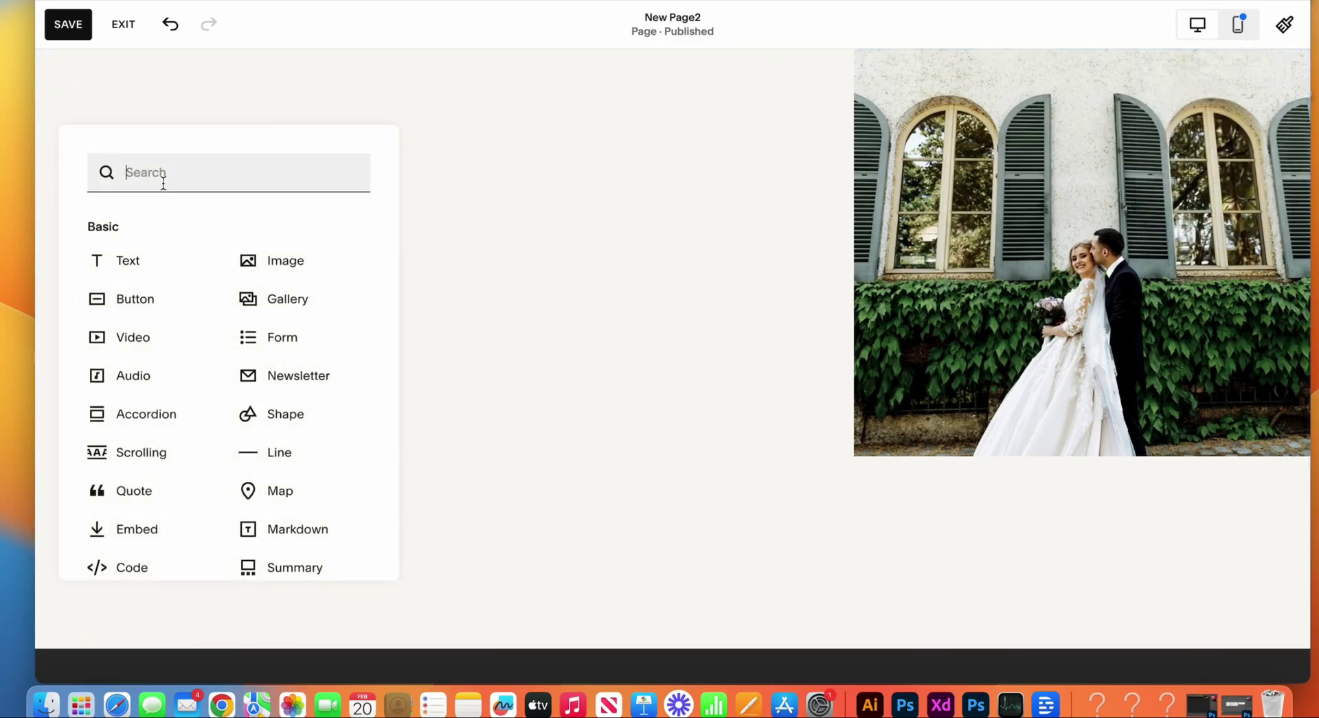
{"action": "type", "text": "shape"}
{"action": "left_click", "coordinate": [154, 228]}
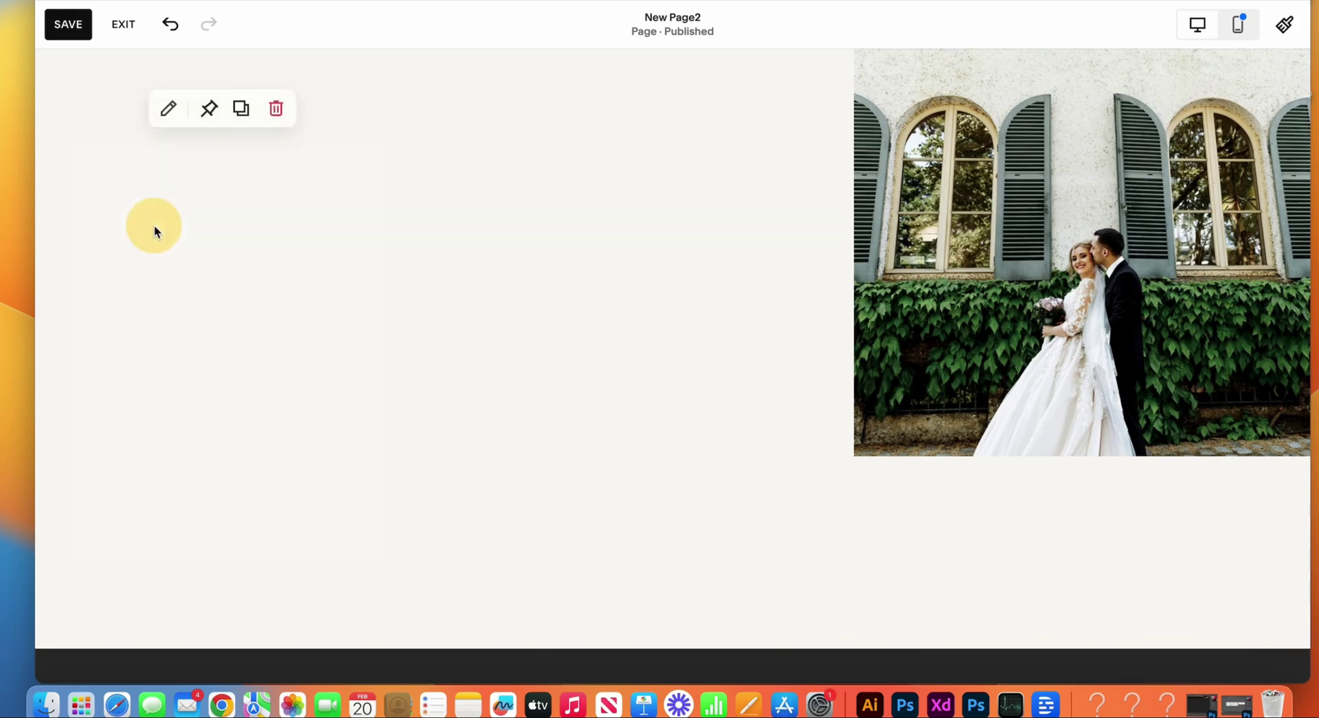
{"action": "left_click", "coordinate": [168, 108]}
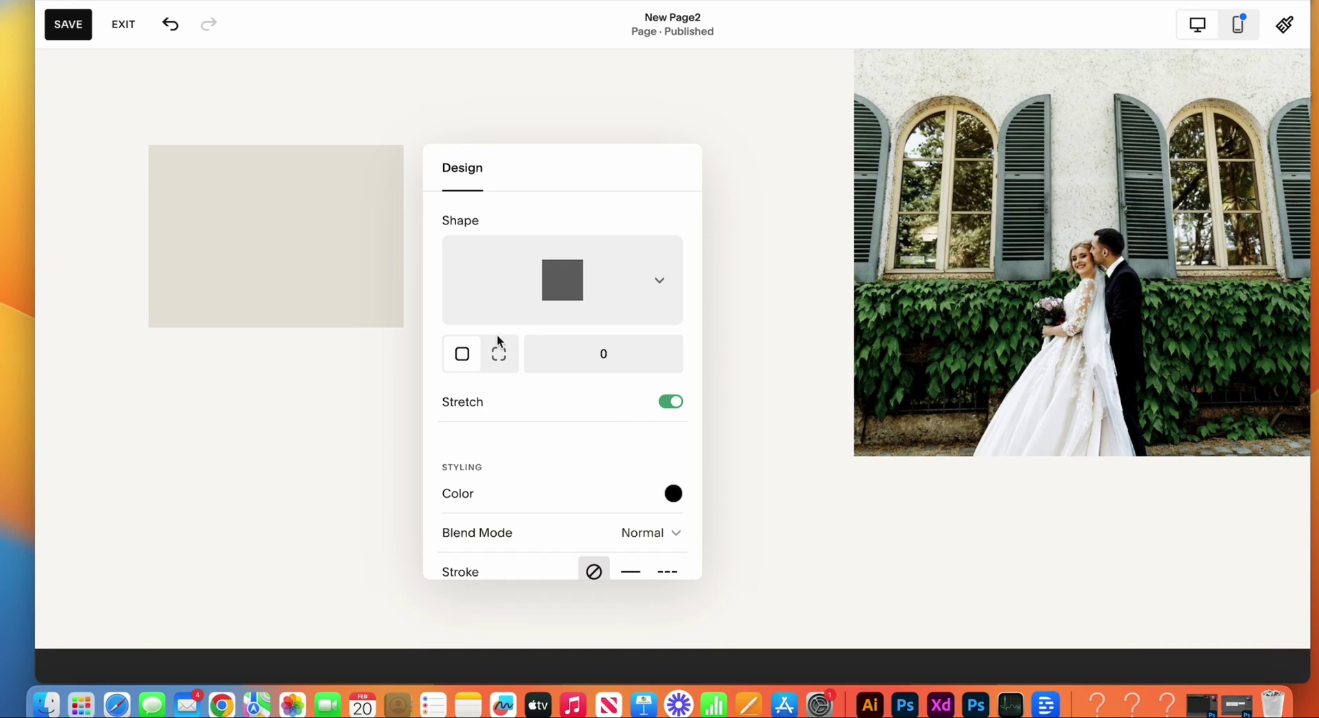
{"action": "scroll", "coordinate": [689, 451], "scroll_direction": "down", "scroll_amount": 3}
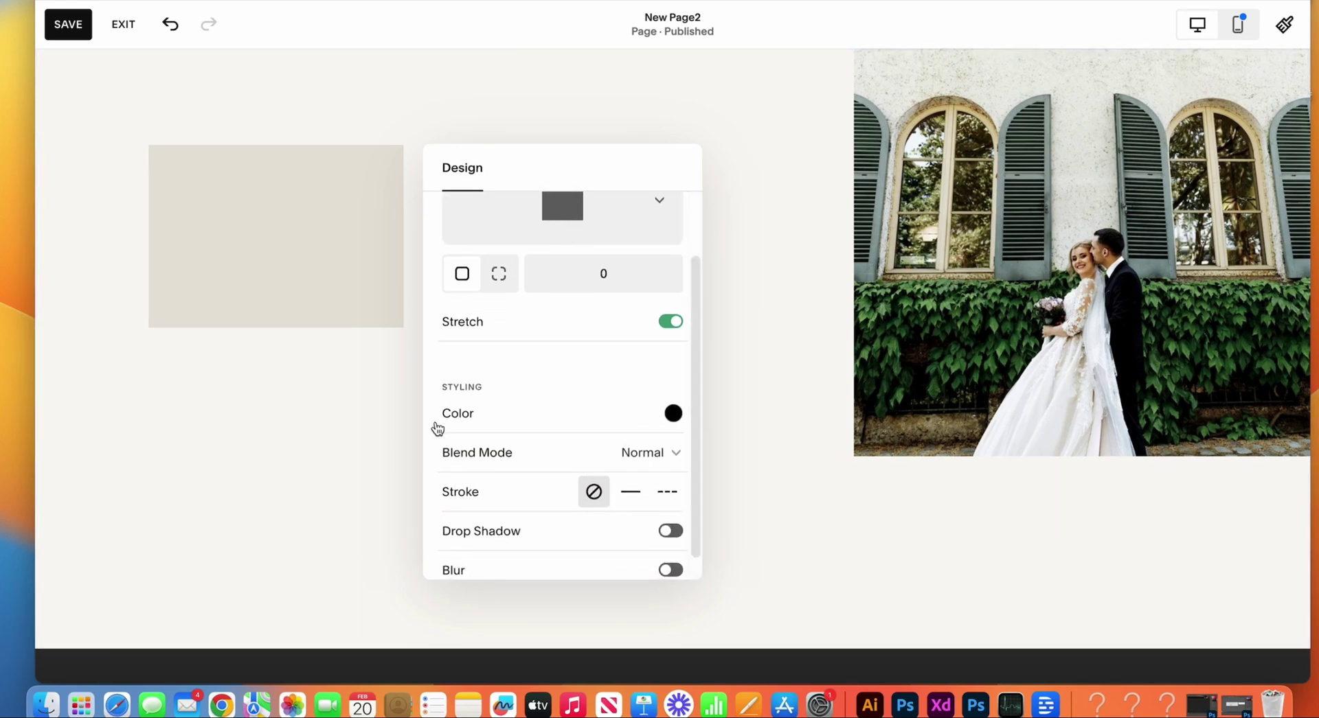
{"action": "left_click", "coordinate": [674, 413]}
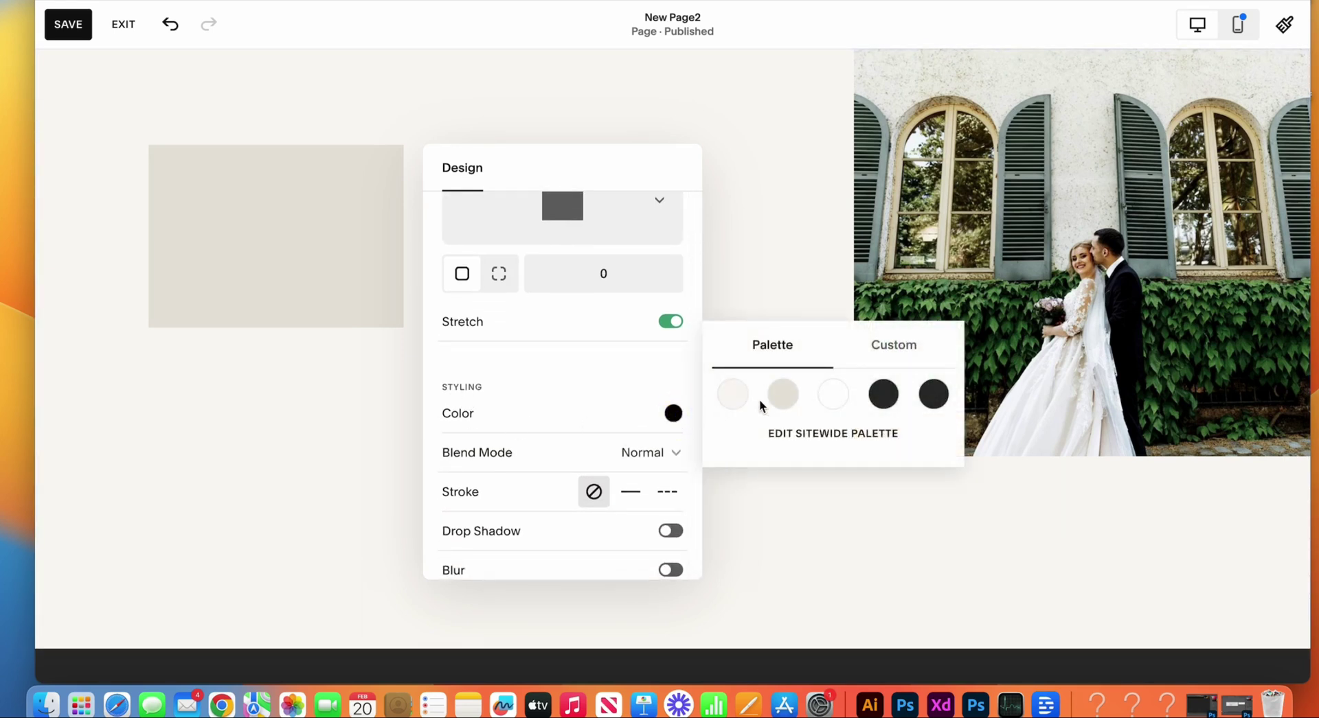
{"action": "left_click", "coordinate": [740, 397]}
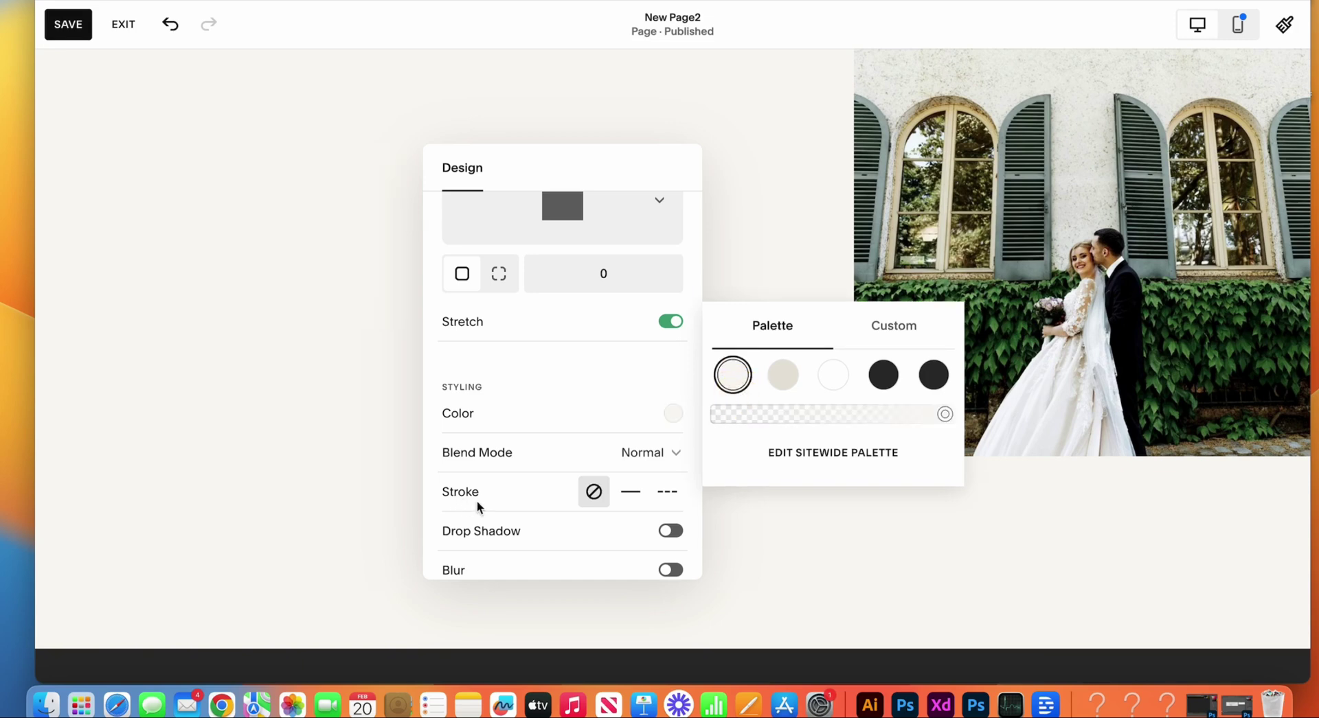
Give the shape a solid 1px #878787 outline and stretch it across the left side
{"action": "left_click", "coordinate": [630, 492]}
{"action": "scroll", "coordinate": [663, 516], "scroll_direction": "down", "scroll_amount": 3}
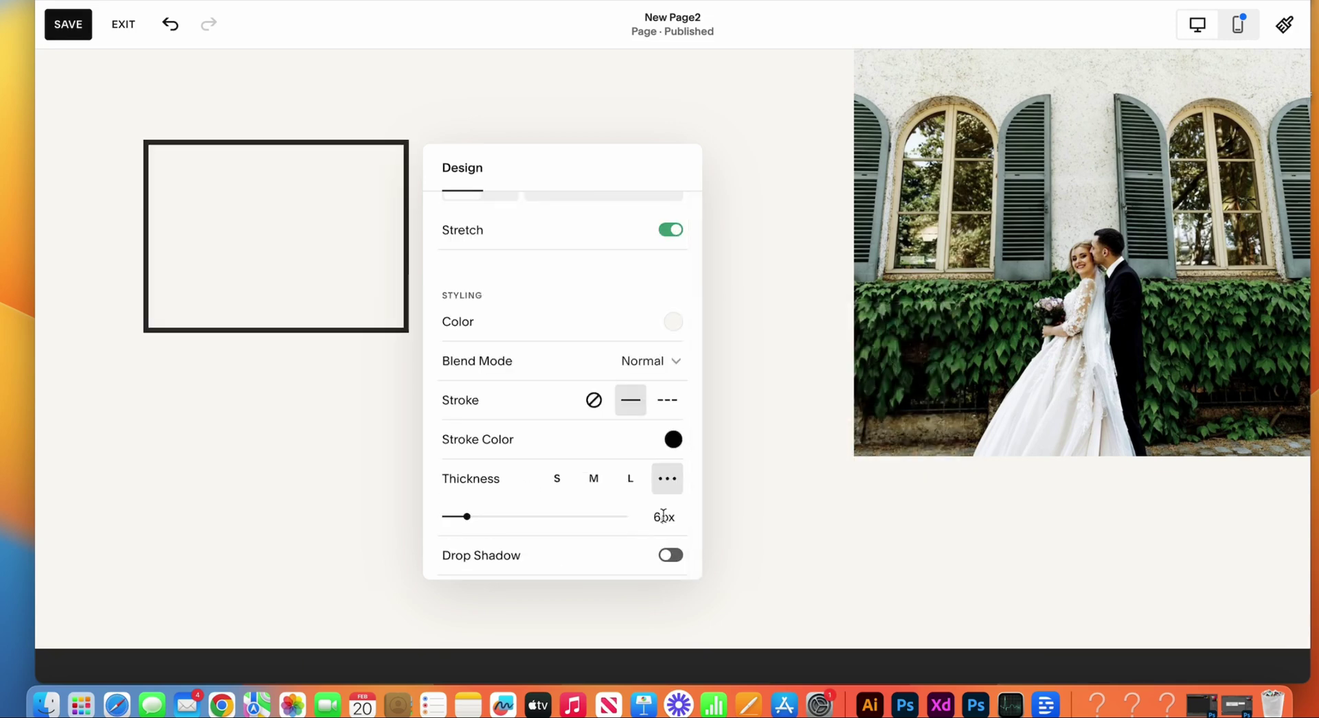
{"action": "left_click_drag", "start_coordinate": [466, 516], "coordinate": [448, 516]}
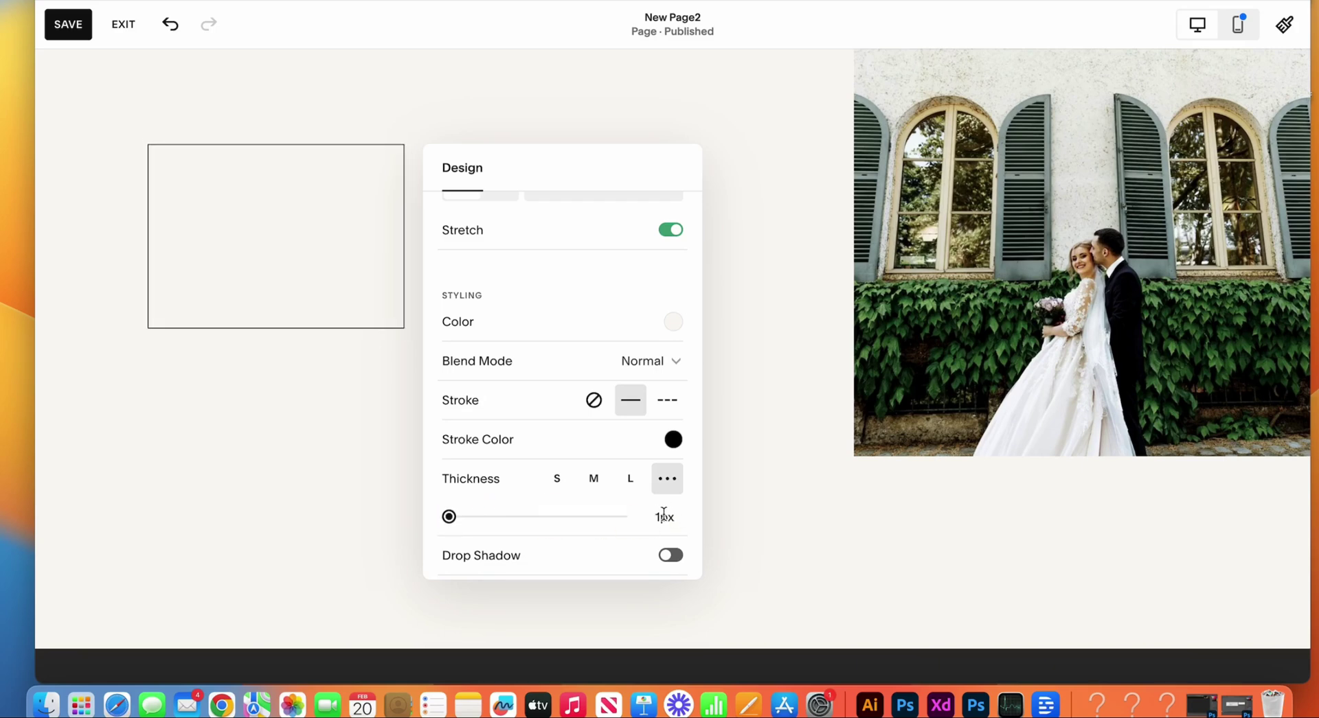
{"action": "left_click", "coordinate": [673, 440]}
{"action": "left_click", "coordinate": [894, 371]}
{"action": "left_click", "coordinate": [712, 400]}
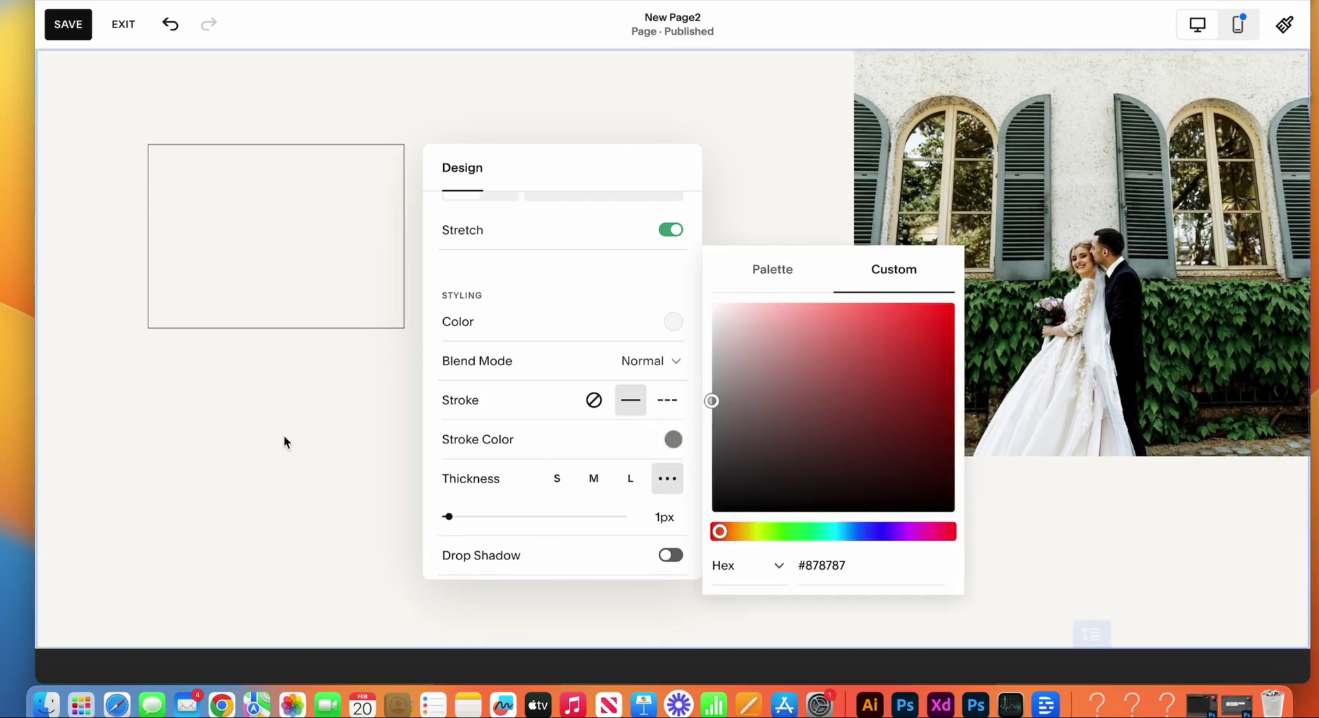
{"action": "left_click", "coordinate": [403, 296]}
{"action": "left_click_drag", "start_coordinate": [401, 294], "coordinate": [849, 467]}
{"action": "left_click", "coordinate": [1161, 94]}
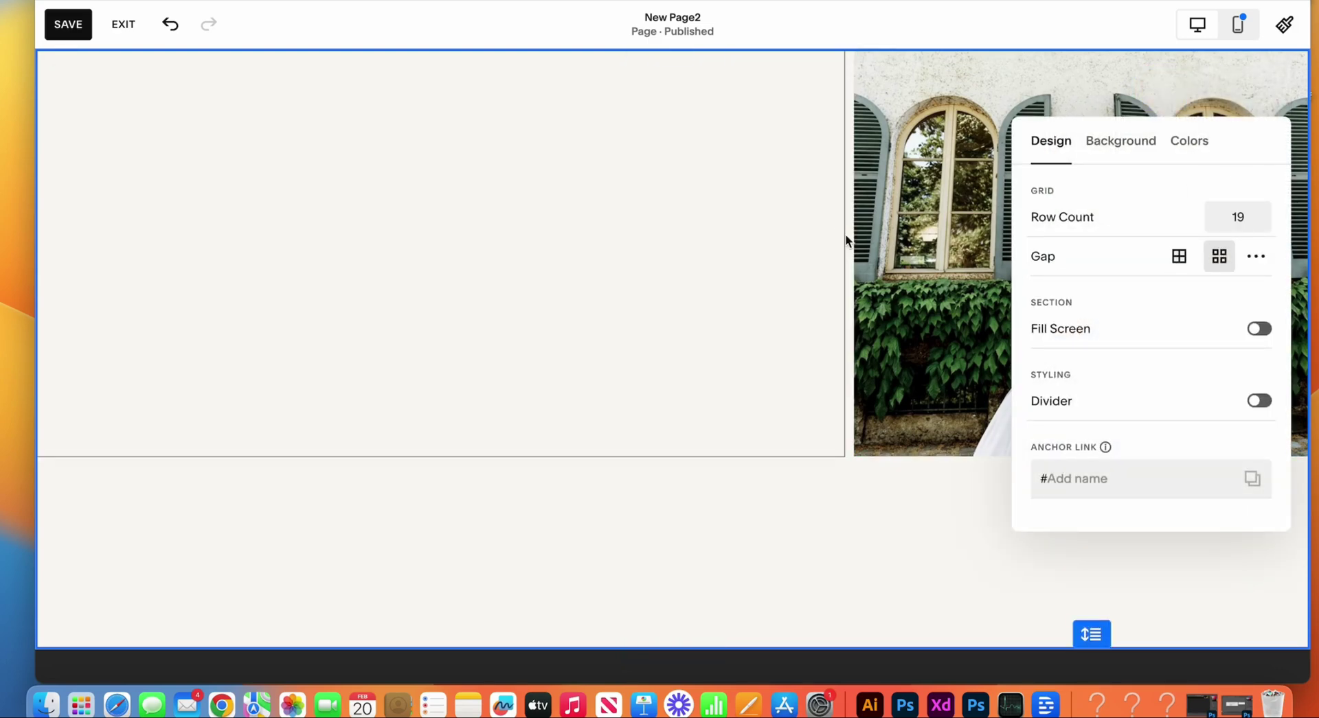
Set the section's horizontal grid gap to 1
{"action": "left_click", "coordinate": [1258, 259]}
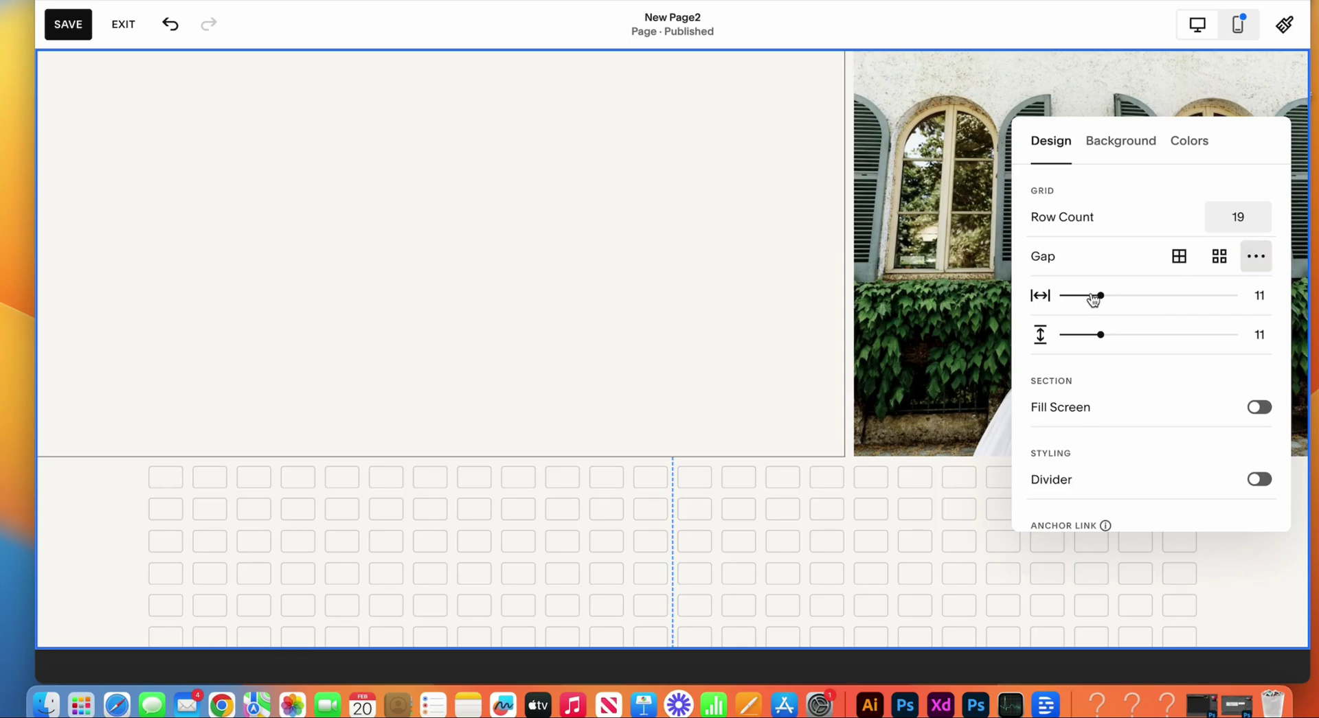
{"action": "left_click_drag", "start_coordinate": [1101, 295], "coordinate": [1066, 294]}
{"action": "left_click", "coordinate": [432, 500]}
Add a 'Goals' text block in the outlined box's lower left
{"action": "left_click", "coordinate": [162, 167]}
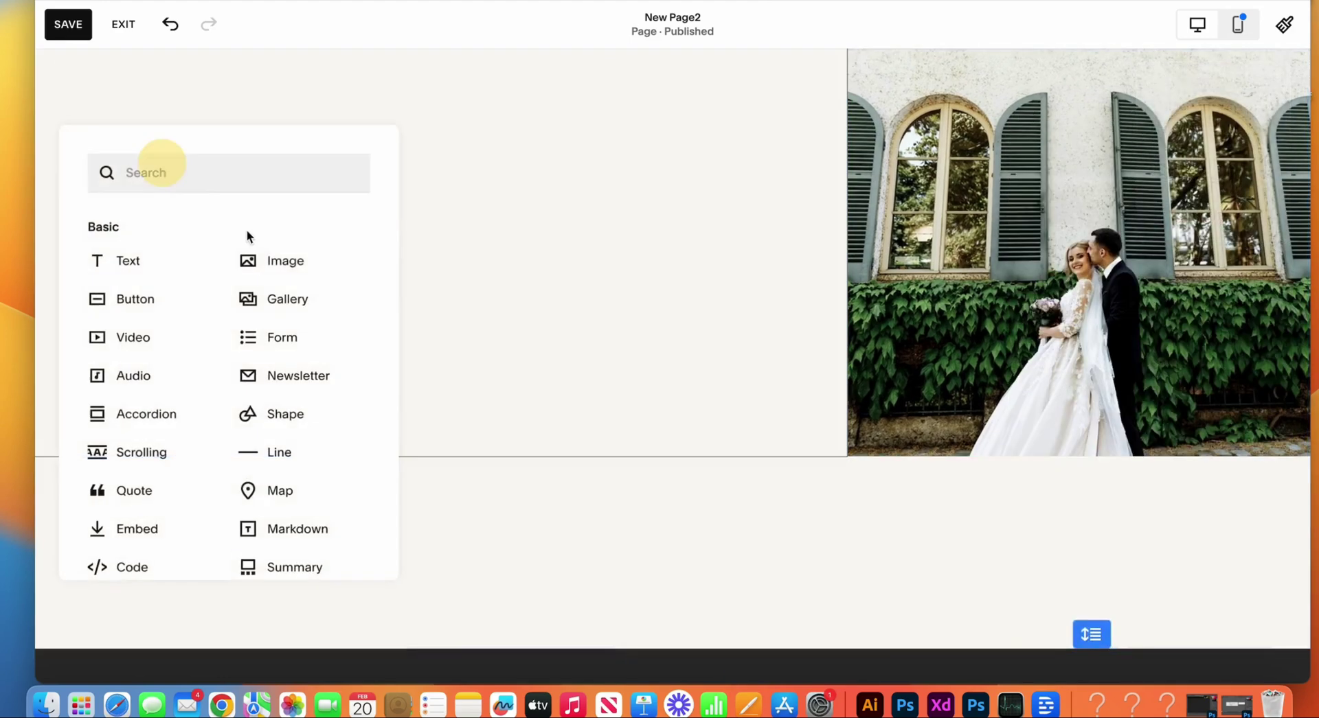
{"action": "left_click", "coordinate": [162, 269]}
{"action": "left_click", "coordinate": [206, 159]}
{"action": "type", "text": "Goals"}
{"action": "left_click_drag", "start_coordinate": [320, 176], "coordinate": [364, 375]}
{"action": "left_click", "coordinate": [601, 228]}
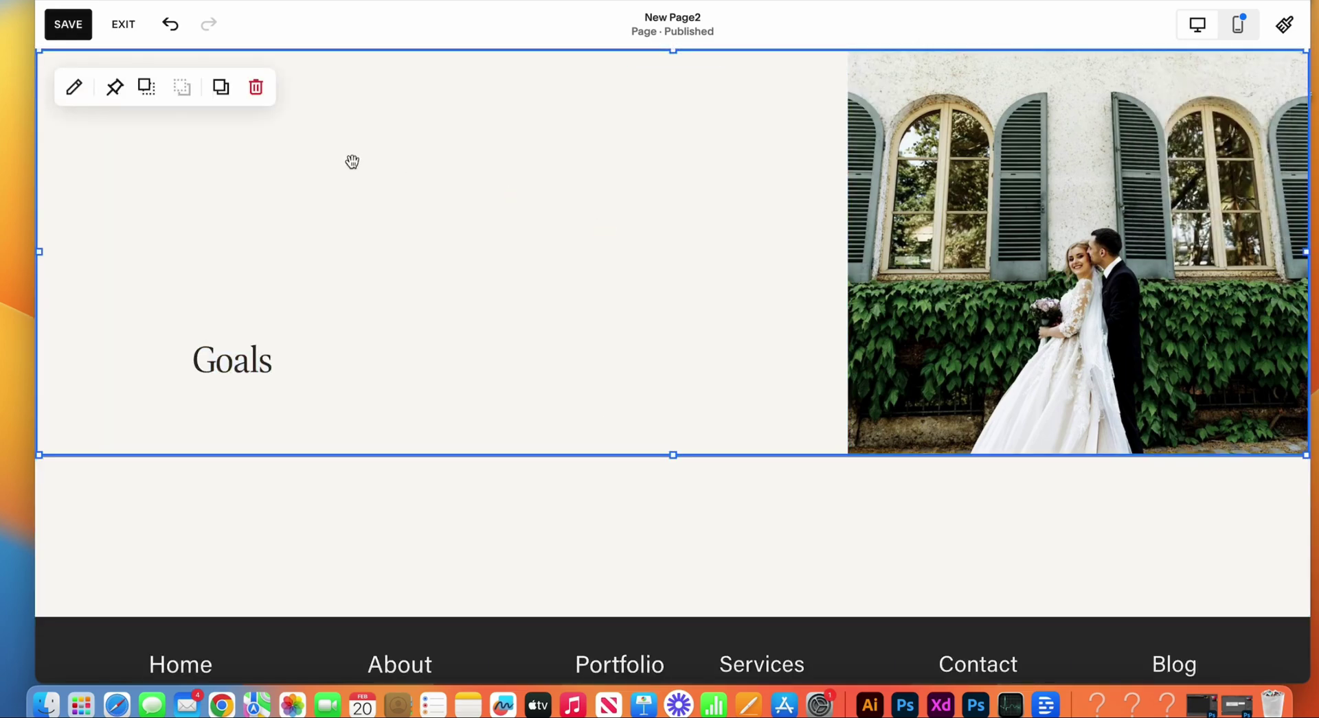
Duplicate the section and send the blank block behind the wedding photo
{"action": "left_click", "coordinate": [221, 88]}
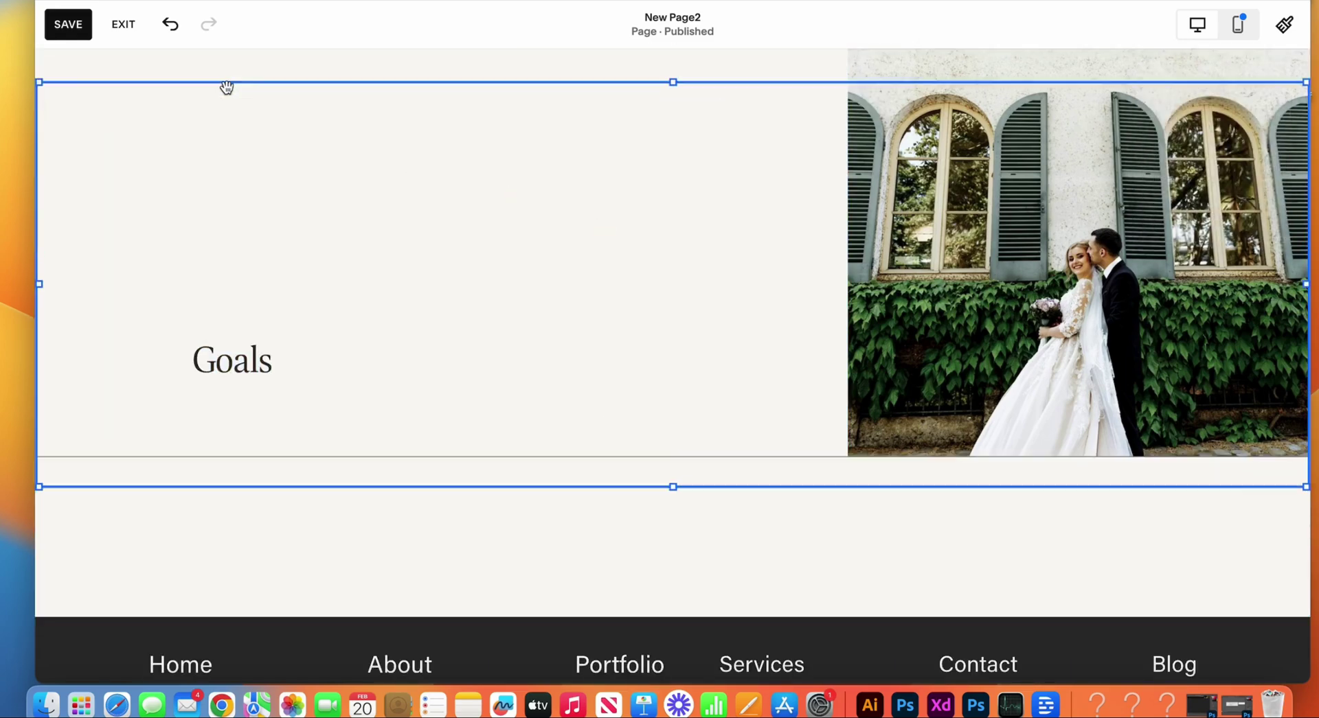
{"action": "left_click", "coordinate": [971, 109]}
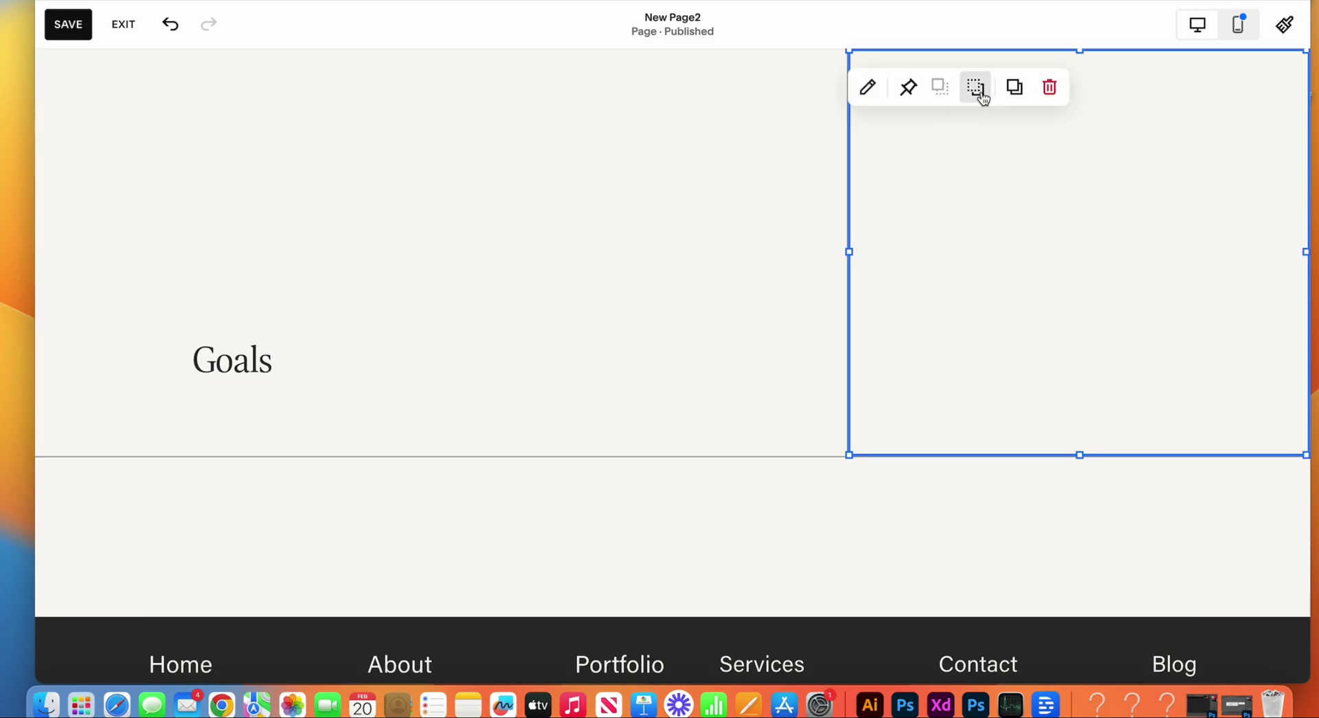
{"action": "left_click", "coordinate": [977, 92]}
{"action": "left_click", "coordinate": [863, 583]}
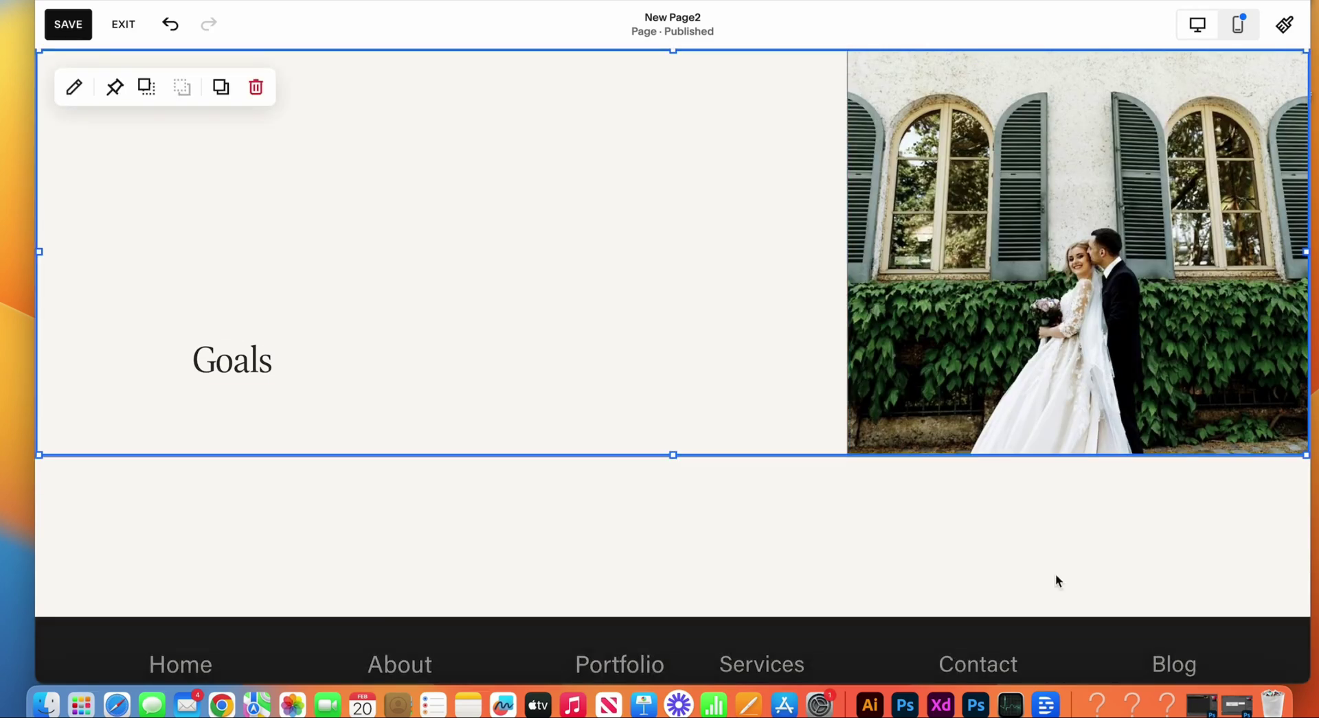
{"action": "key", "text": "Escape"}
Move the wedding photo up to the top of the section's right column
{"action": "left_click_drag", "start_coordinate": [931, 245], "coordinate": [997, 370]}
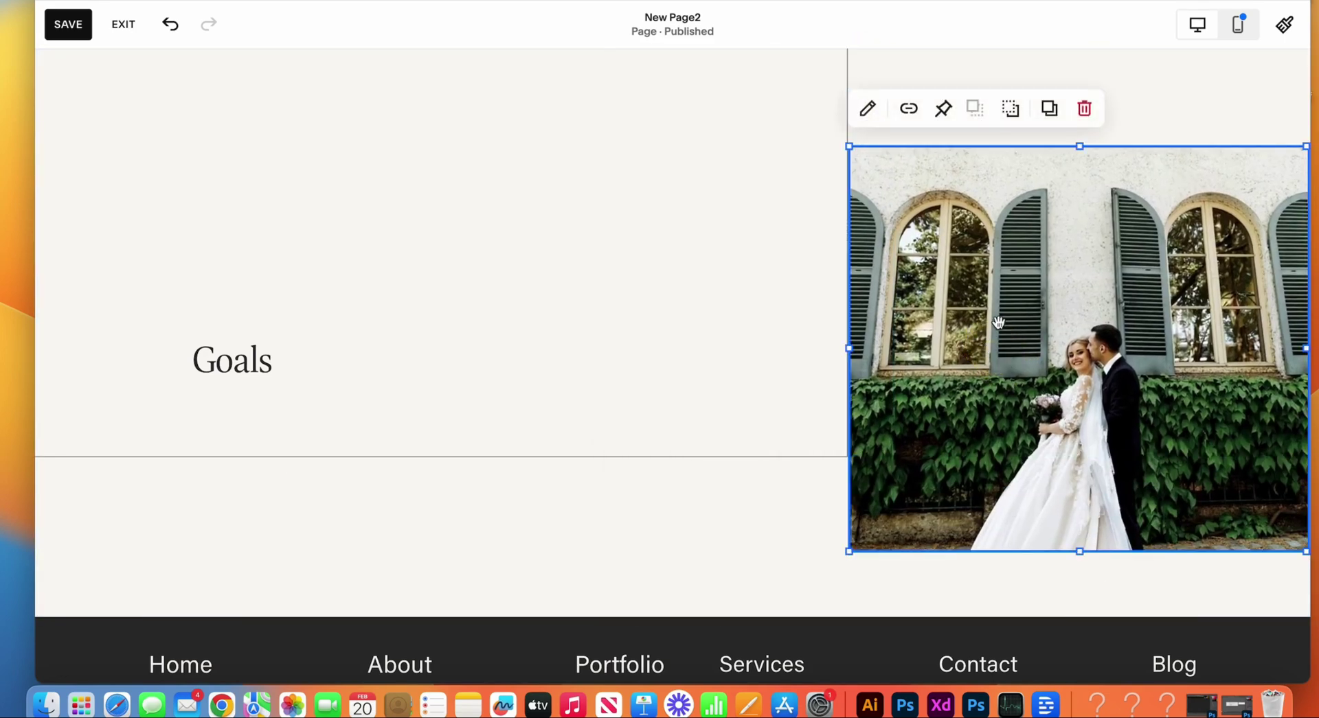
{"action": "left_click", "coordinate": [905, 64]}
{"action": "left_click_drag", "start_coordinate": [978, 234], "coordinate": [978, 233]}
{"action": "left_click", "coordinate": [889, 55]}
{"action": "left_click", "coordinate": [1081, 520]}
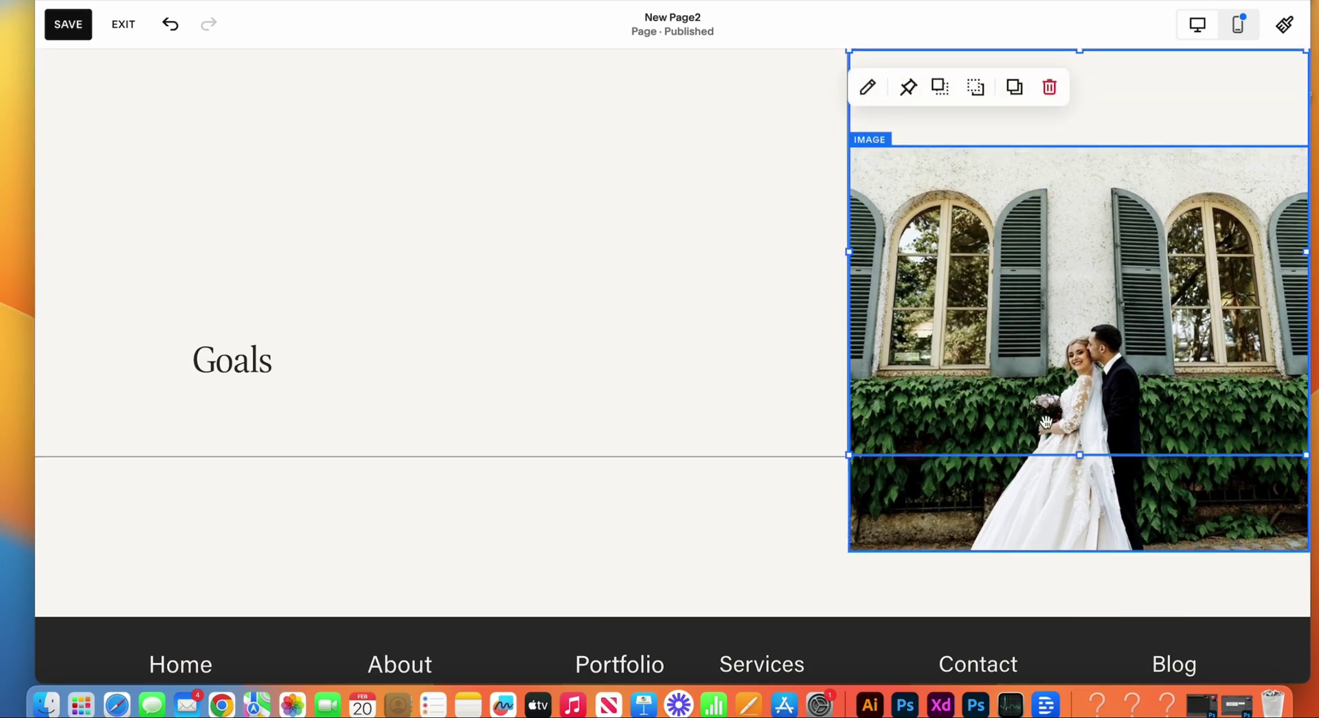
{"action": "left_click_drag", "start_coordinate": [1044, 423], "coordinate": [1042, 308]}
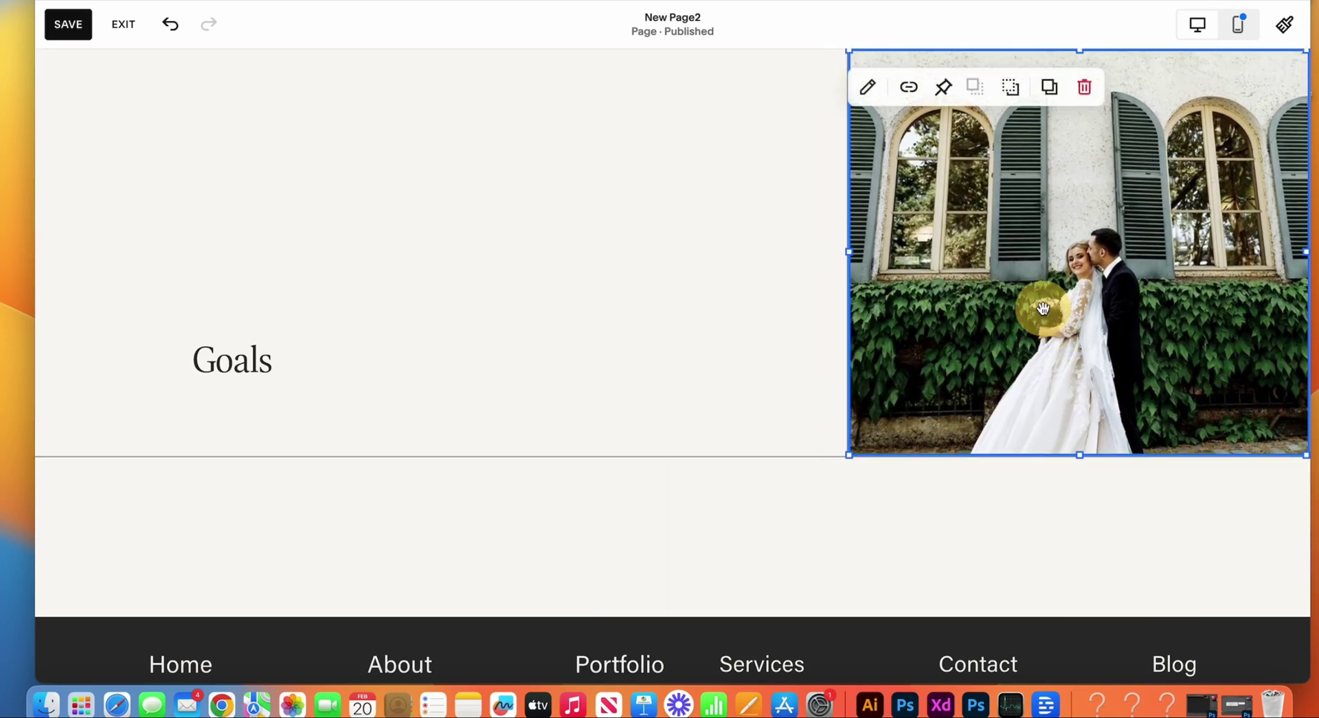
{"action": "left_click", "coordinate": [836, 577]}
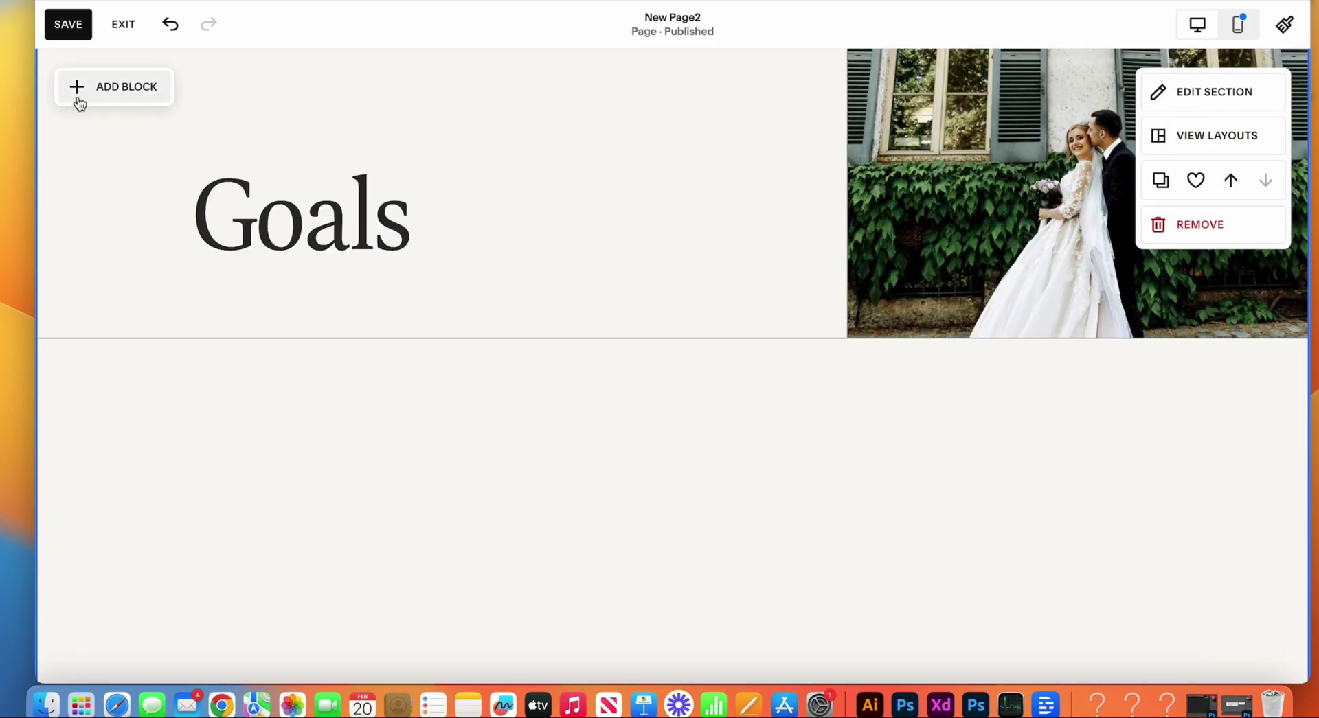
Duplicate the outlined box into left and right column boxes below the Goals row
{"action": "left_click", "coordinate": [78, 88]}
{"action": "left_click", "coordinate": [604, 223]}
{"action": "left_click", "coordinate": [604, 224]}
{"action": "left_click", "coordinate": [221, 90]}
{"action": "left_click_drag", "start_coordinate": [707, 283], "coordinate": [707, 586]}
{"action": "scroll", "coordinate": [749, 595], "scroll_direction": "down", "scroll_amount": 3}
{"action": "left_click", "coordinate": [147, 197]}
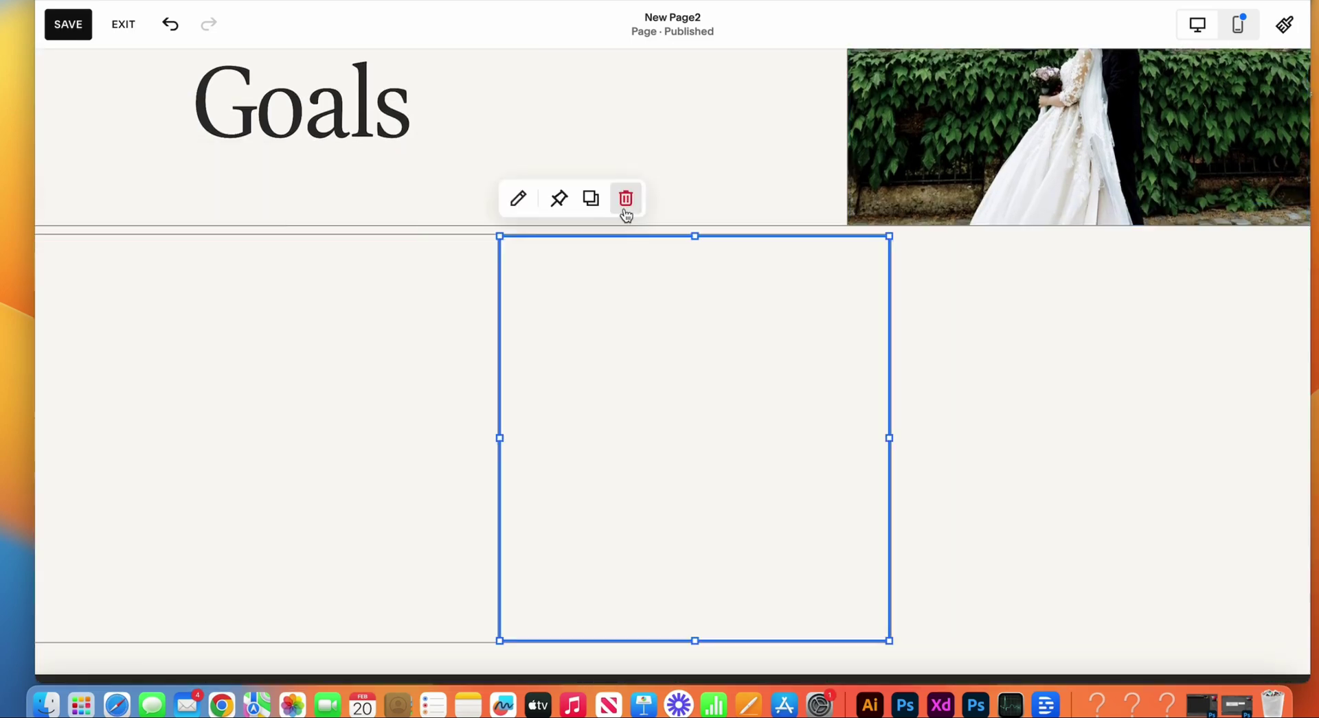
{"action": "left_click", "coordinate": [591, 197]}
{"action": "left_click_drag", "start_coordinate": [686, 385], "coordinate": [1071, 440]}
{"action": "scroll", "coordinate": [416, 345], "scroll_direction": "up", "scroll_amount": 2}
{"action": "scroll", "coordinate": [481, 343], "scroll_direction": "up", "scroll_amount": 1}
{"action": "scroll", "coordinate": [1170, 208], "scroll_direction": "down", "scroll_amount": 4}
Set the section's vertical grid gap to 0 and extend the box downward
{"action": "left_click", "coordinate": [1160, 92]}
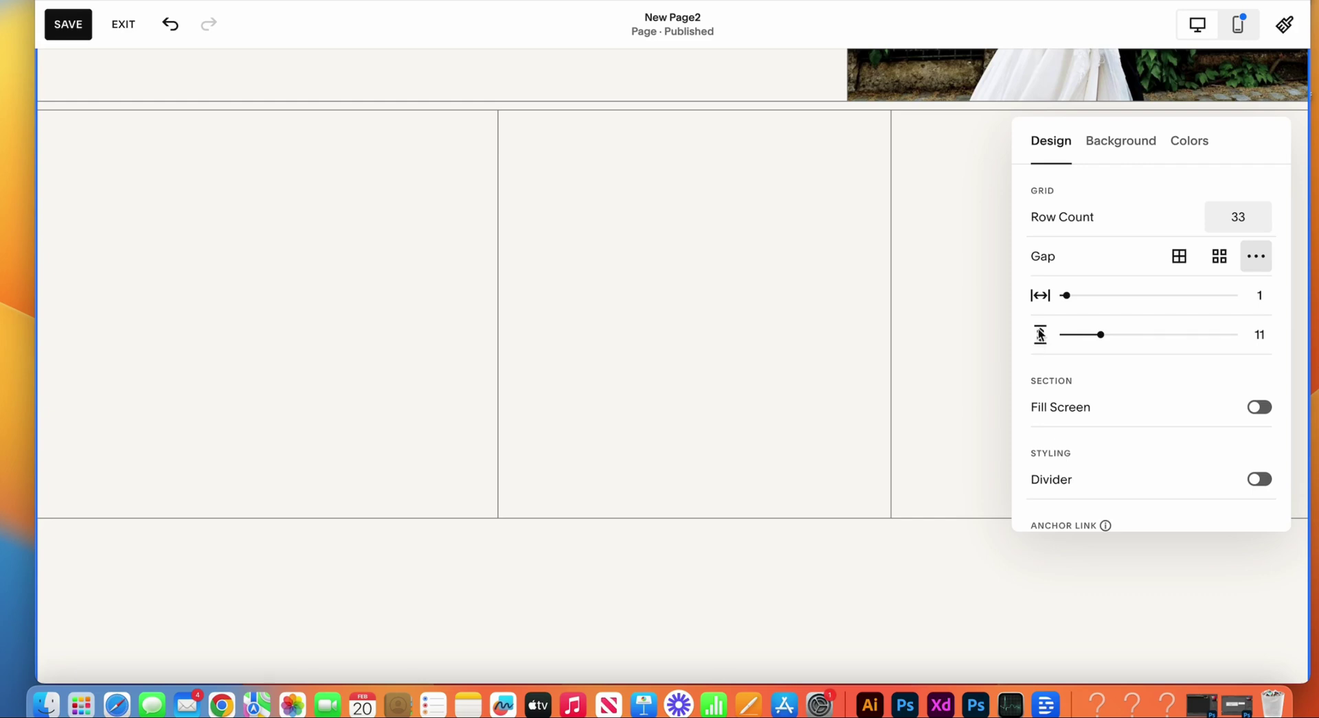
{"action": "left_click_drag", "start_coordinate": [1100, 335], "coordinate": [1045, 328]}
{"action": "key", "text": "Escape"}
{"action": "left_click_drag", "start_coordinate": [692, 406], "coordinate": [695, 492]}
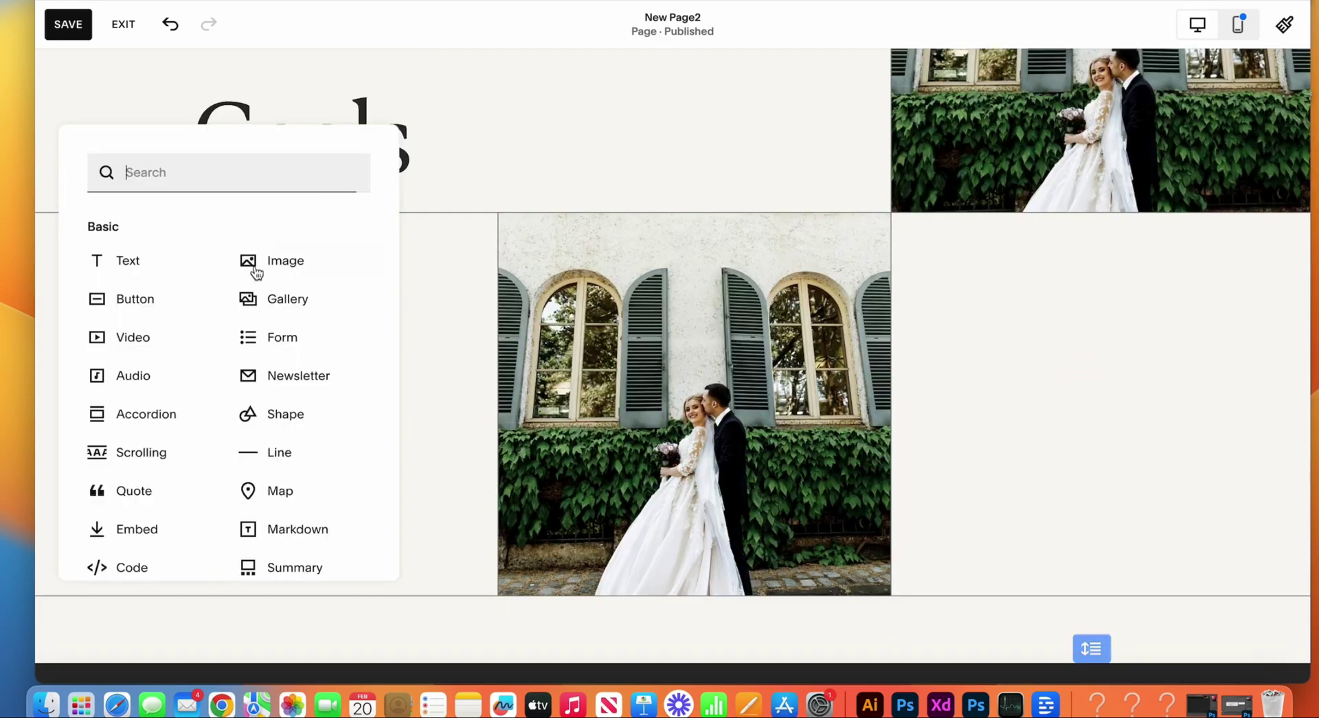
{"action": "left_click", "coordinate": [165, 271]}
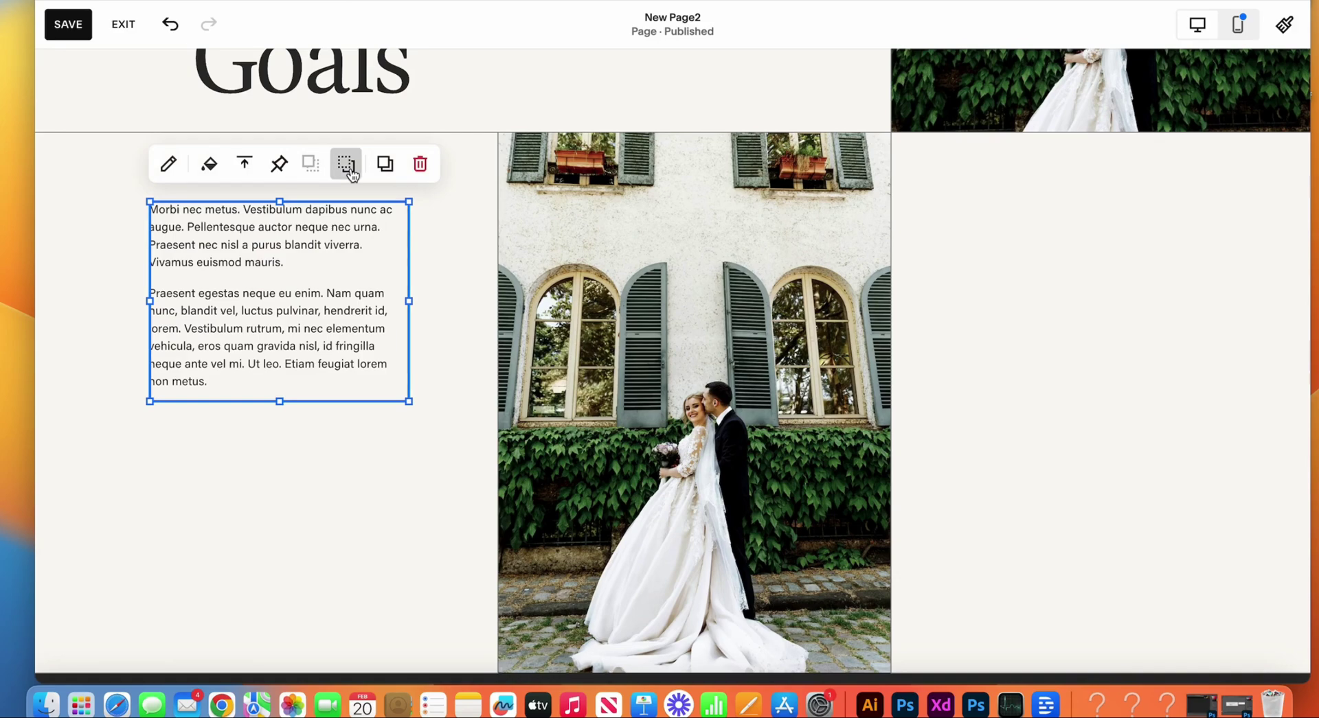
Place the placeholder text block in the left box, open the middle image, and preview the page
{"action": "left_click_drag", "start_coordinate": [255, 337], "coordinate": [299, 359]}
{"action": "mouse_move", "coordinate": [1053, 358]}
{"action": "left_mouse_down"}
{"action": "mouse_move", "coordinate": [1075, 349]}
{"action": "mouse_move", "coordinate": [1075, 360]}
{"action": "left_mouse_up"}
{"action": "scroll", "coordinate": [453, 309], "scroll_direction": "up", "scroll_amount": 1}
{"action": "double_click", "coordinate": [522, 316]}
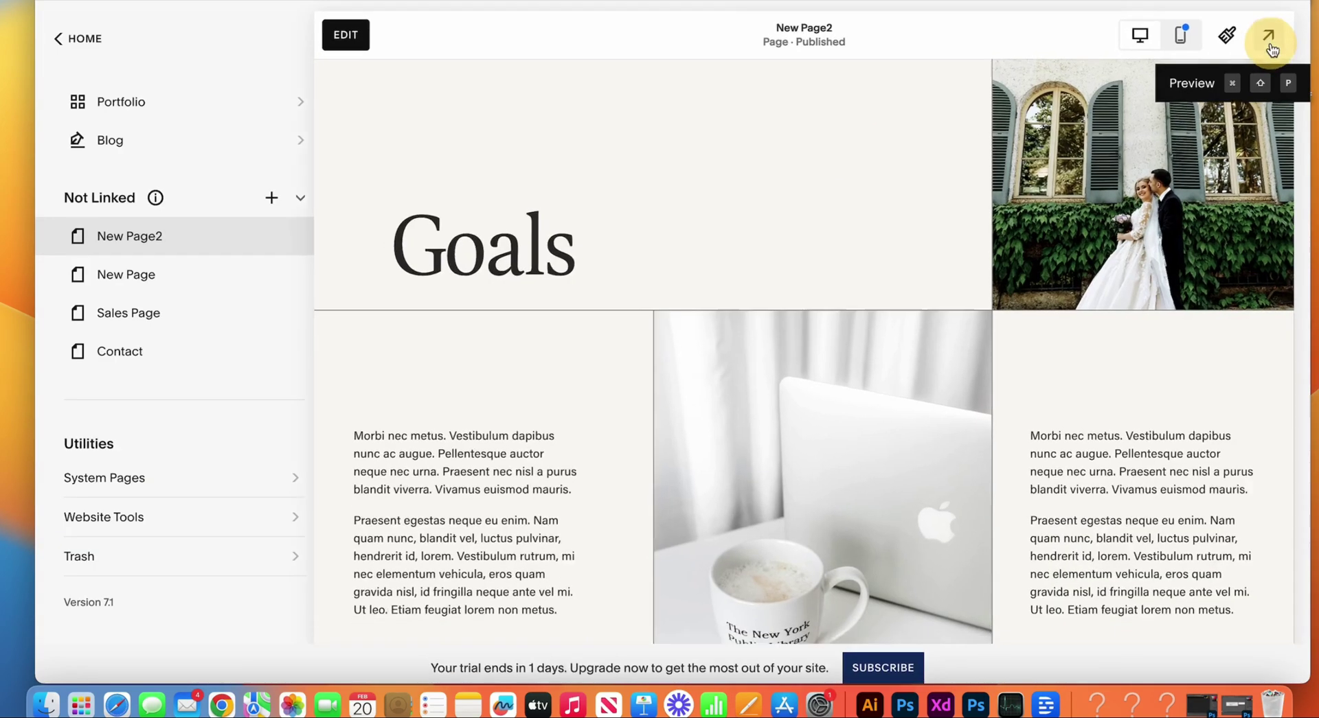
{"action": "left_click", "coordinate": [1268, 38]}
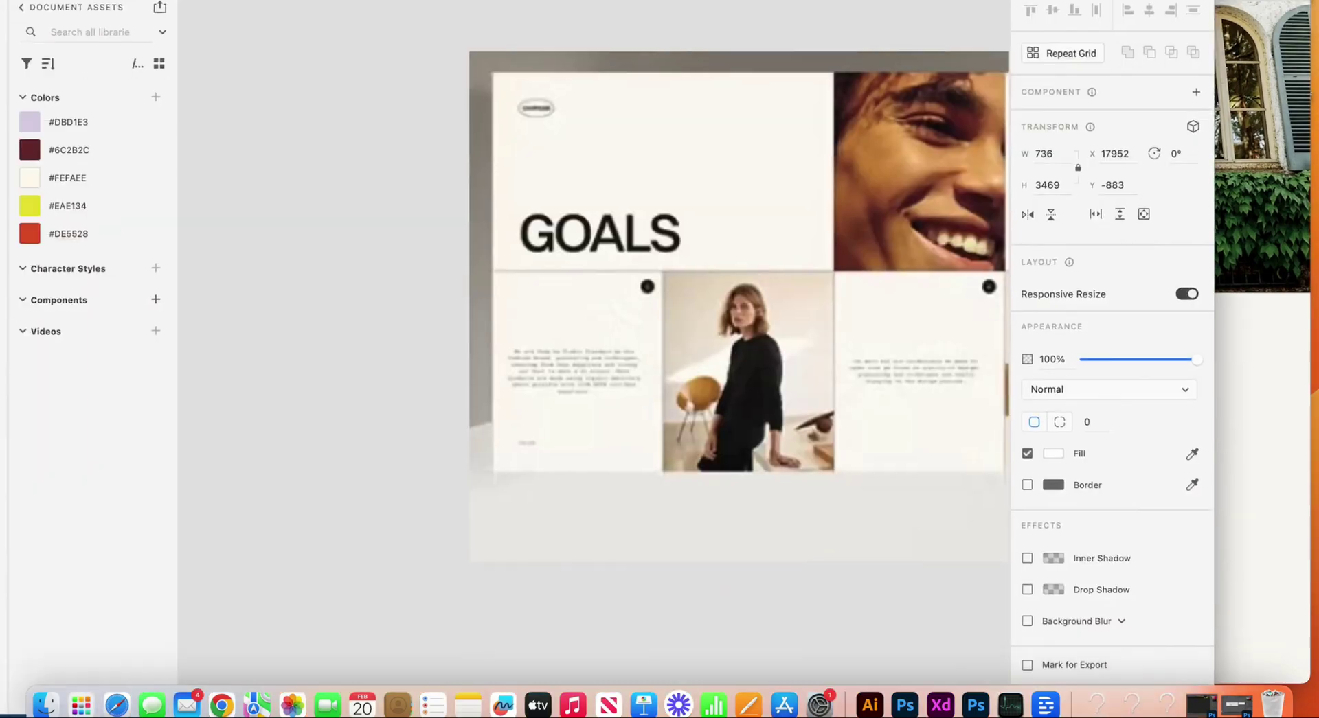